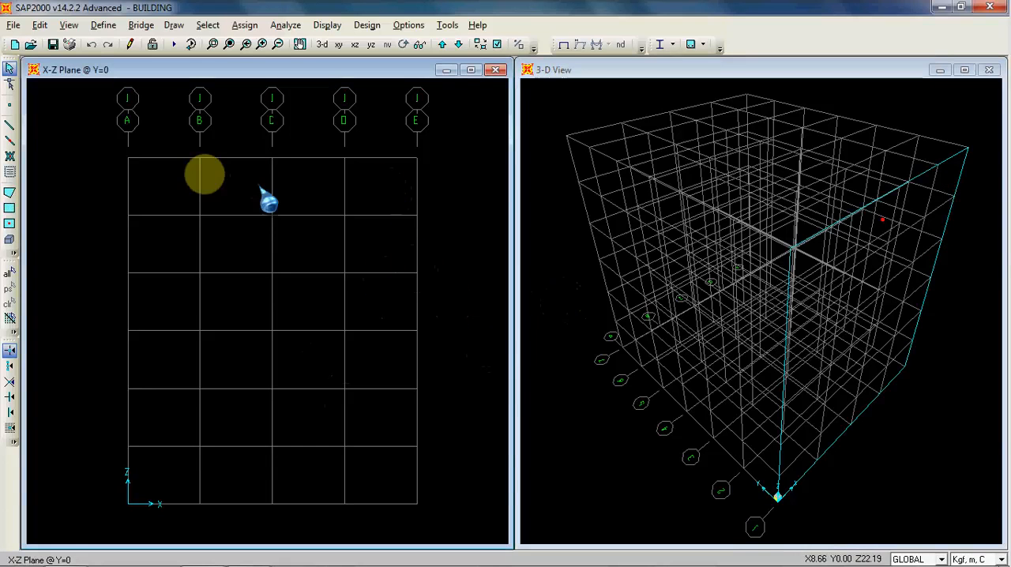
Step: Review the X, Y and Z grid data of the GLOBAL coordinate system without changing it
click(108, 27)
click(107, 27)
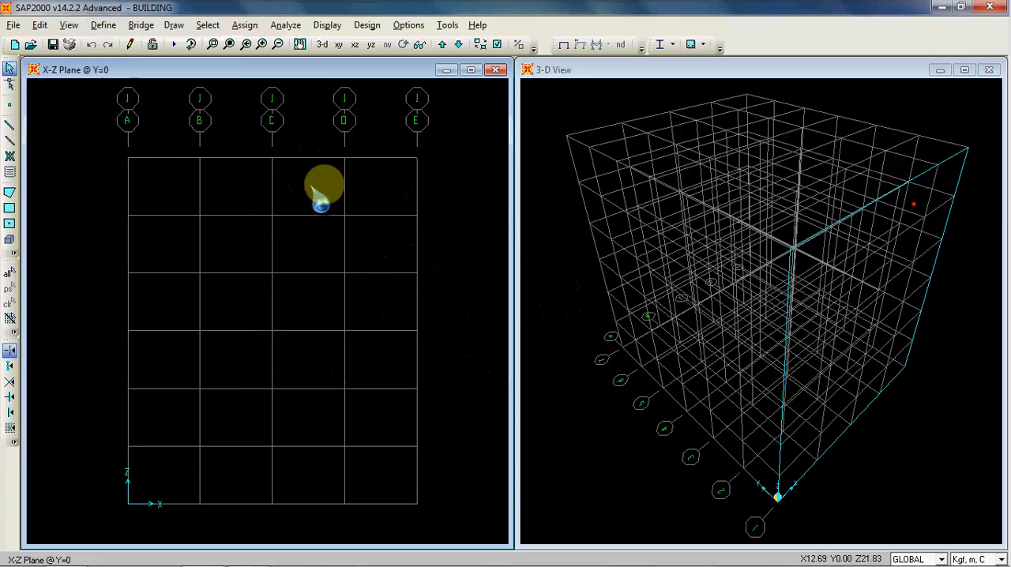
right_click(307, 190)
click(342, 192)
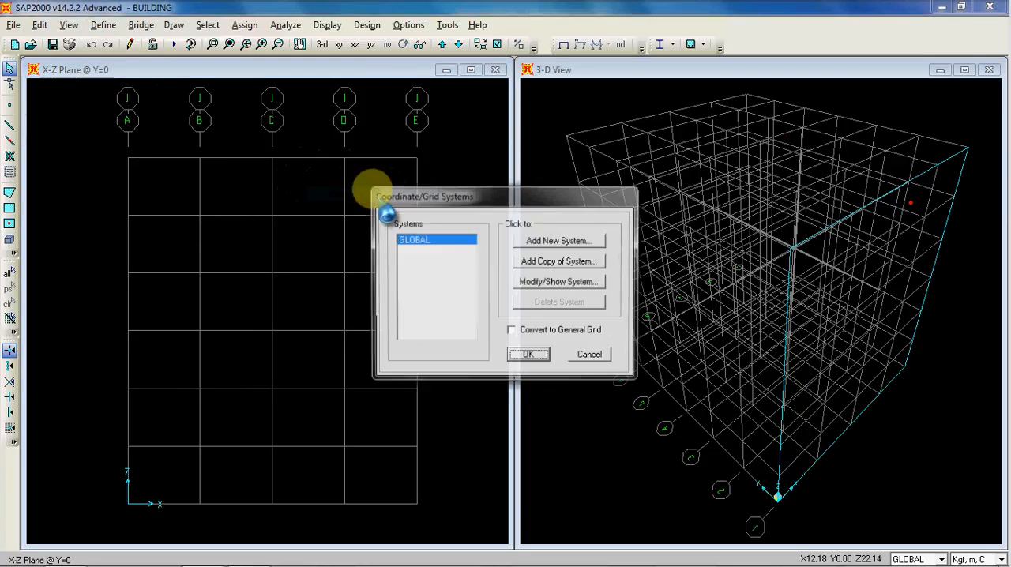
click(581, 282)
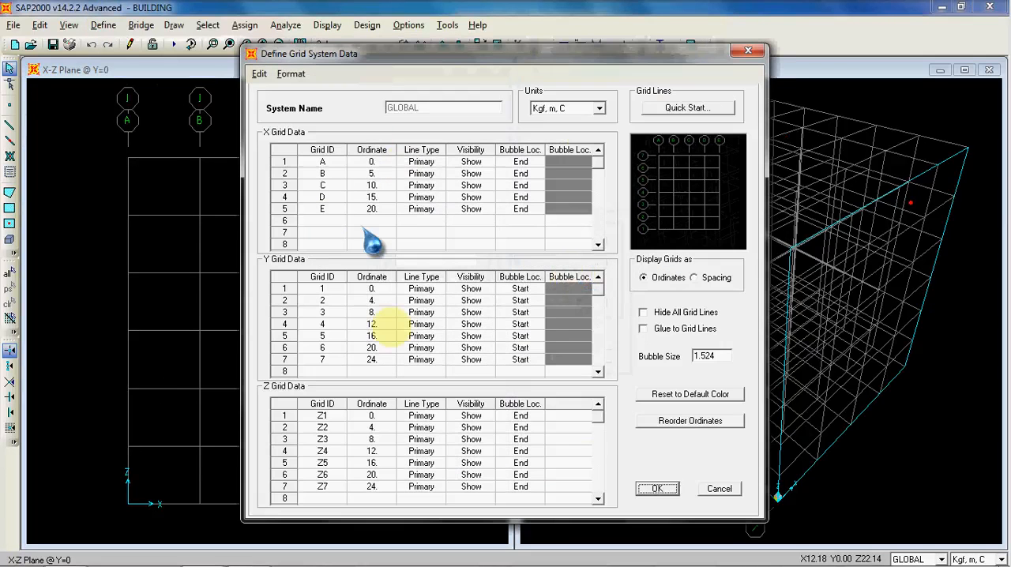
click(658, 488)
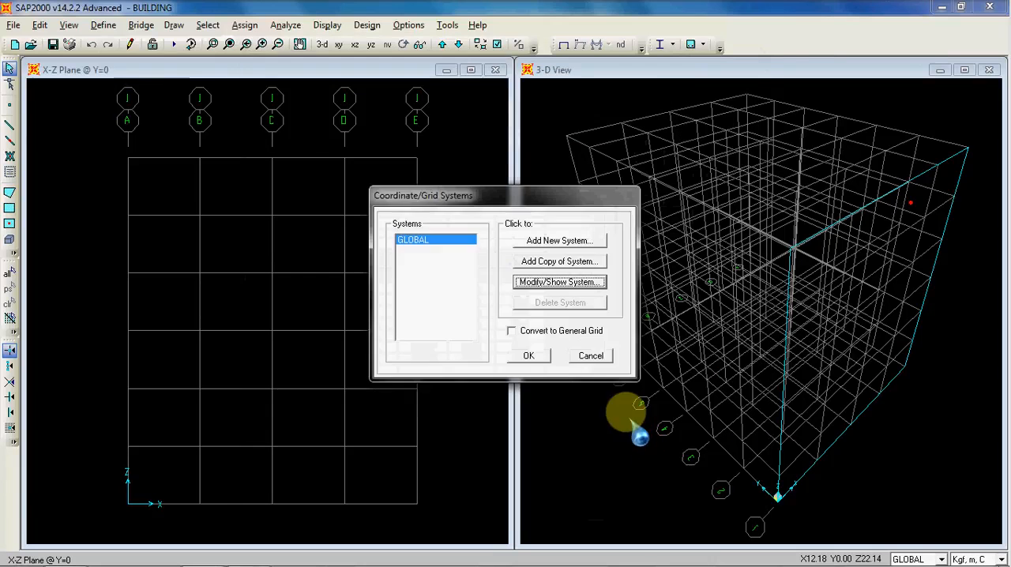
click(591, 358)
Step: Examine the material property data of the steel material BAJA
click(103, 24)
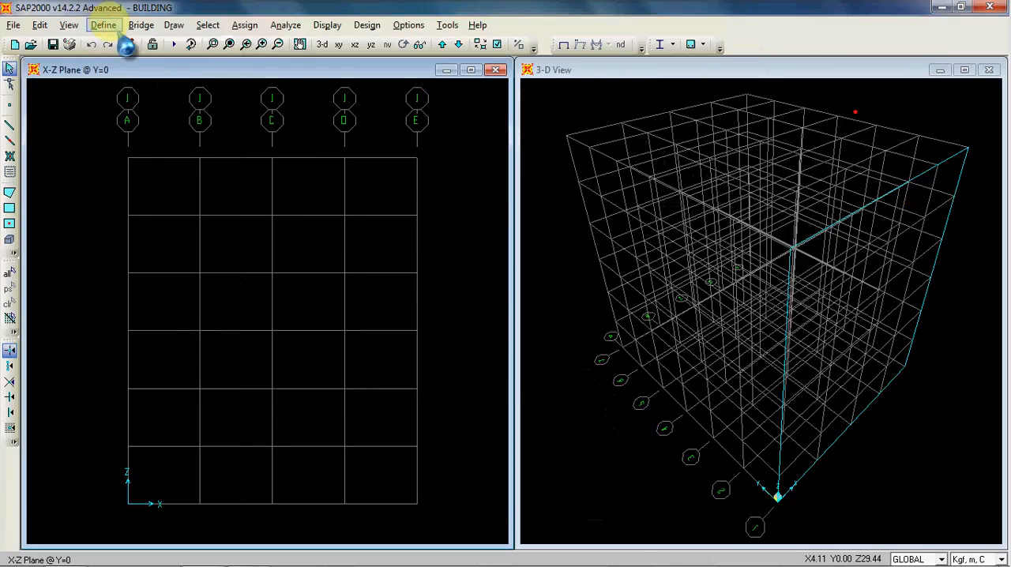
click(118, 43)
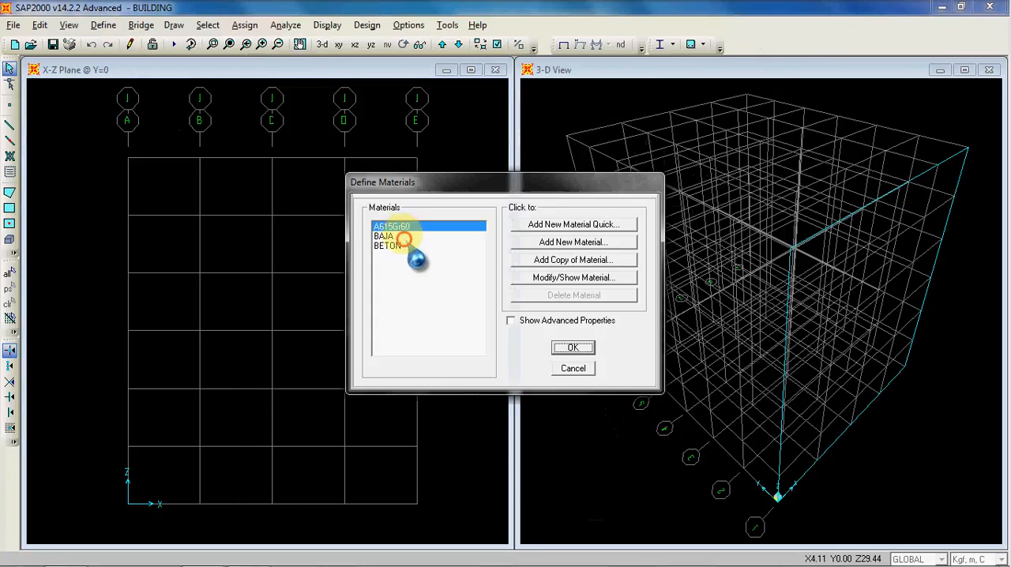
click(415, 237)
click(417, 246)
click(419, 237)
click(427, 246)
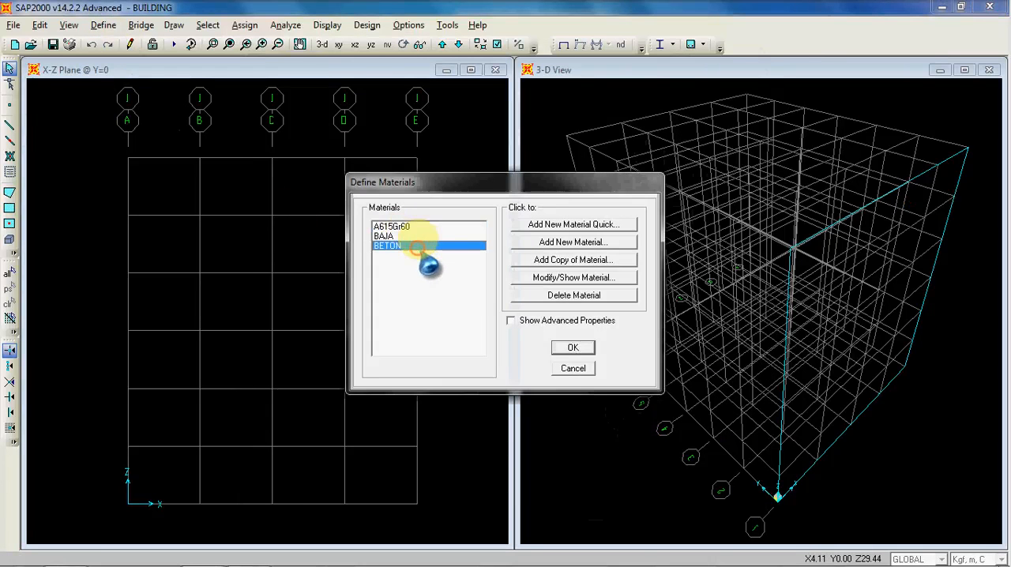
click(428, 236)
click(574, 277)
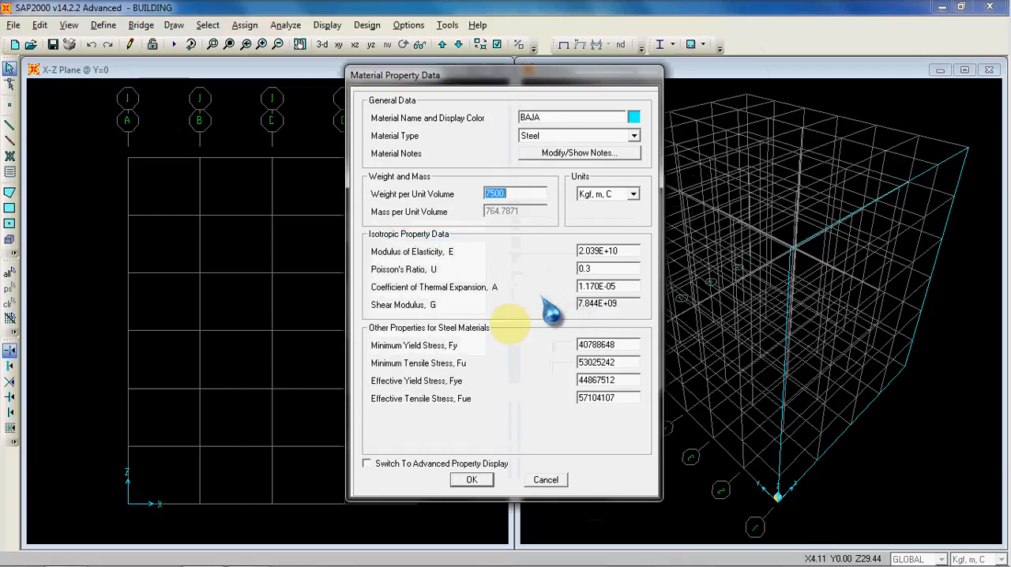
click(545, 480)
Step: Examine the material property data of the concrete material BETON and leave the material definitions
click(443, 246)
click(570, 278)
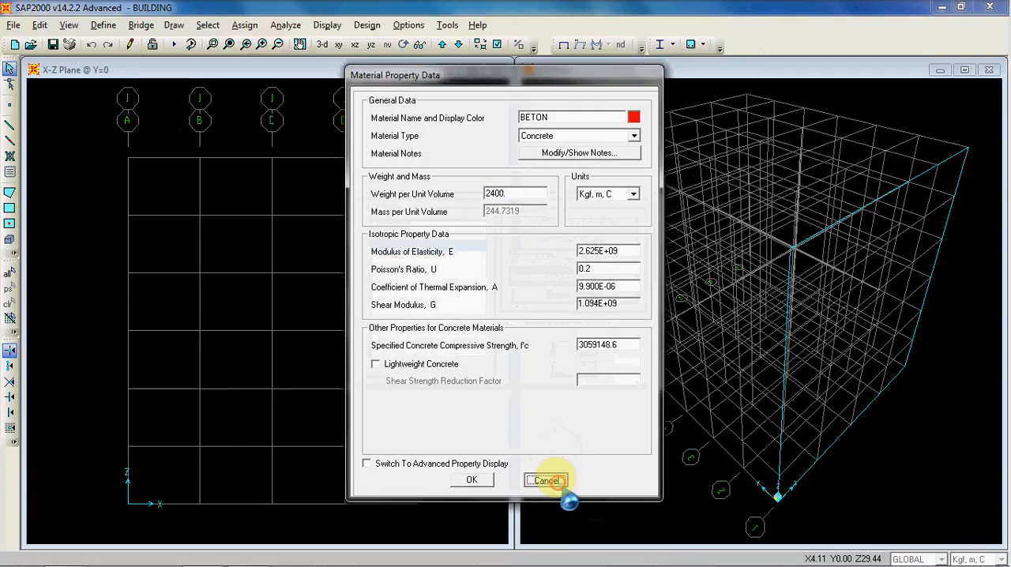
click(546, 478)
click(575, 369)
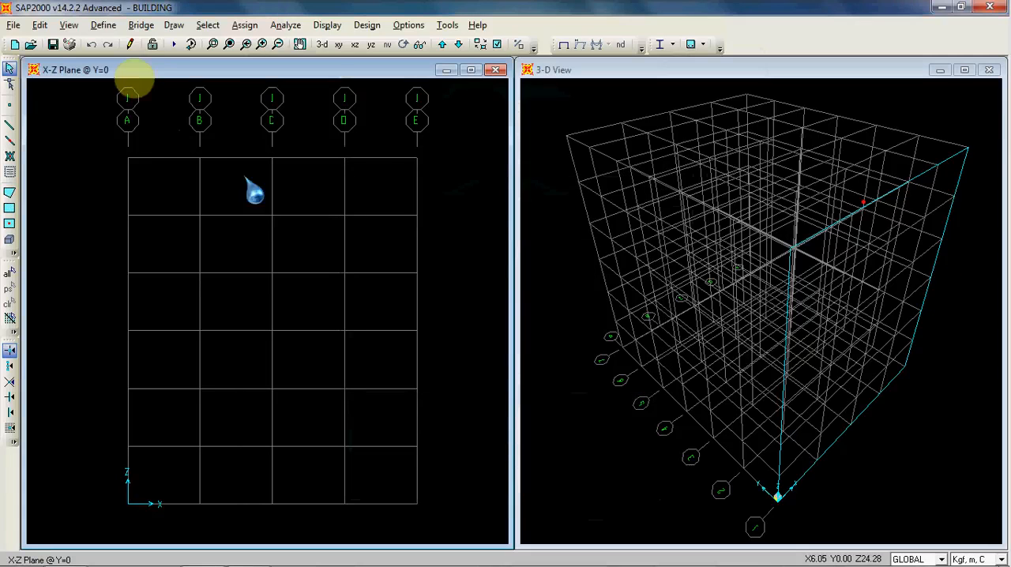
Step: Review the defined frame section properties BEAM and COLUMN
click(104, 25)
mouse_move(134, 65)
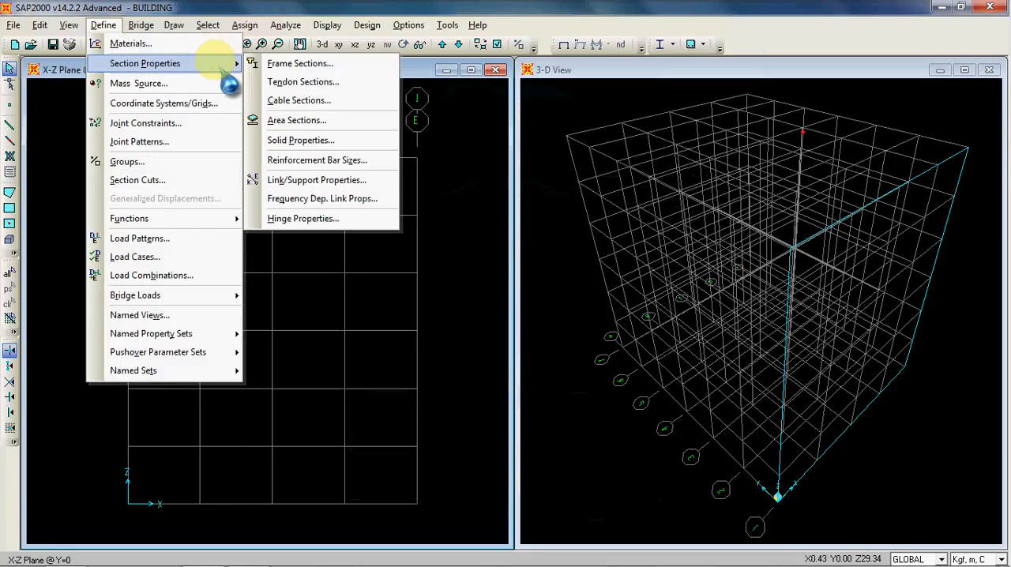
click(315, 65)
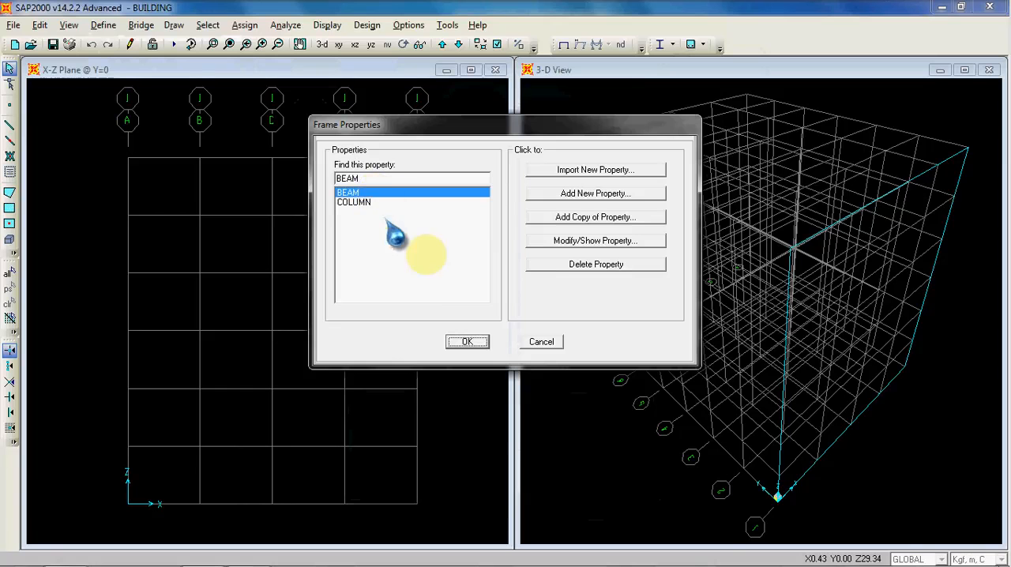
click(427, 204)
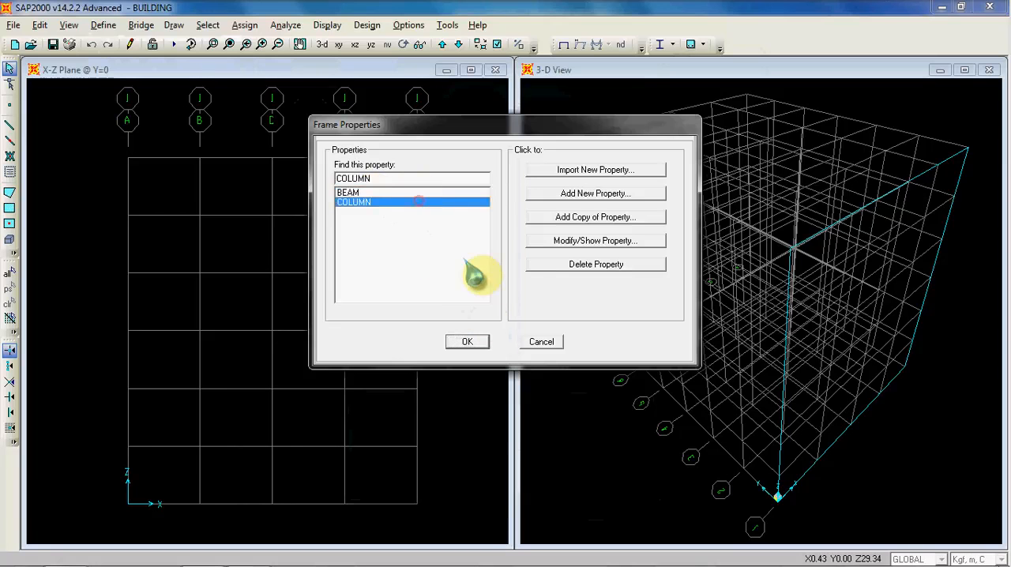
click(467, 341)
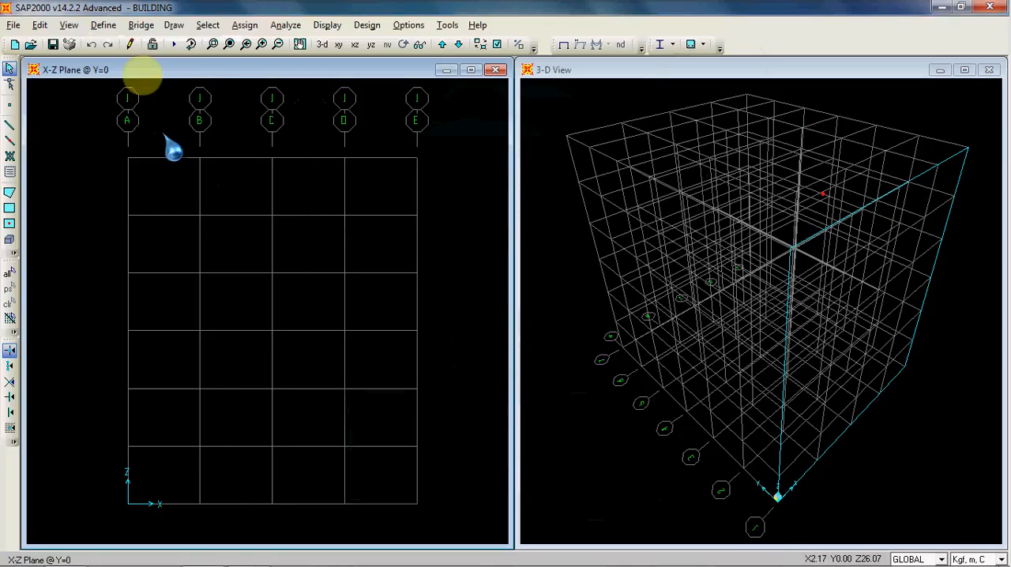
Step: Review the defined load patterns, going through SUPER DEAD, LIVE, WIND and QUAKE
click(102, 25)
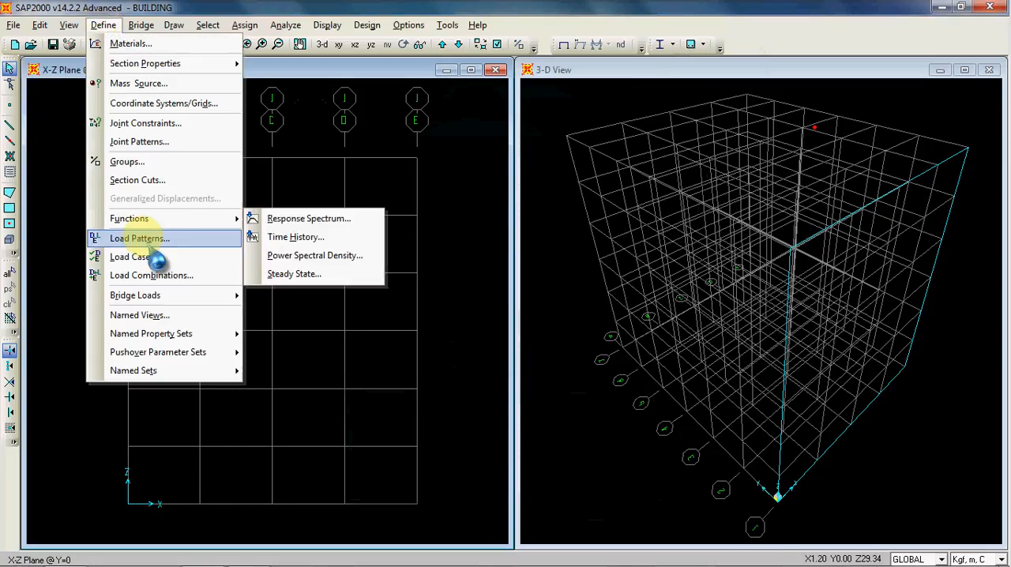
click(140, 238)
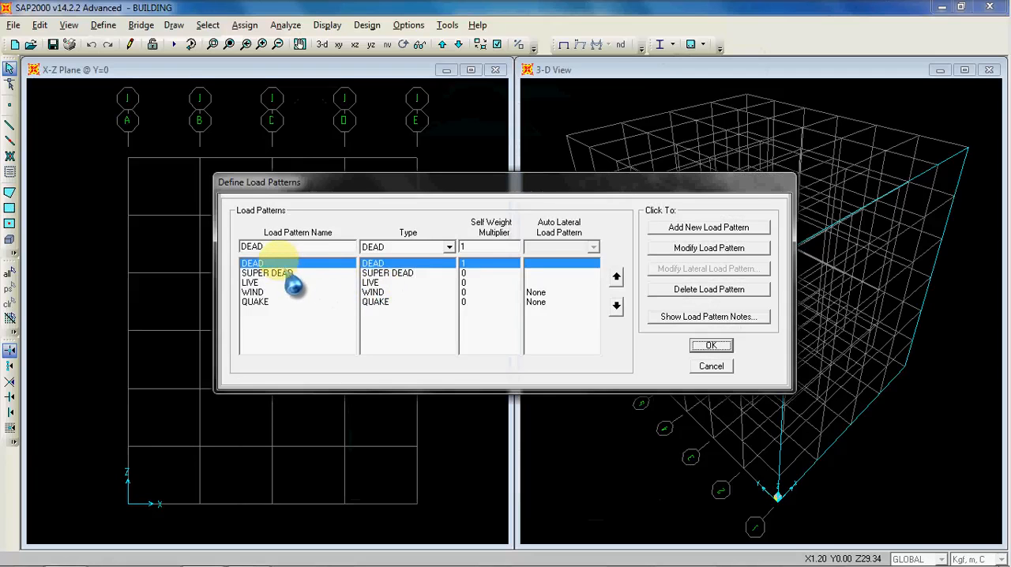
click(284, 272)
click(284, 283)
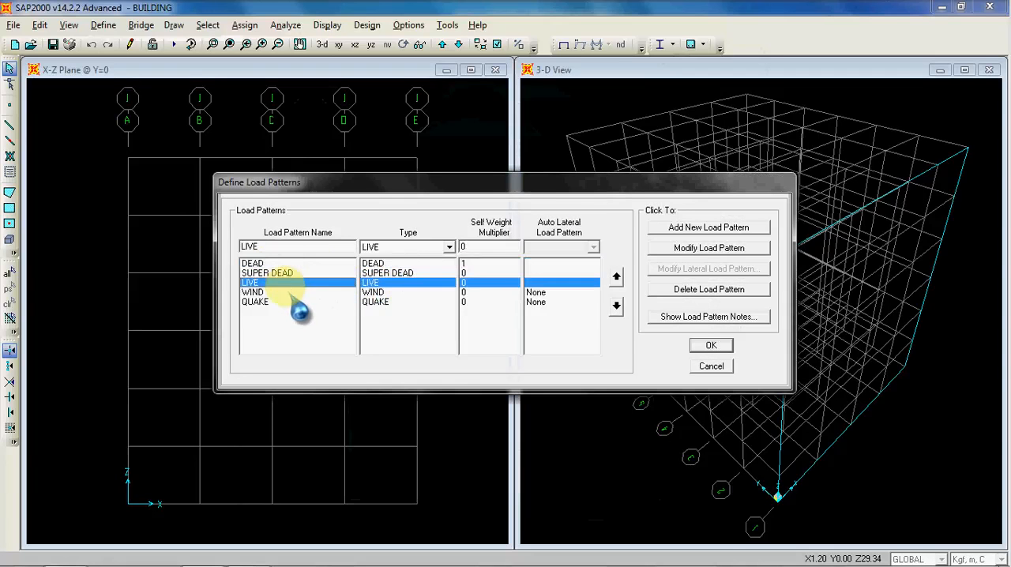
click(287, 292)
click(291, 302)
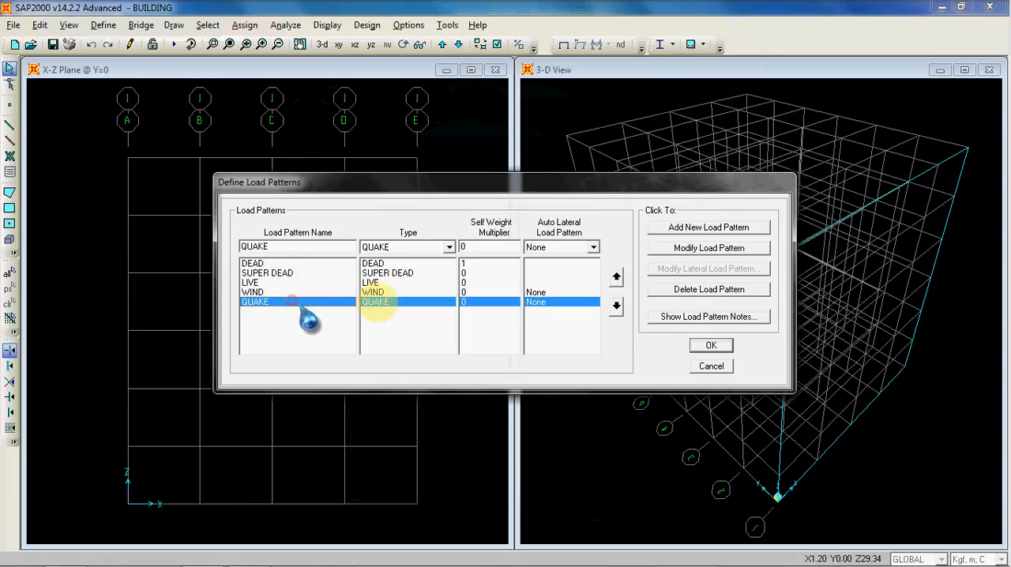
click(709, 346)
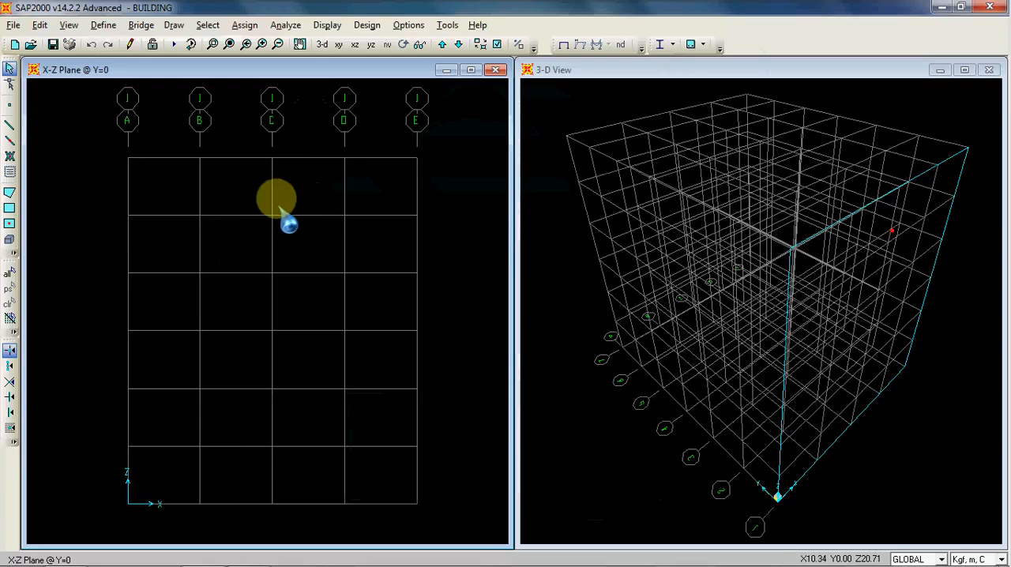
click(550, 118)
click(477, 142)
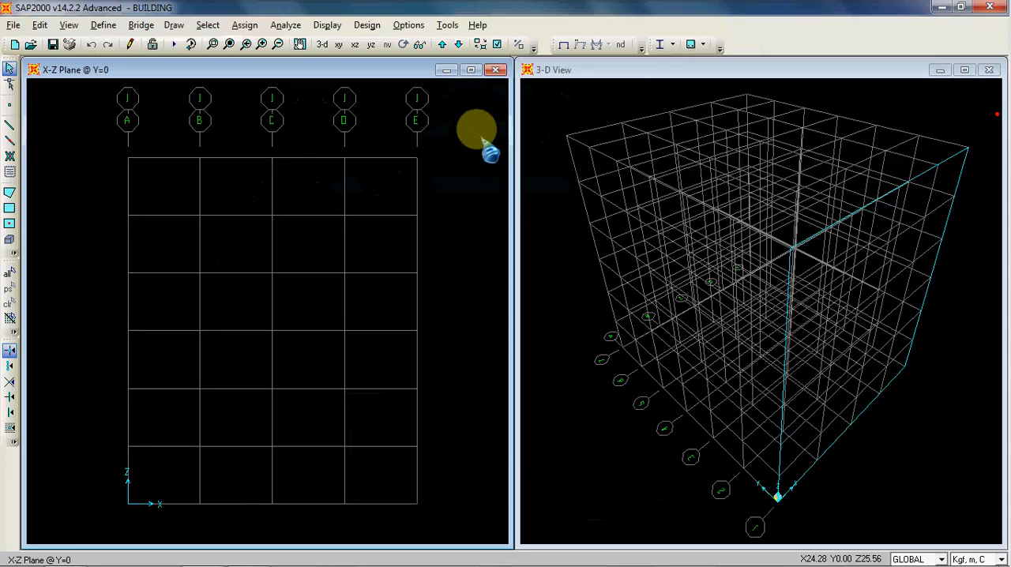
click(541, 130)
click(475, 135)
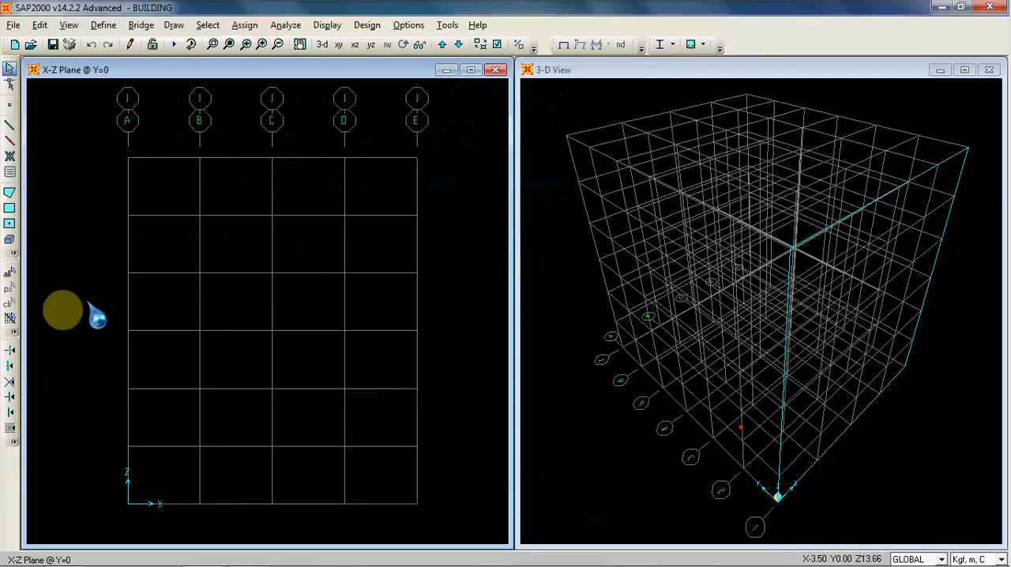
click(9, 348)
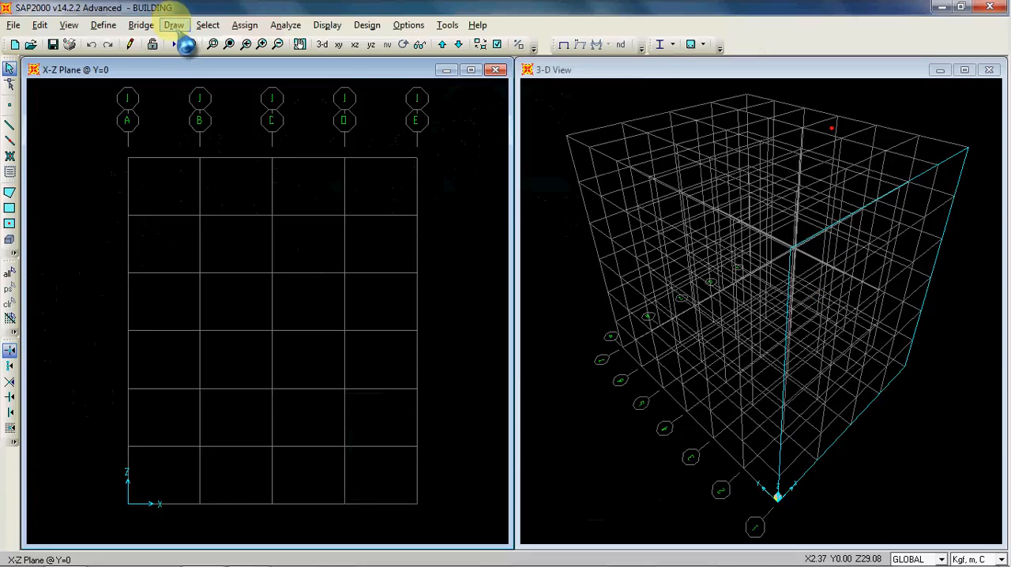
click(173, 25)
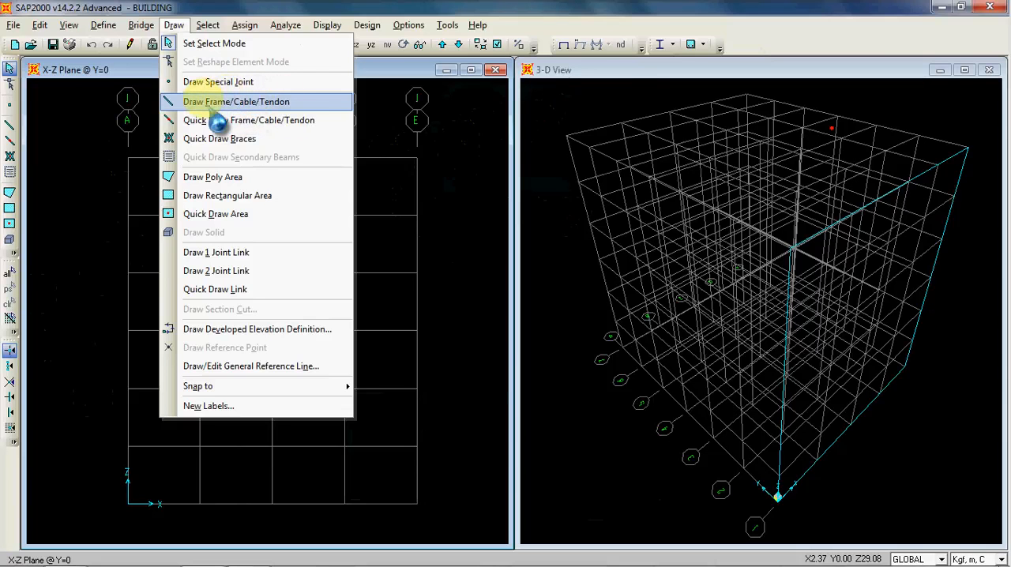
click(171, 22)
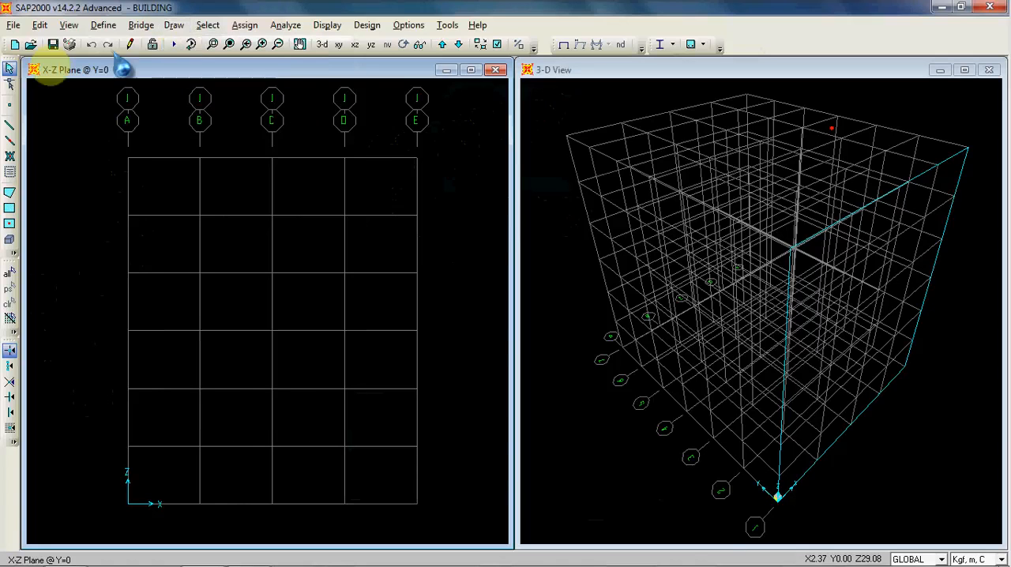
Step: Start drawing frame elements with the line object type Straight Frame and the section COLUMN
click(11, 125)
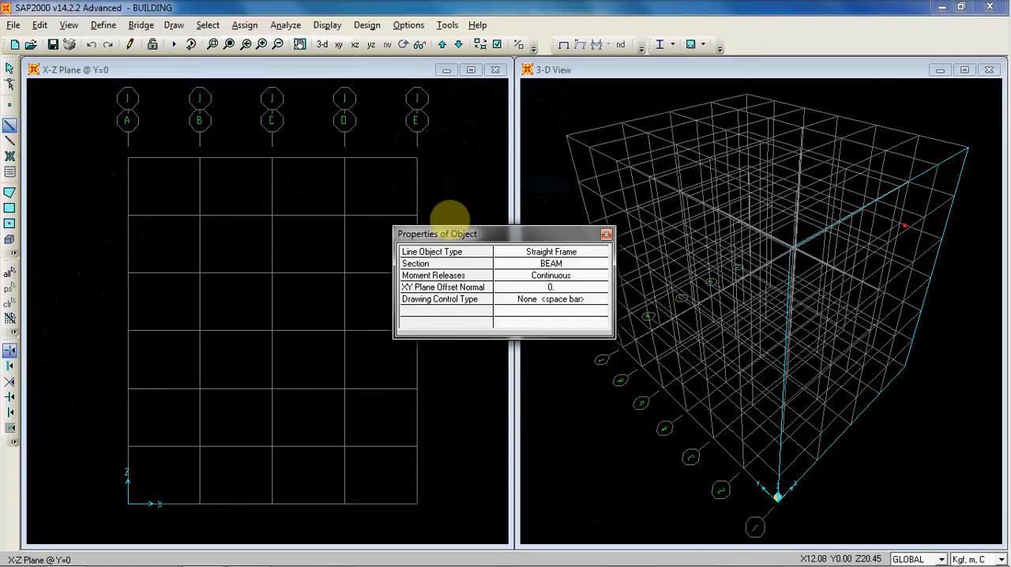
drag(522, 228, 683, 180)
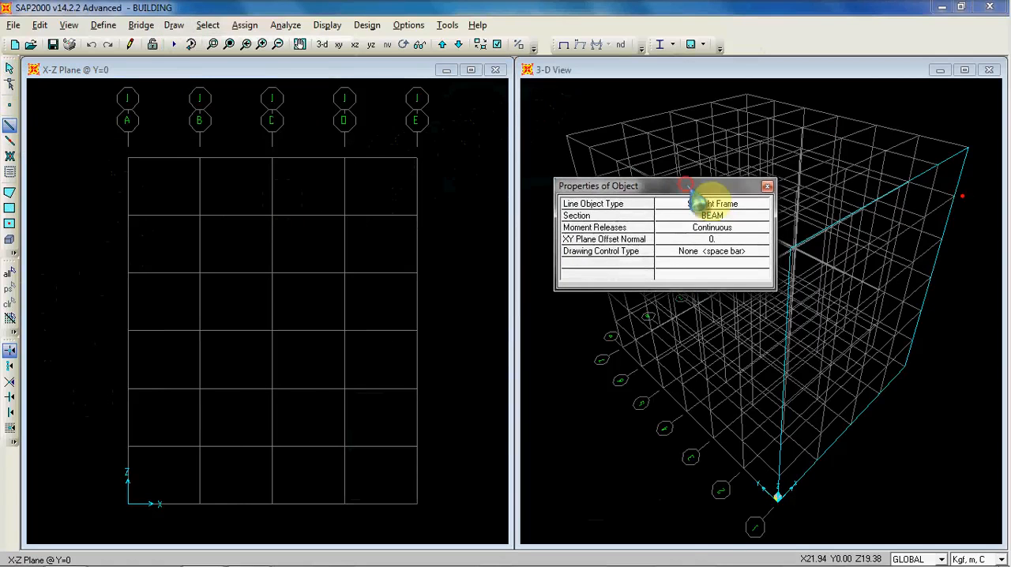
click(761, 203)
click(761, 206)
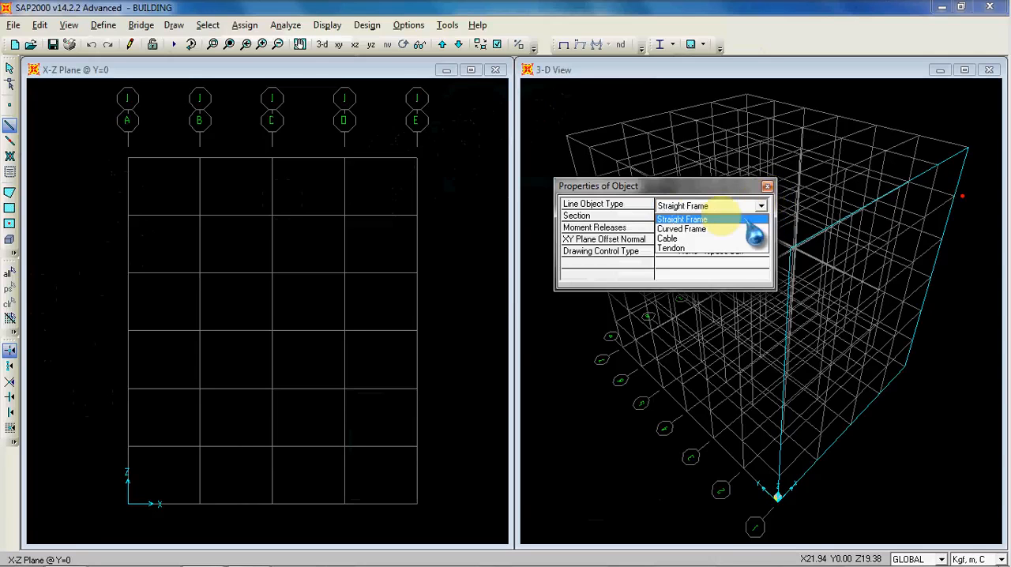
click(686, 219)
click(758, 214)
click(760, 216)
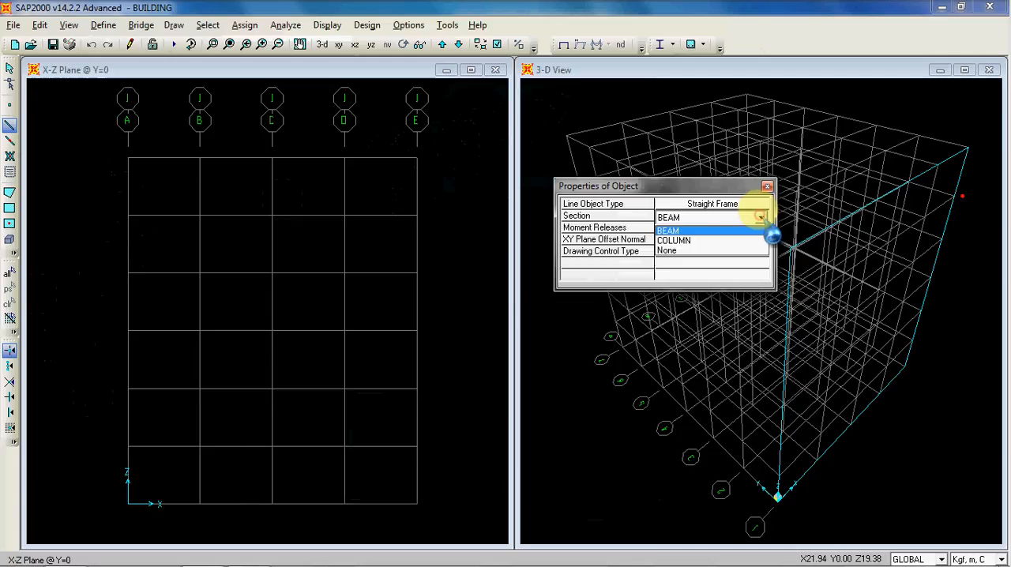
click(699, 240)
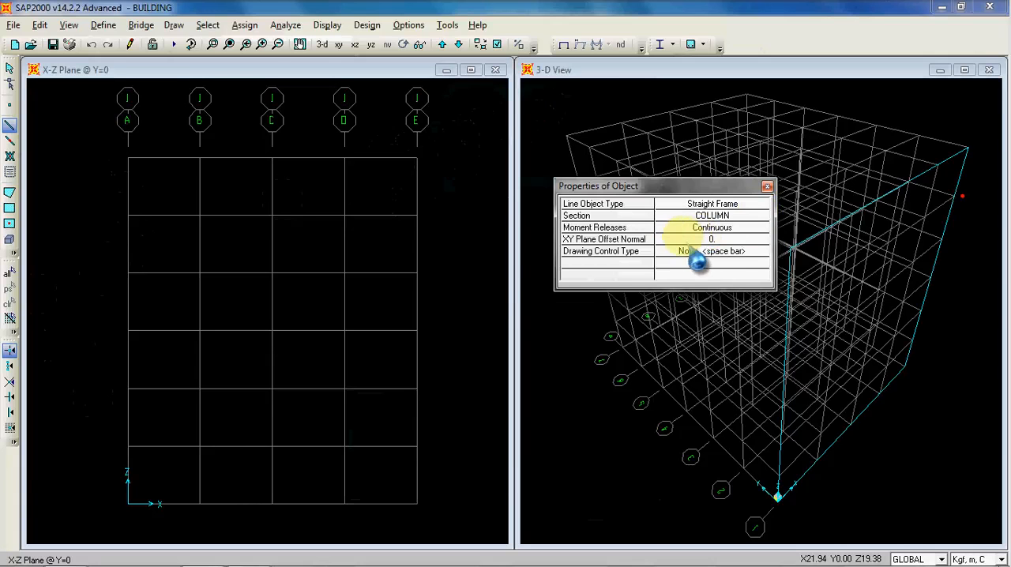
drag(661, 182, 532, 96)
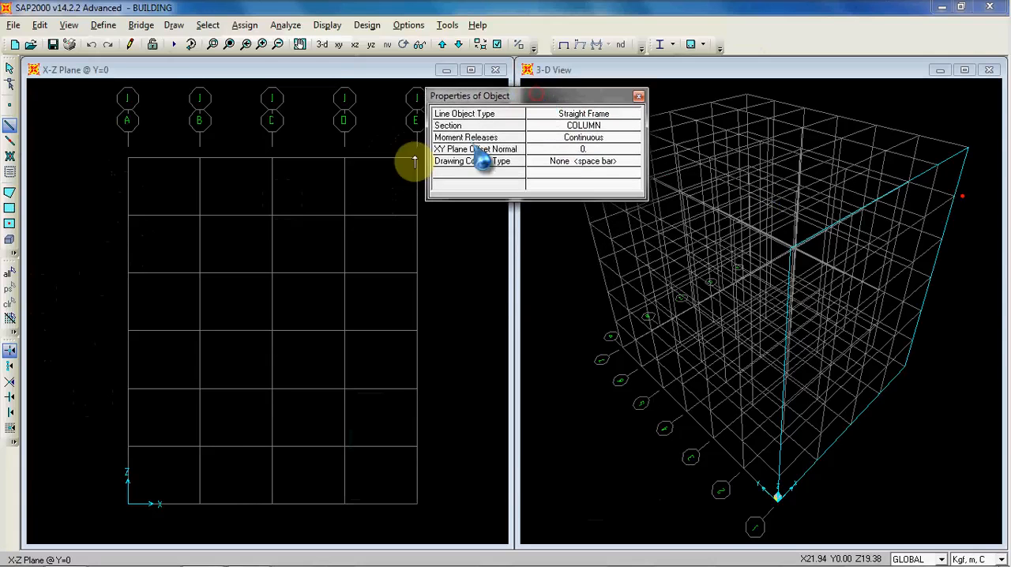
Step: Switch the plane view from X-Z to the Y-Z plane at X=0 and fit the full grid in it
click(346, 70)
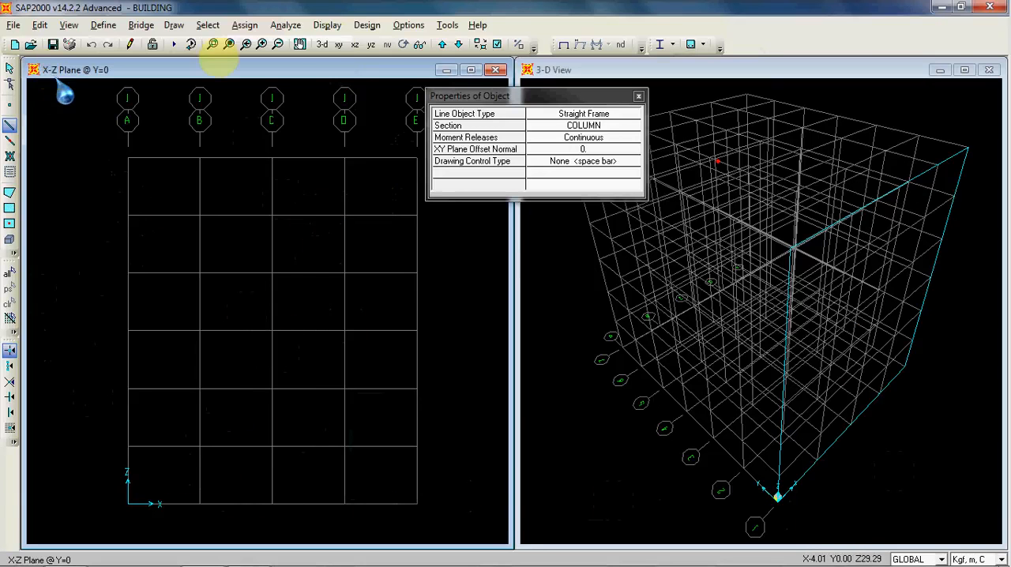
click(371, 46)
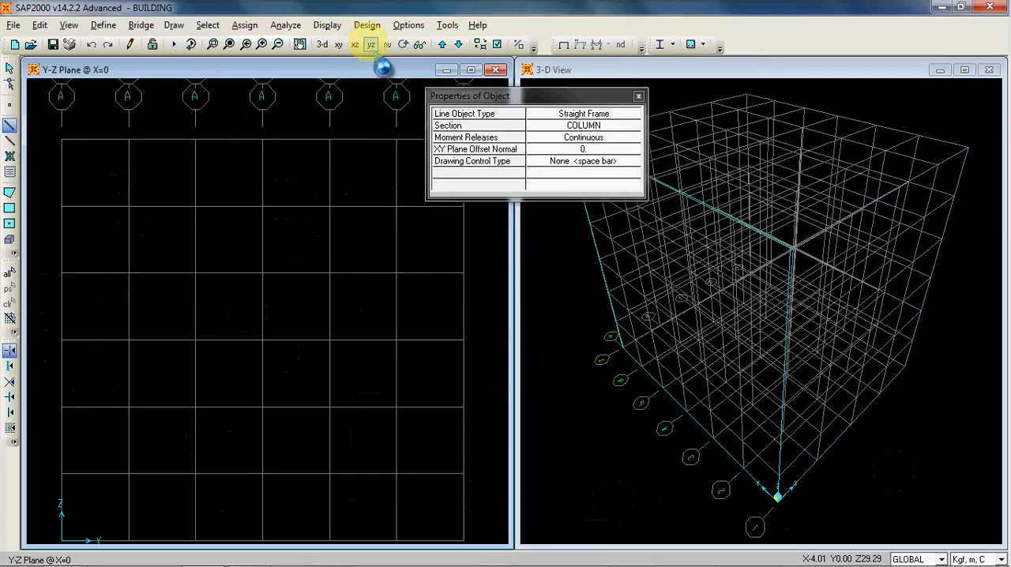
click(355, 44)
click(339, 46)
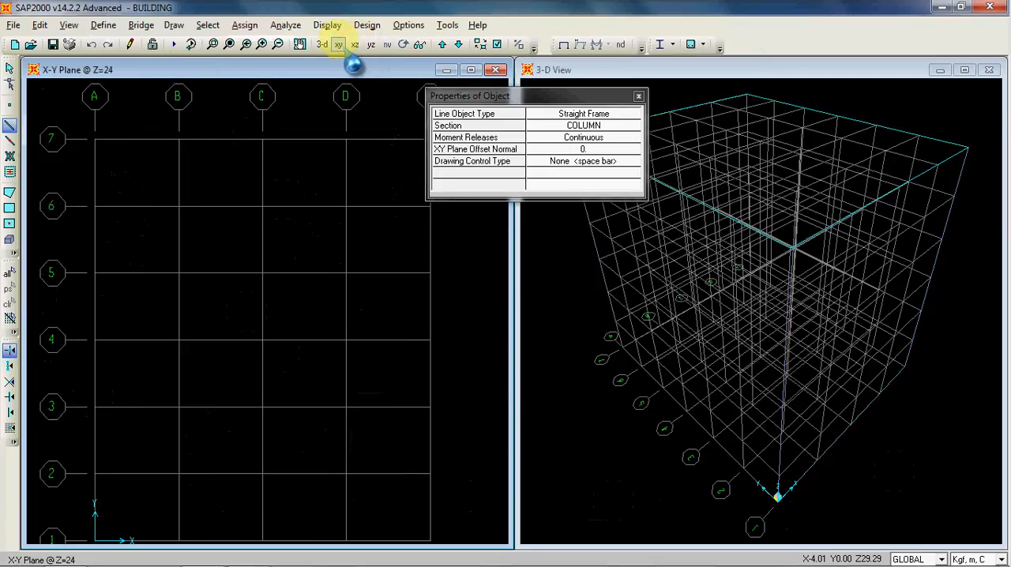
click(371, 45)
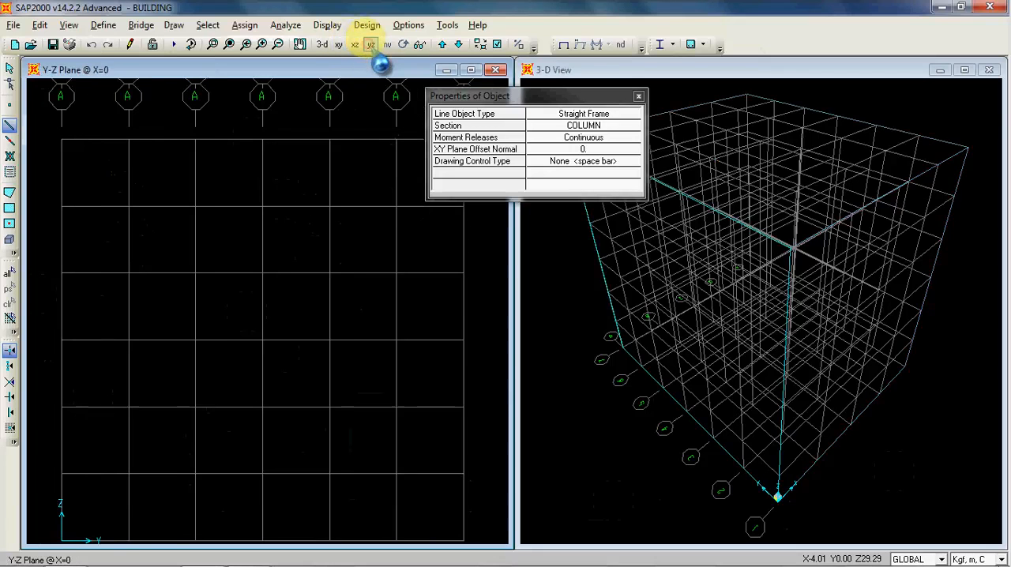
click(229, 44)
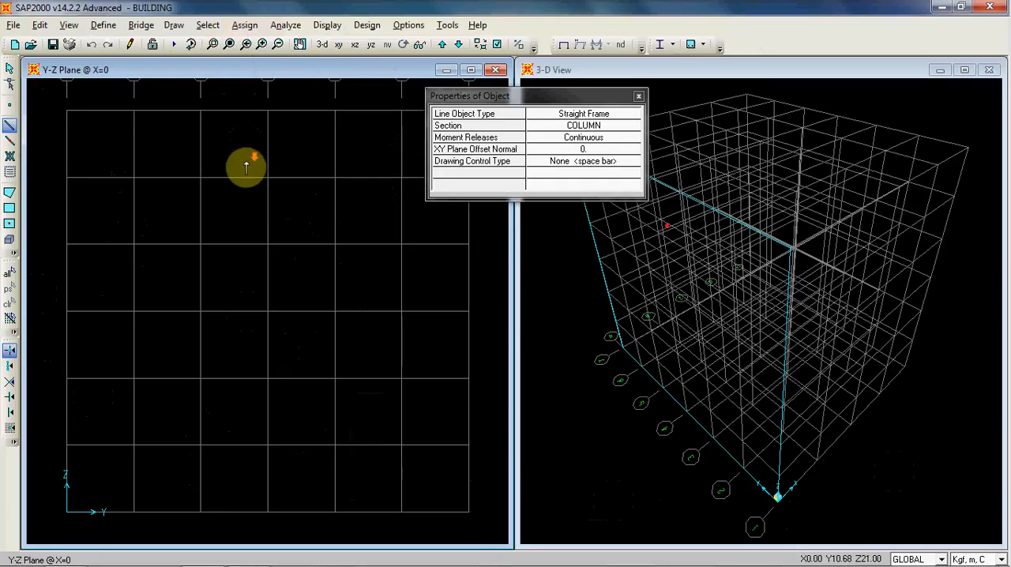
Step: Switch the plane view to the X-Z plane at Y=0 and fit the full grid in it
scroll(248, 172, down, 3)
middle_drag(264, 132, 243, 178)
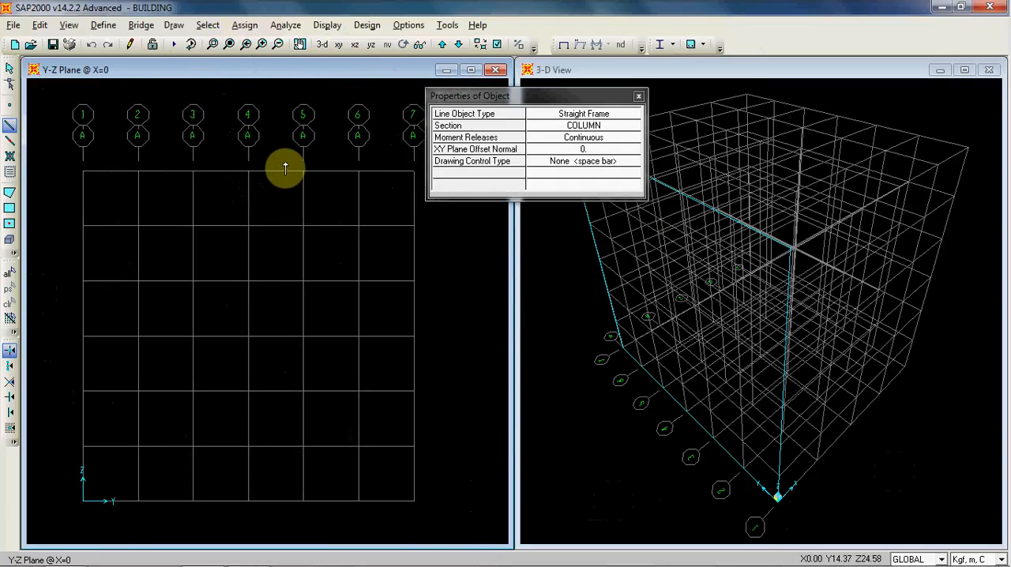
click(355, 45)
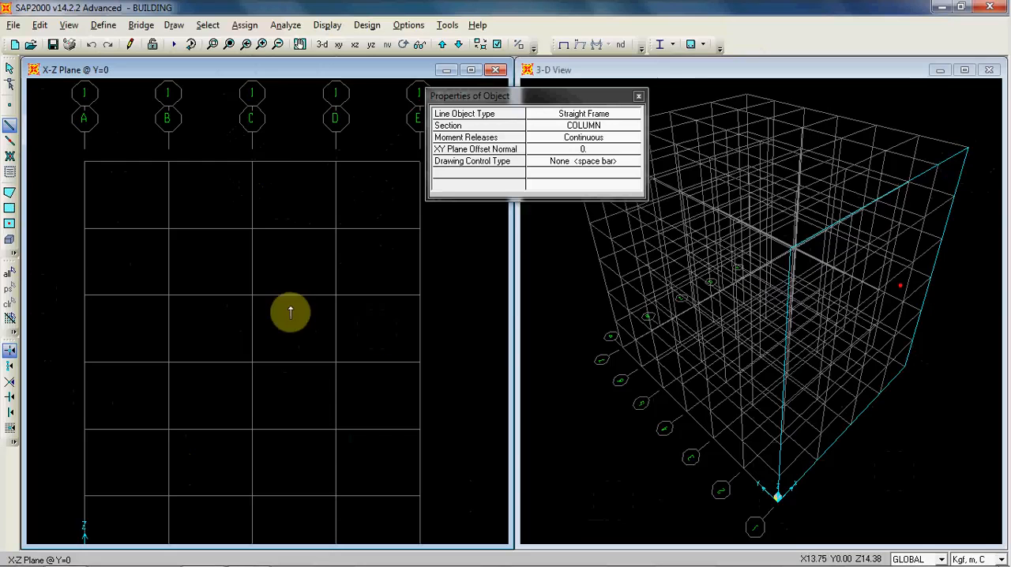
scroll(269, 205, down, 2)
middle_drag(275, 247, 279, 242)
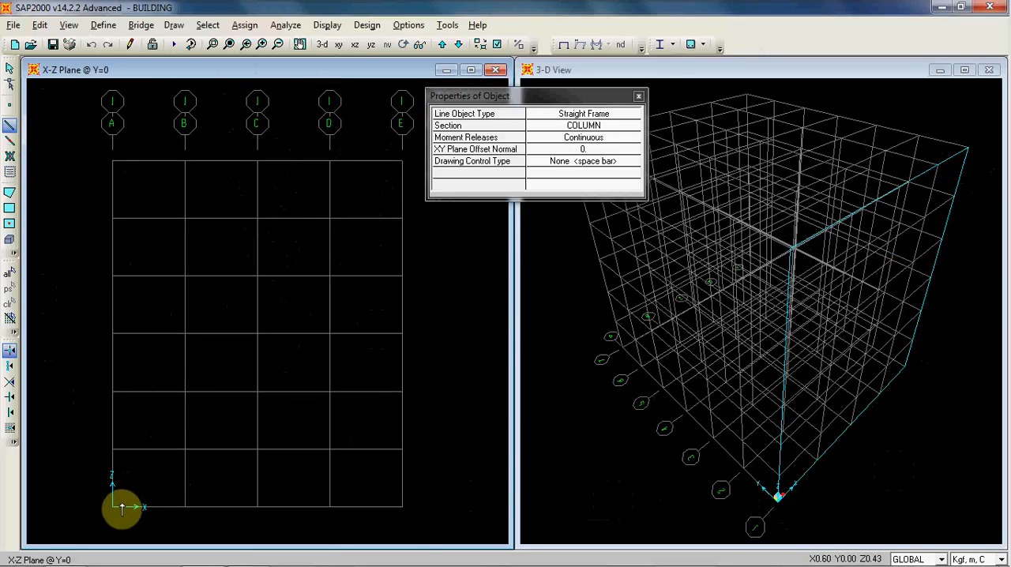
click(114, 506)
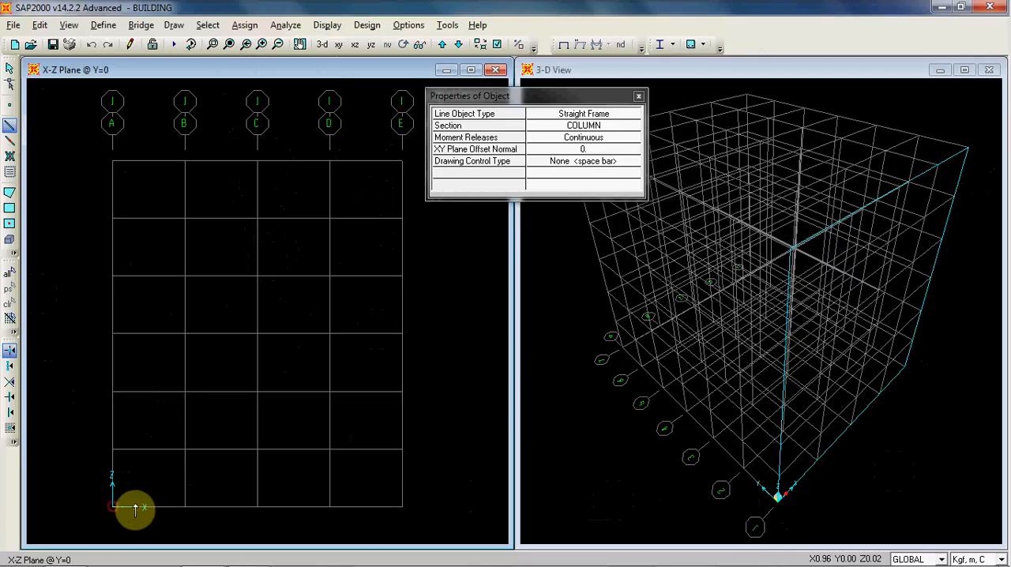
right_click(136, 476)
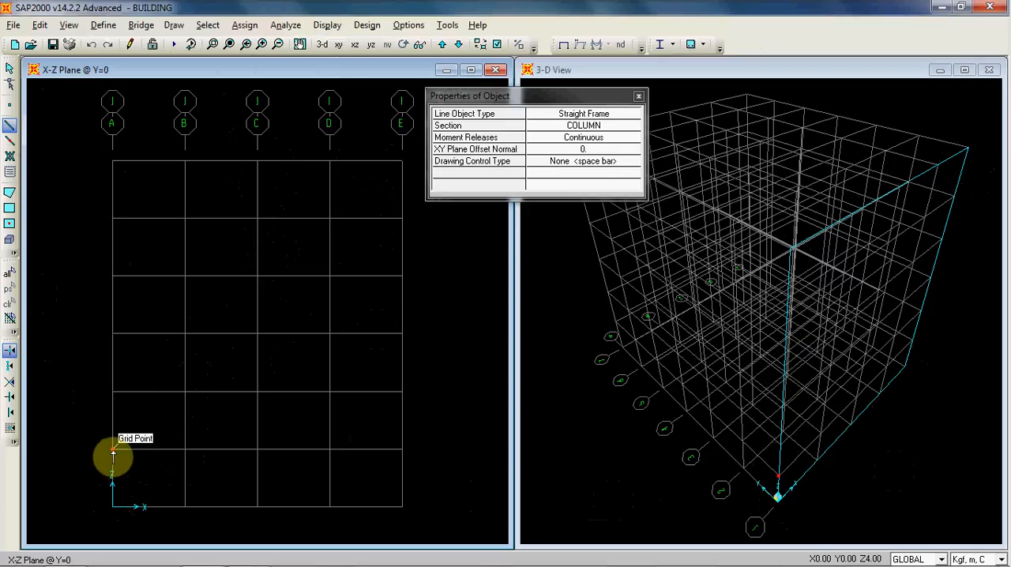
click(113, 450)
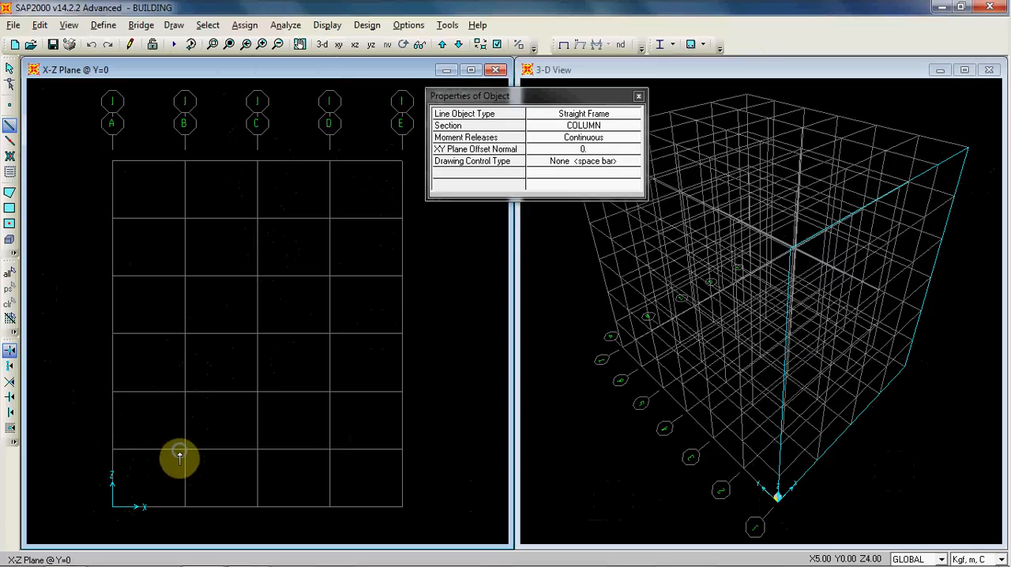
click(121, 501)
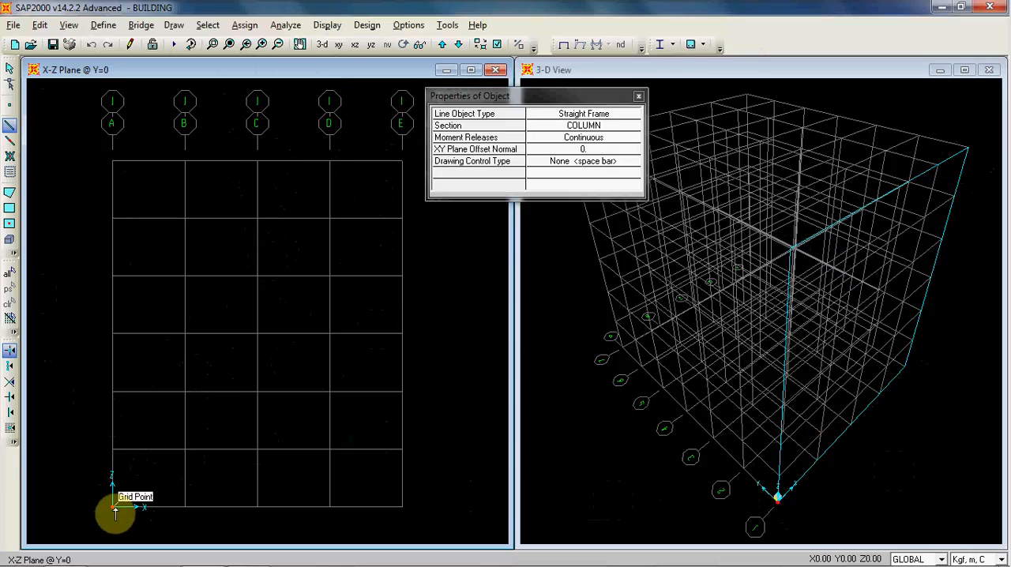
click(114, 450)
right_click(133, 481)
click(116, 506)
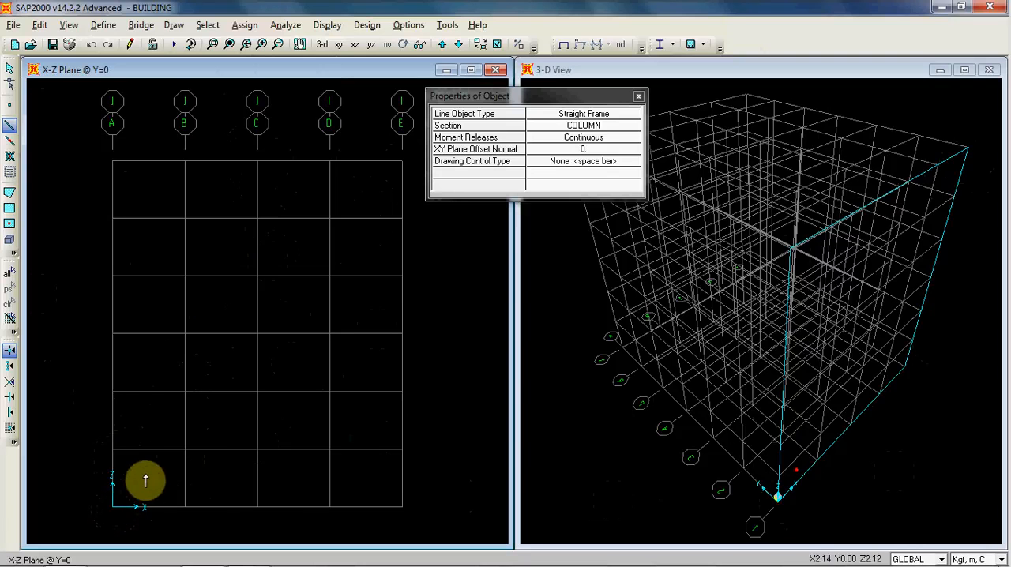
Step: Move the object properties box clear of the X-Z plane view and check its line object type and section choices, keeping Straight Frame and COLUMN
drag(553, 94, 672, 118)
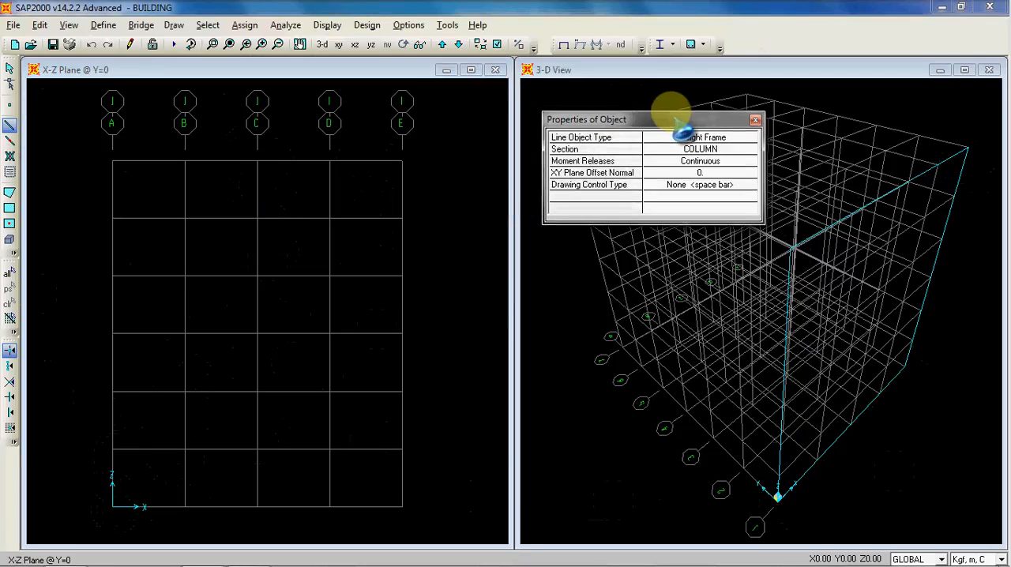
click(753, 138)
click(751, 140)
click(751, 140)
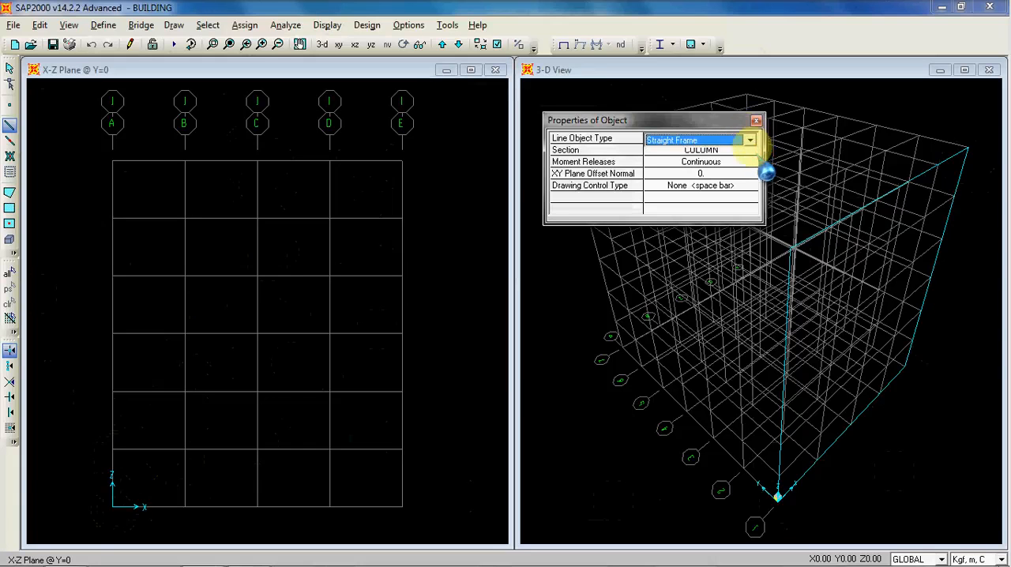
click(749, 151)
click(753, 151)
click(750, 152)
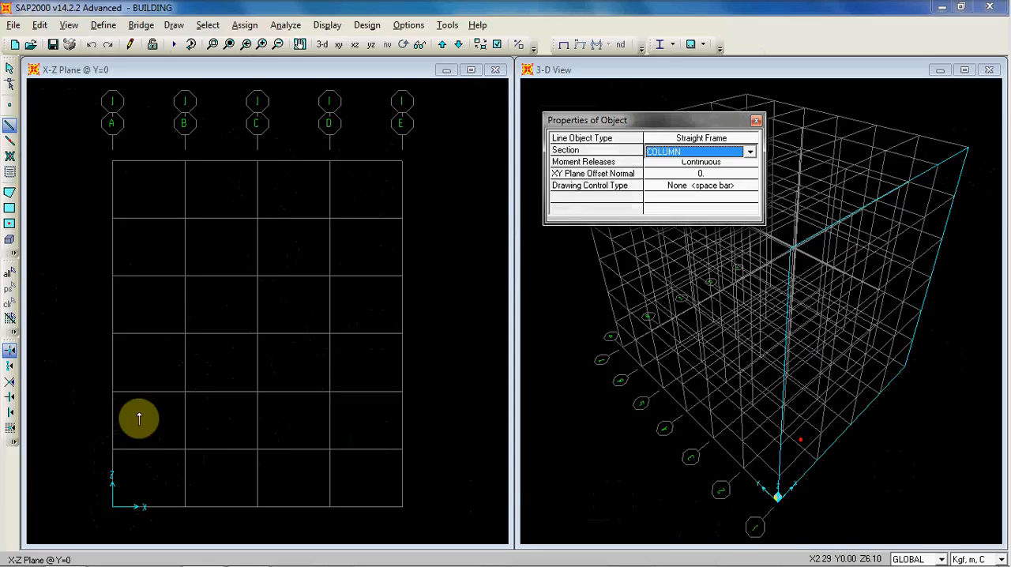
Step: Draw COLUMN frame elements storey by storey up grid line A, from Z=0 to Z=24 m
click(113, 510)
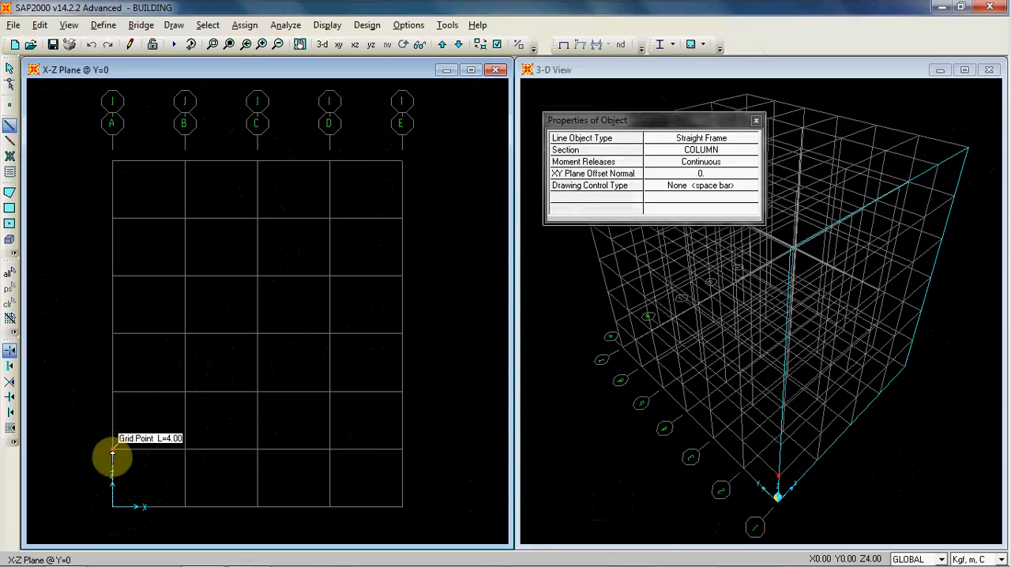
click(113, 391)
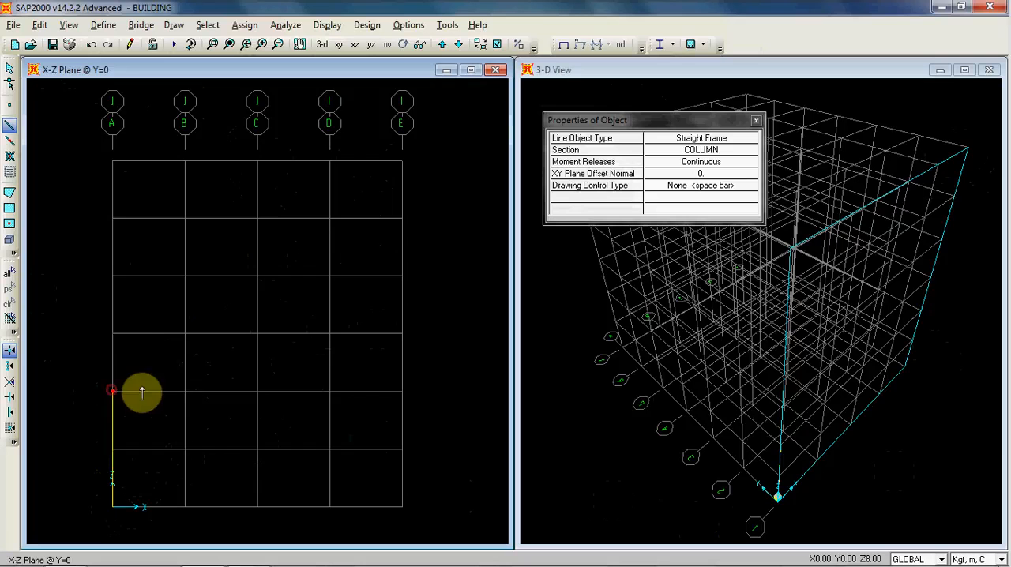
click(111, 335)
click(118, 278)
click(114, 218)
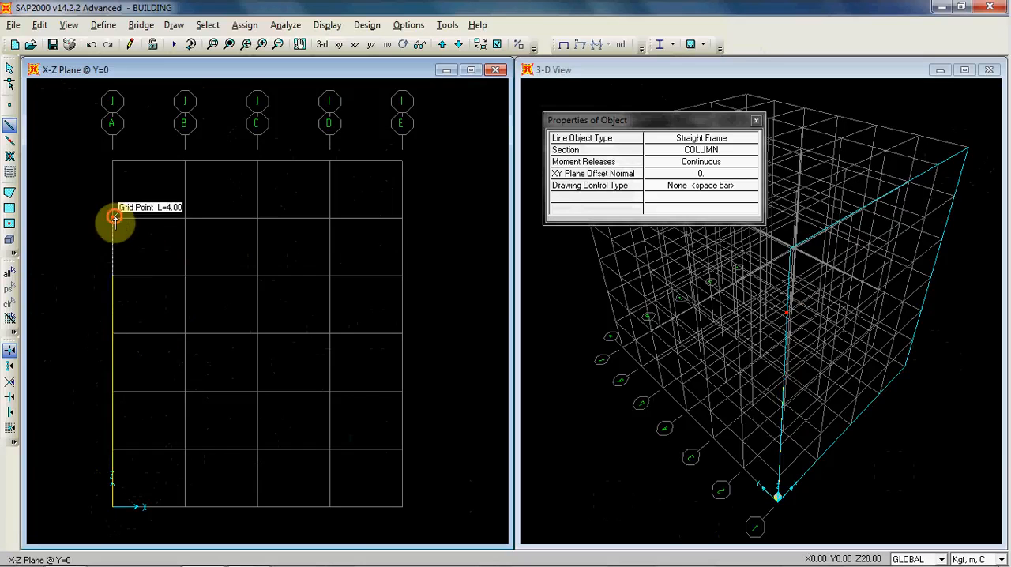
double_click(115, 162)
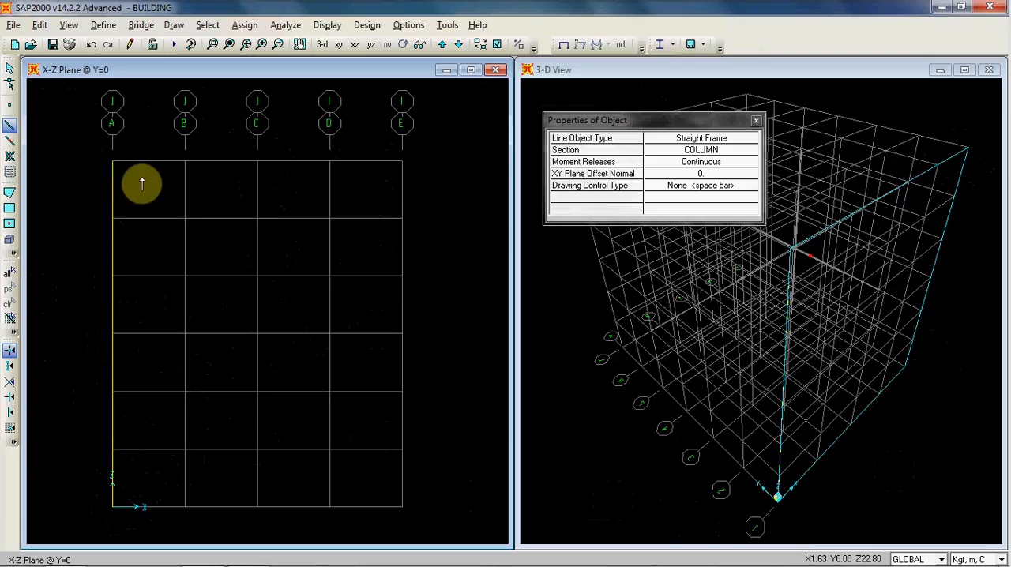
Step: Draw COLUMN frame elements storey by storey up grid line B at X=5 m, from the base to Z=24 m
click(185, 508)
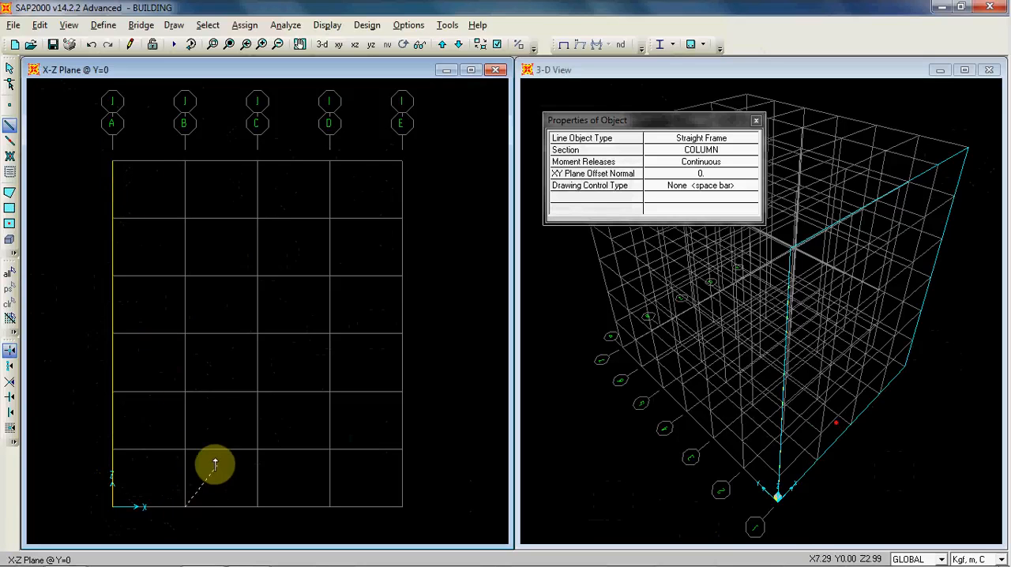
click(185, 448)
click(185, 391)
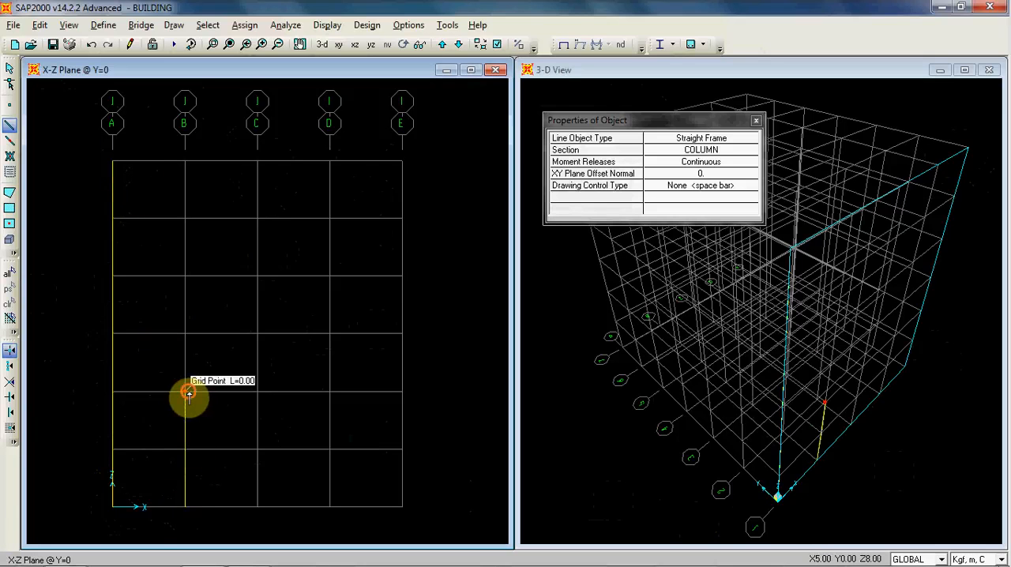
click(185, 334)
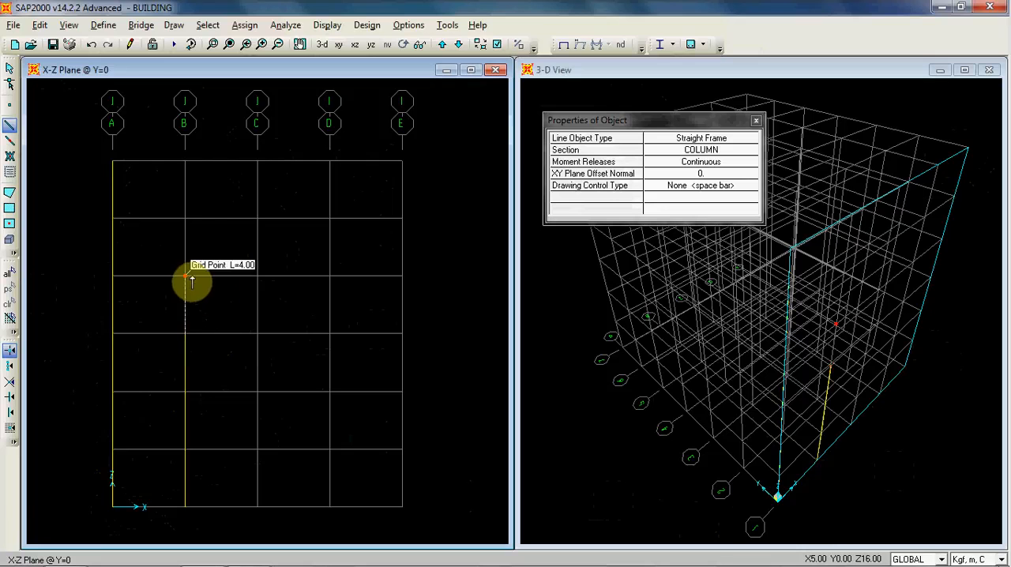
click(185, 218)
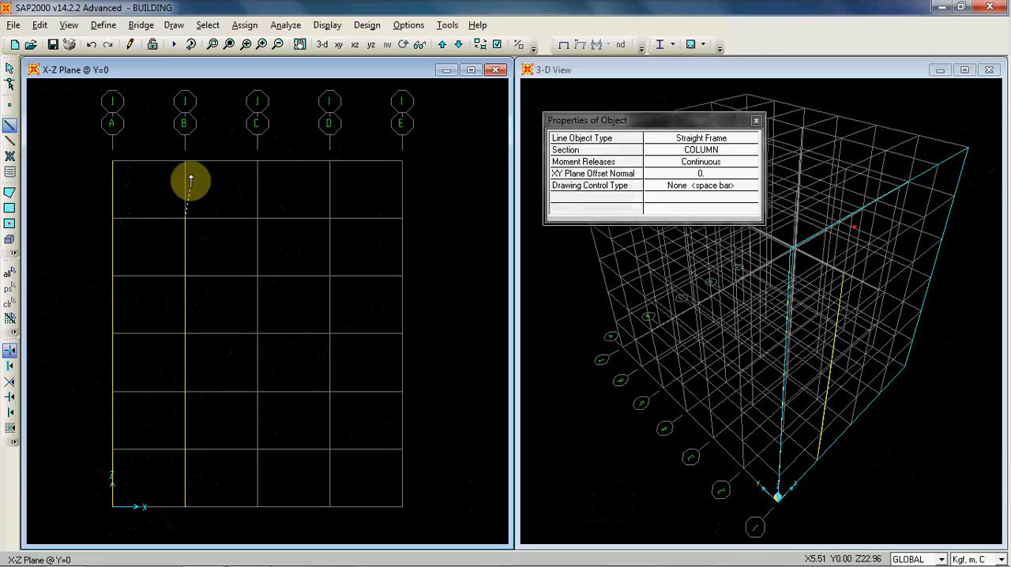
click(185, 162)
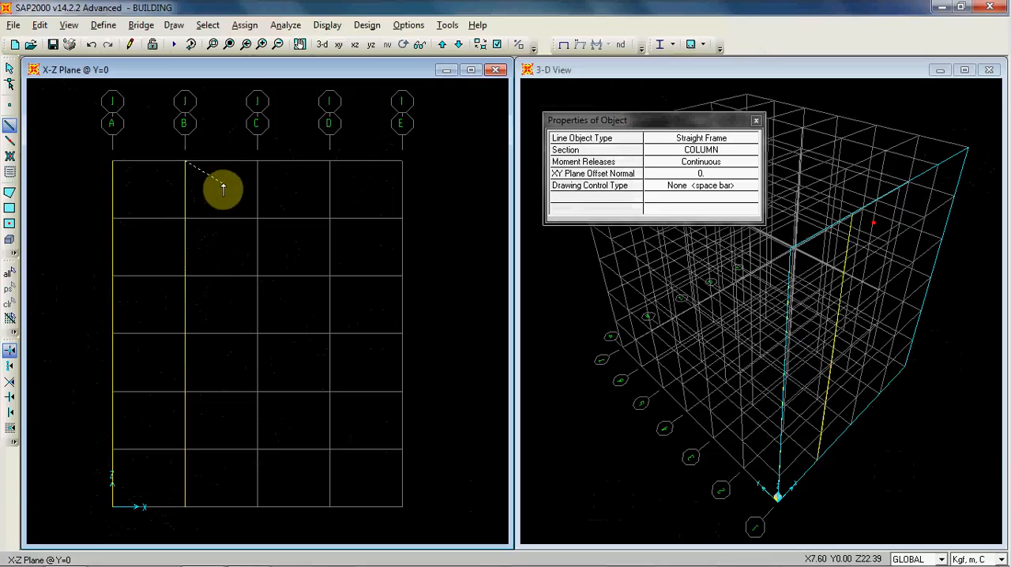
Step: Draw COLUMN frame elements storey by storey up grid line C at X=10 m, from the base to Z=24 m
click(258, 507)
click(258, 449)
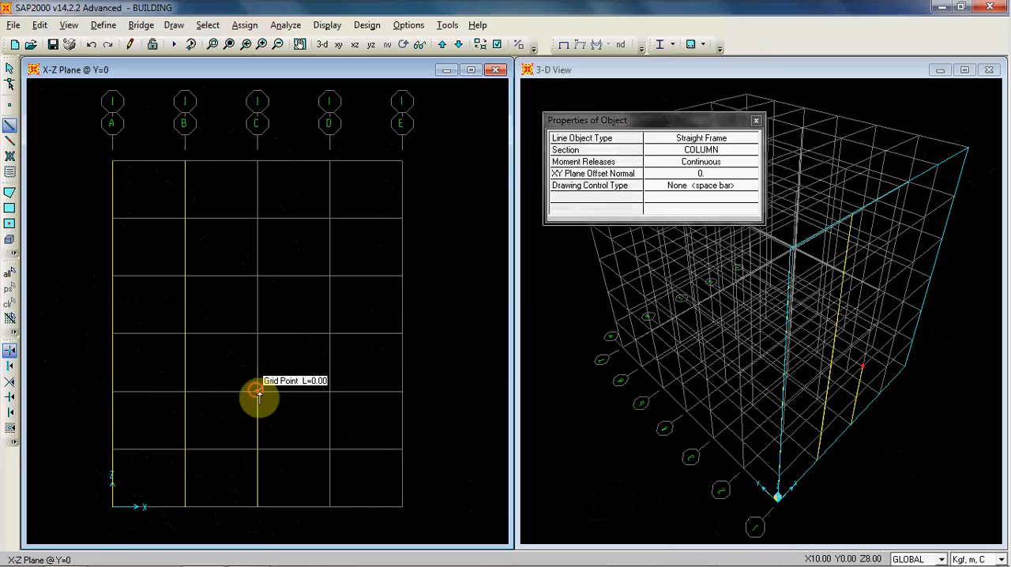
click(258, 391)
click(258, 333)
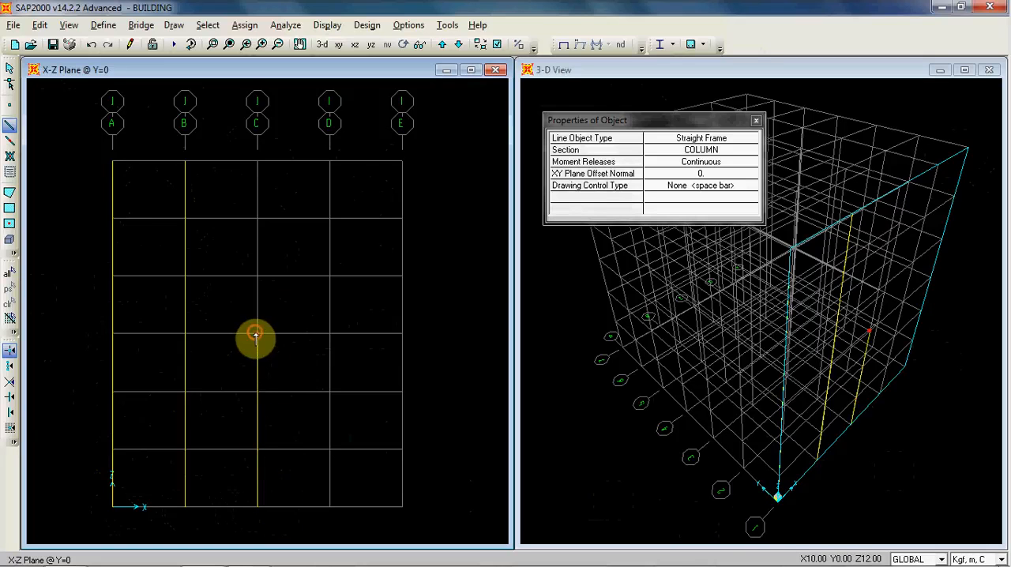
click(258, 275)
click(258, 218)
click(258, 162)
right_click(278, 180)
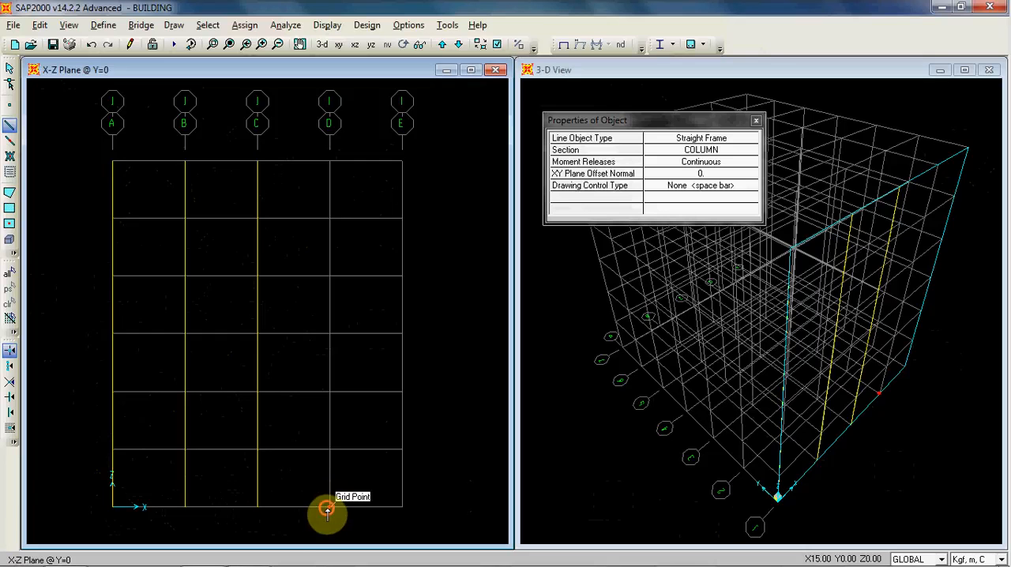
Step: Draw COLUMN frame elements storey by storey up grid line D at X=15 m, from the base to Z=24 m
click(328, 509)
click(331, 449)
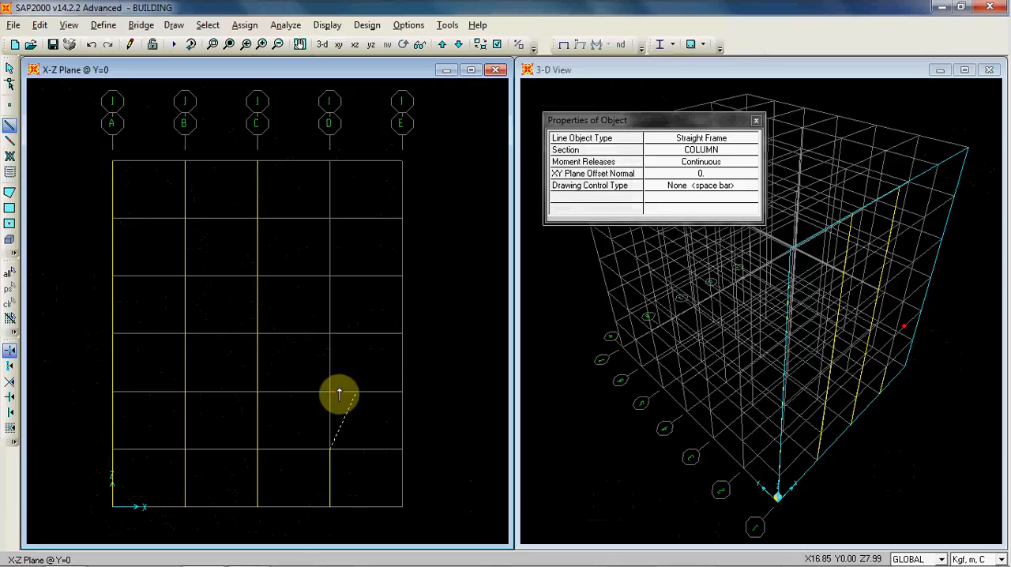
click(331, 392)
click(331, 333)
click(331, 276)
click(331, 218)
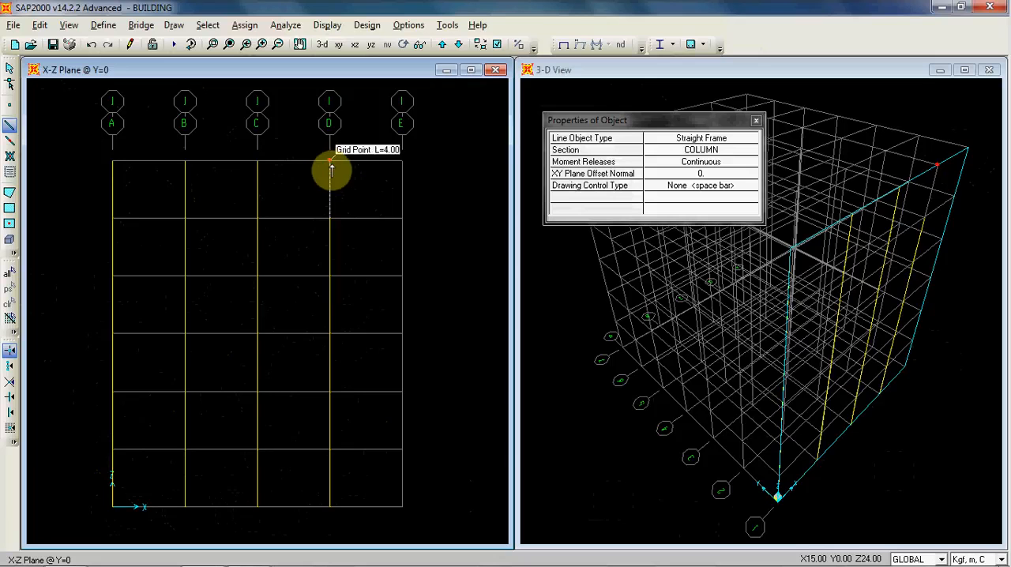
double_click(329, 162)
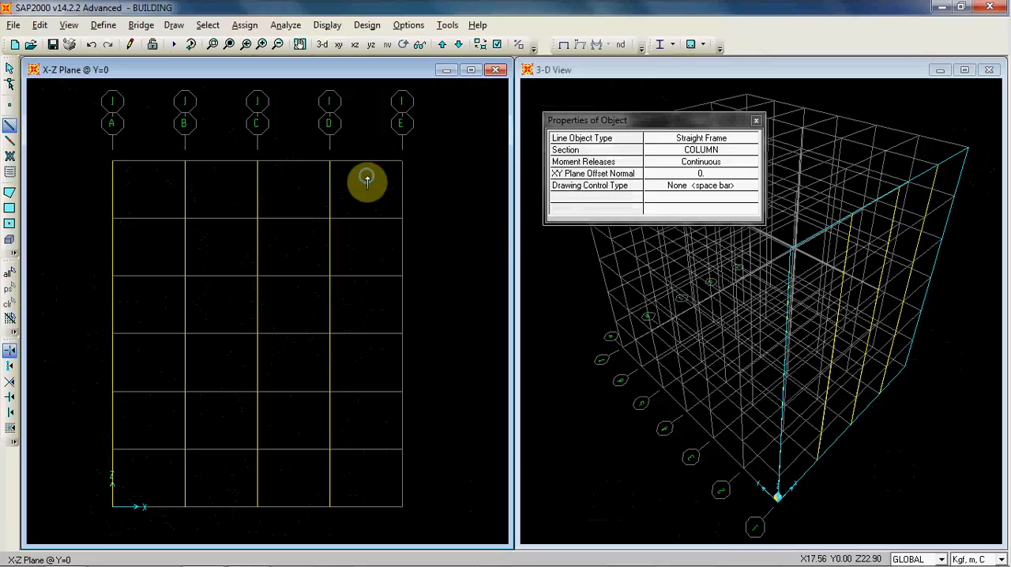
Step: Draw COLUMN frame elements storey by storey up grid line E, from the base to Z=24 m
click(403, 506)
click(403, 449)
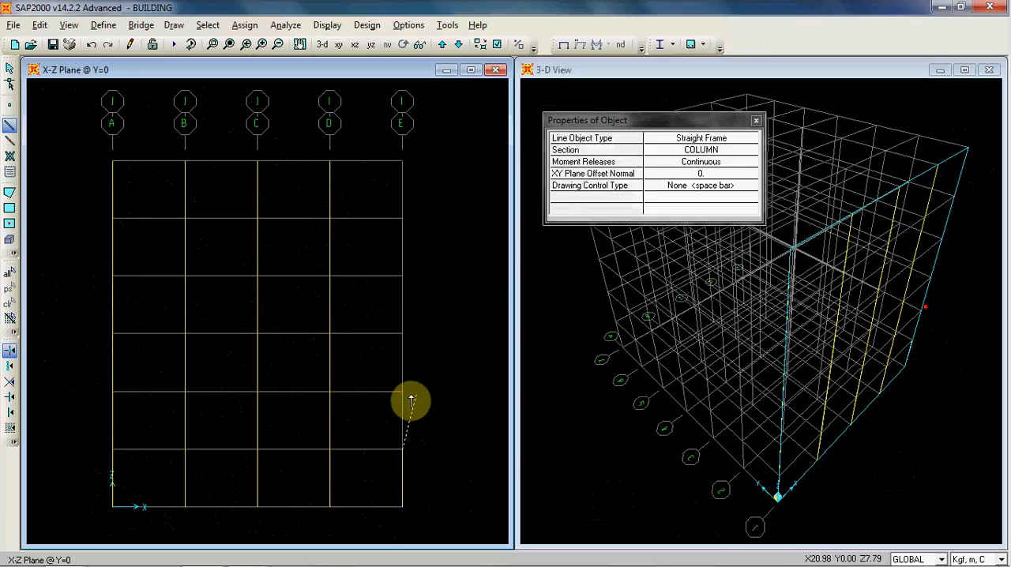
click(403, 391)
click(403, 334)
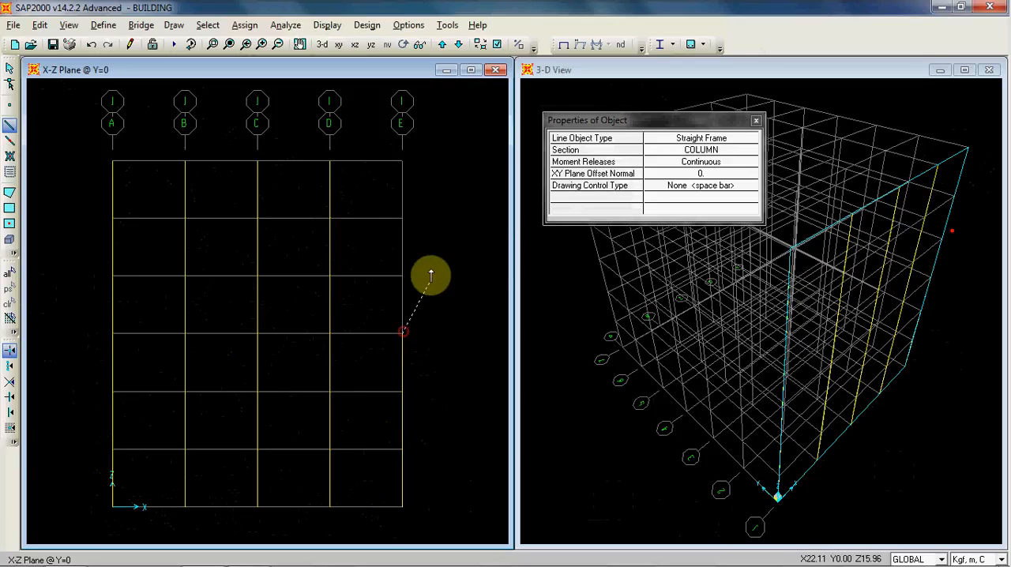
click(403, 276)
click(403, 218)
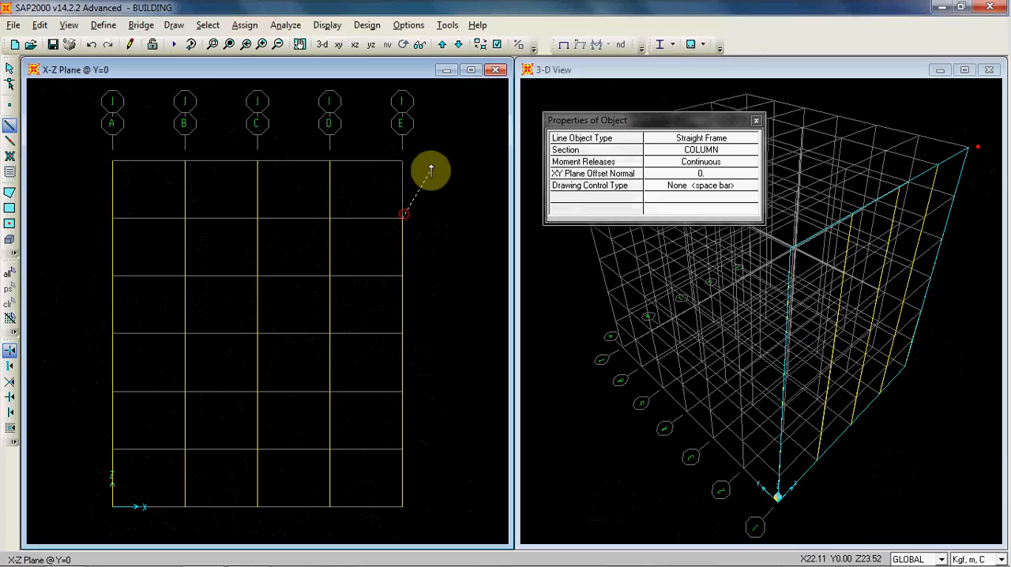
double_click(403, 161)
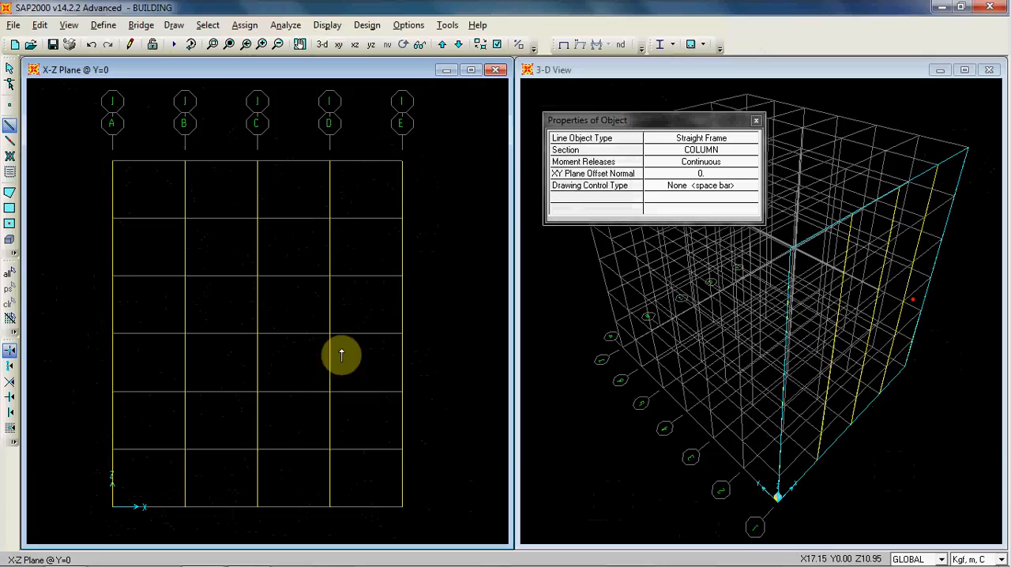
Step: Draw BEAM frame elements bay by bay at Z=4 m on the Y=0 plane, from grid line A to grid line E
click(747, 150)
click(749, 151)
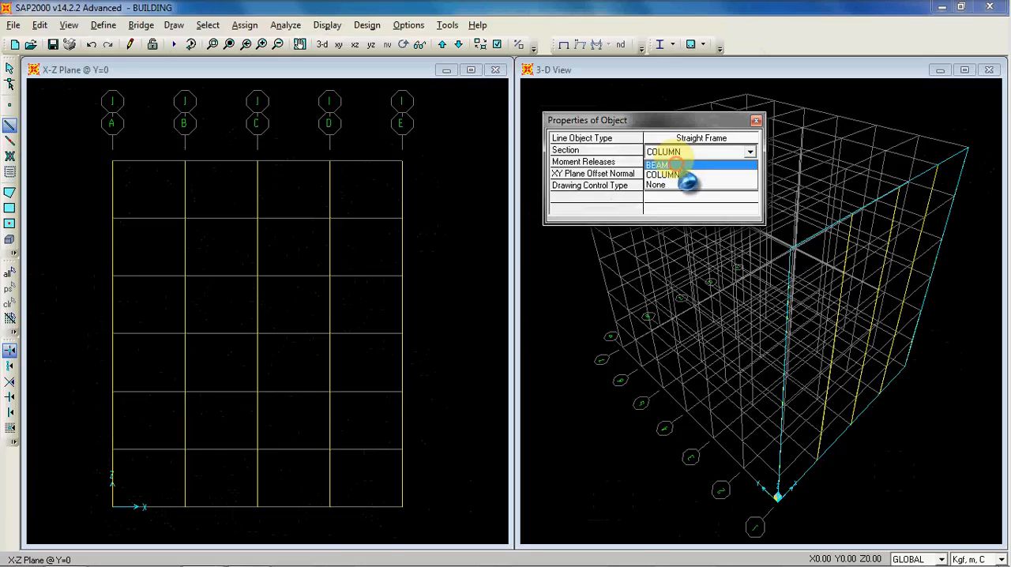
click(677, 165)
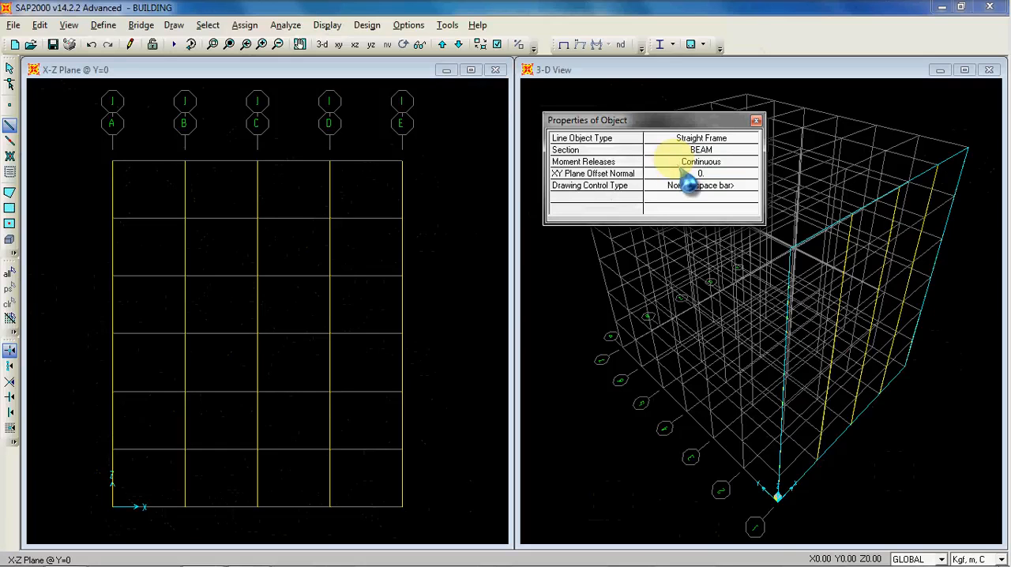
click(112, 450)
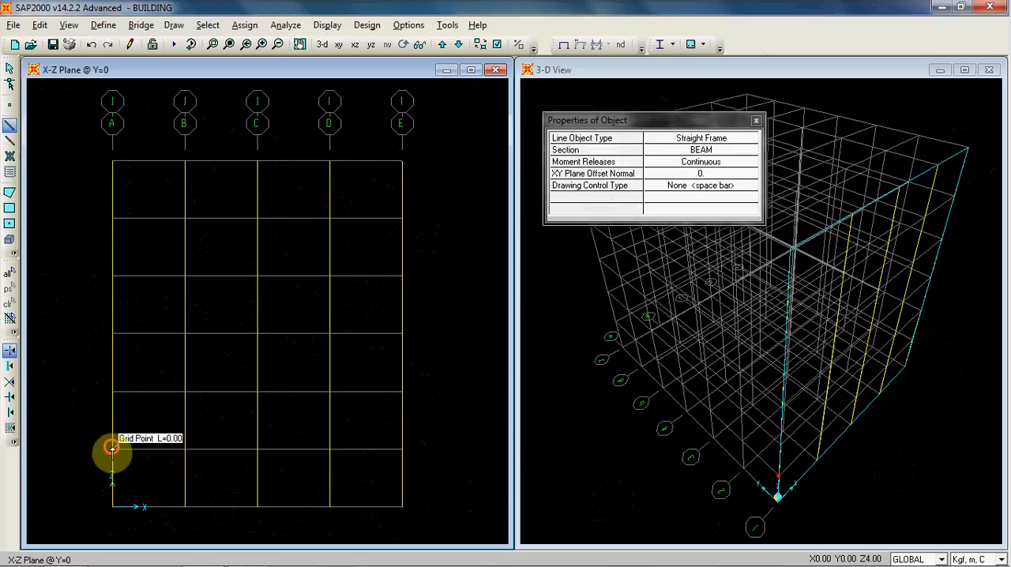
click(186, 450)
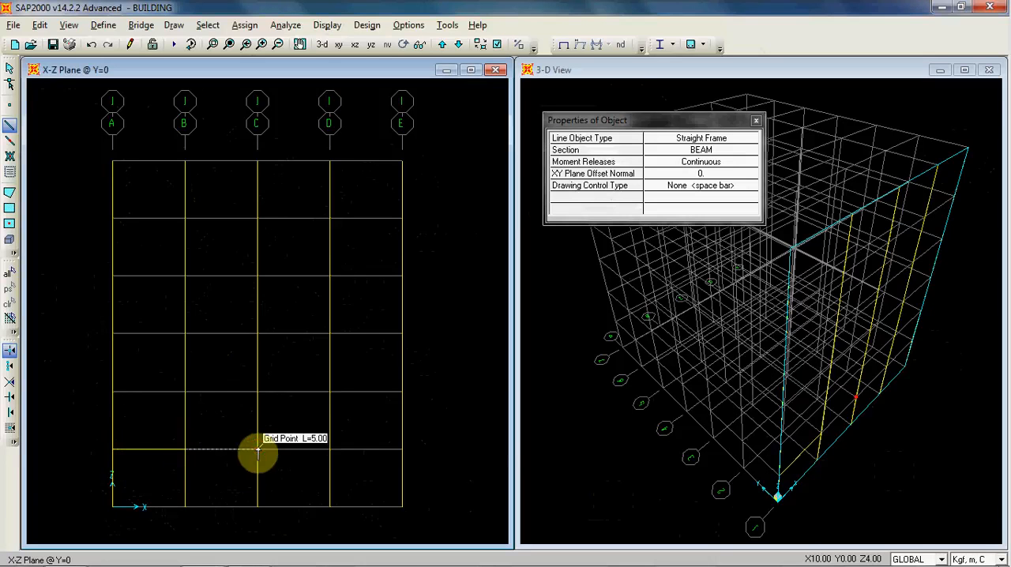
click(258, 450)
click(402, 450)
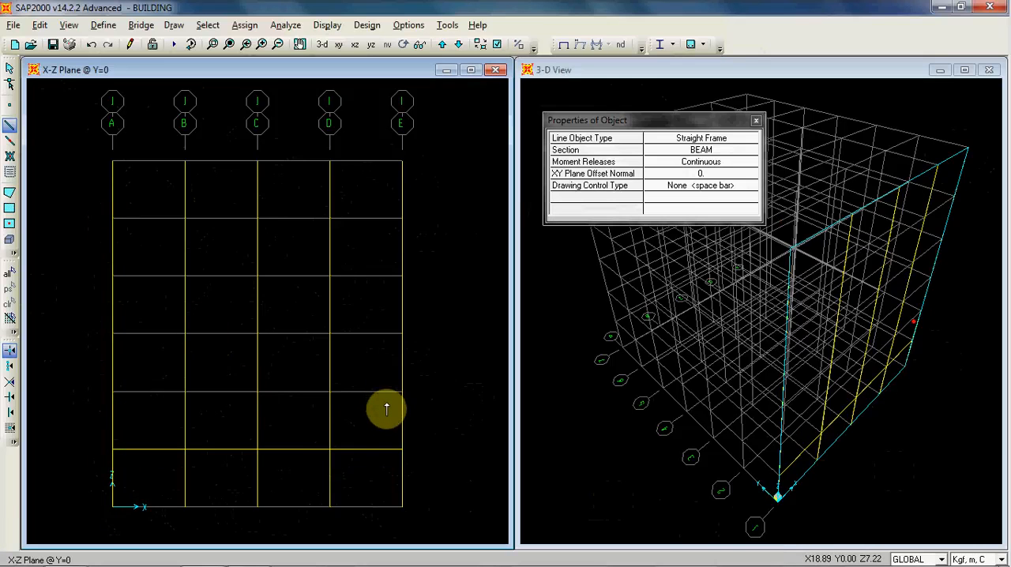
key(Escape)
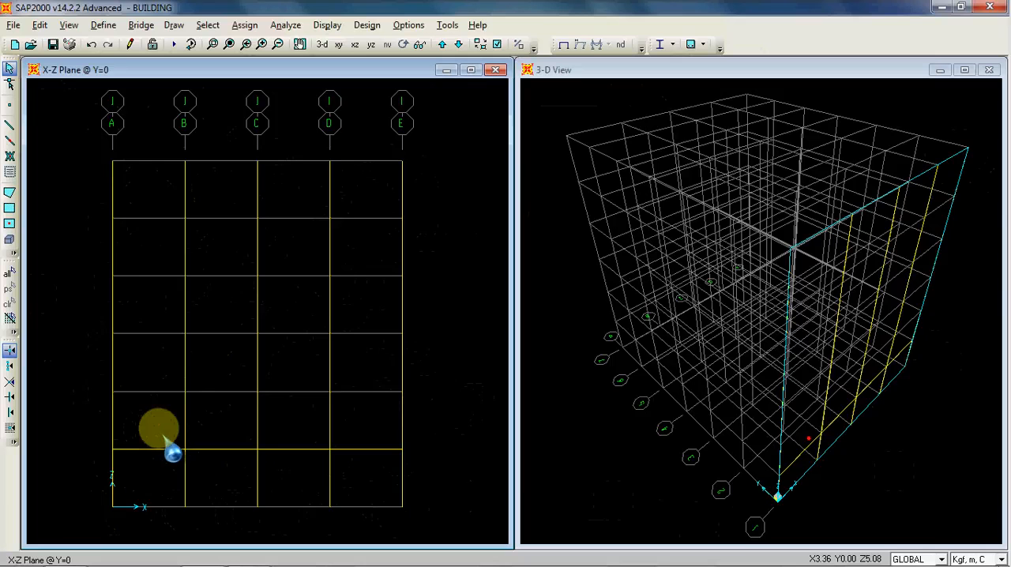
drag(172, 425, 156, 439)
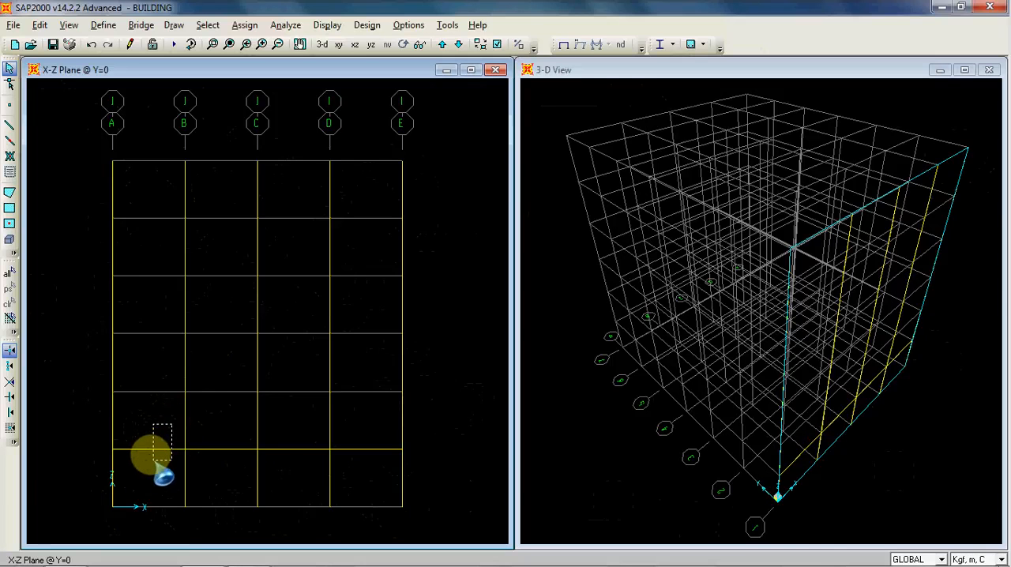
click(150, 450)
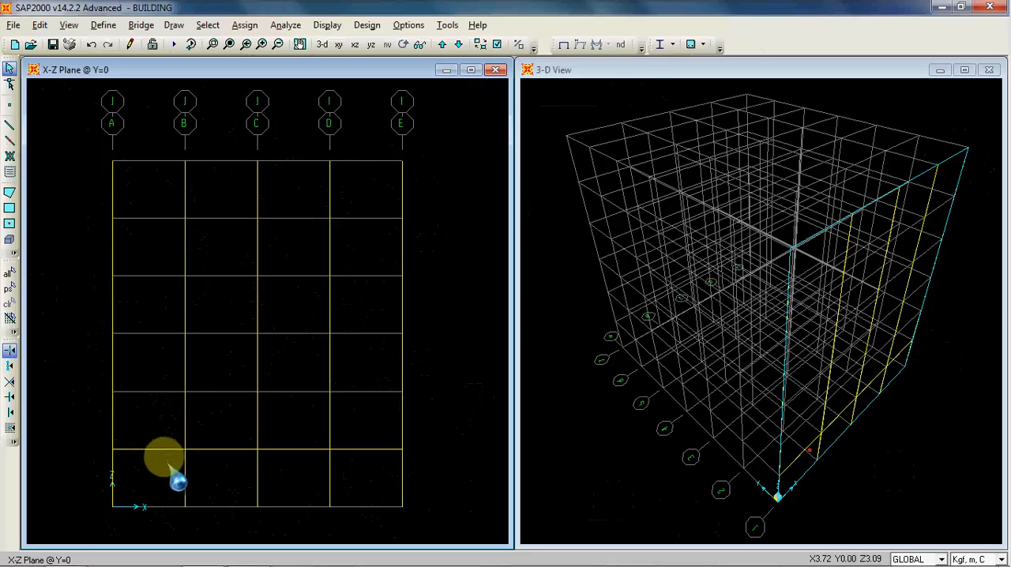
drag(98, 437, 198, 465)
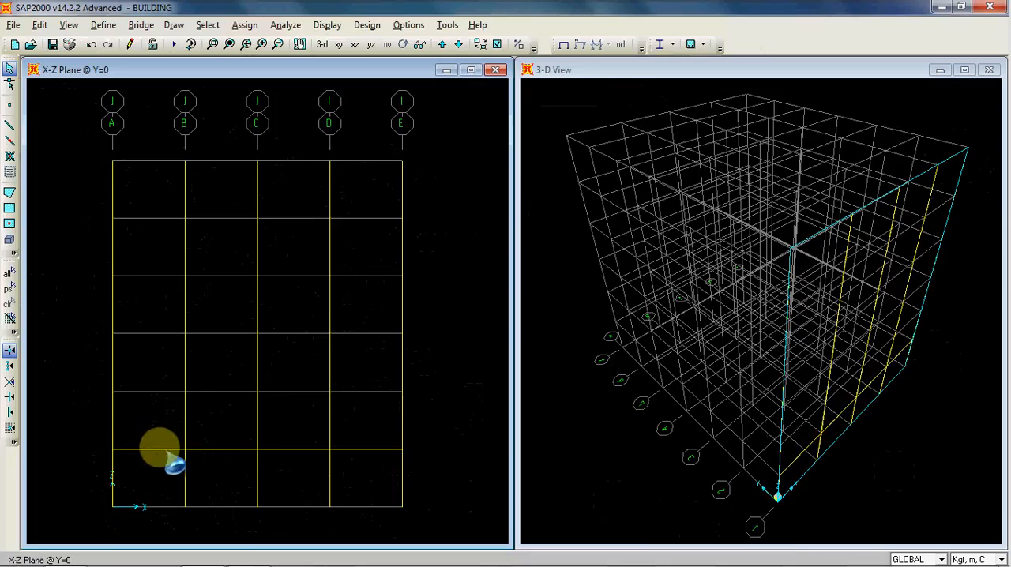
drag(158, 458, 159, 467)
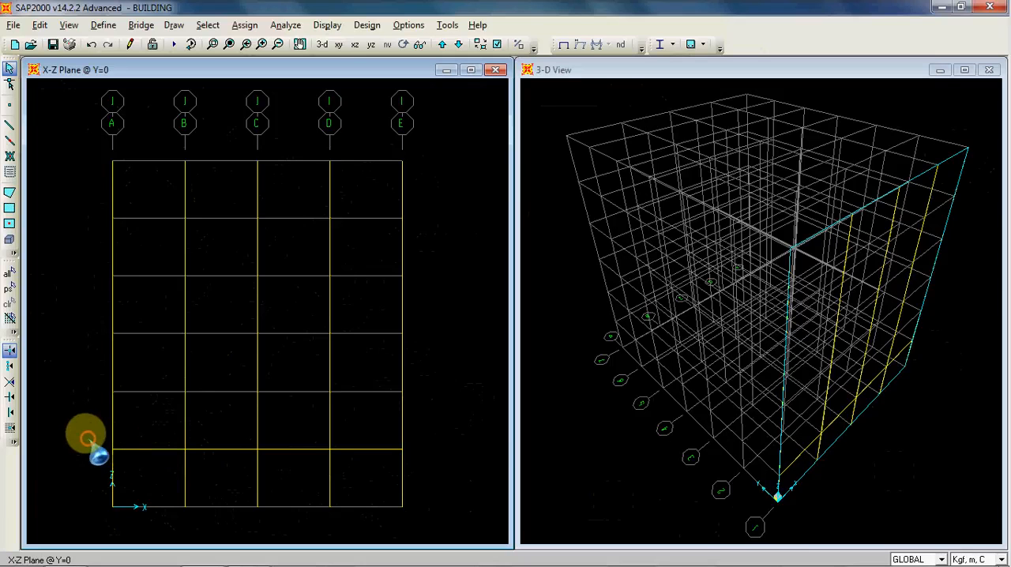
Step: Replicate the whole row of Z=4 m beams linearly with dz 4 and number 5
drag(114, 445, 425, 461)
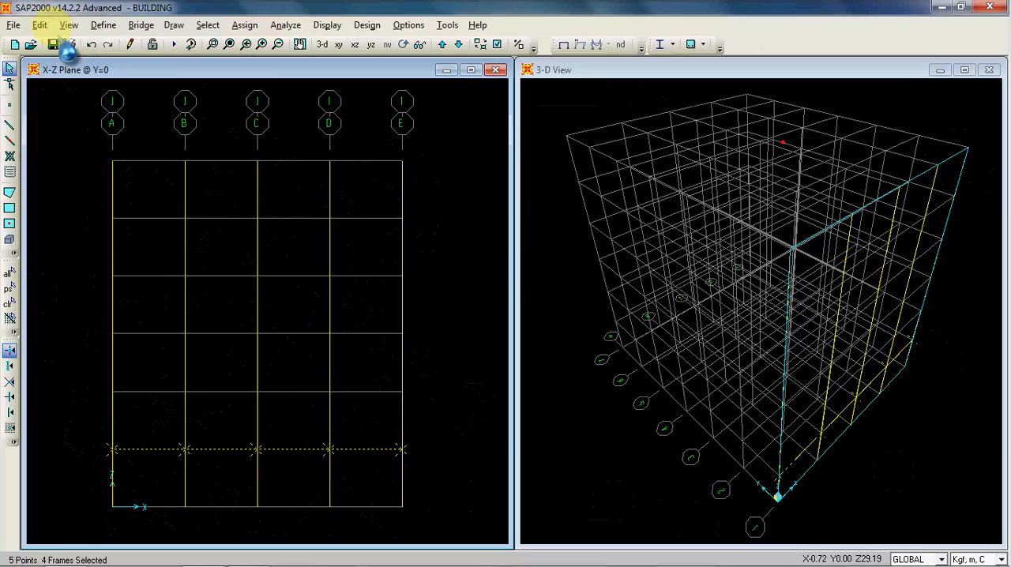
click(39, 25)
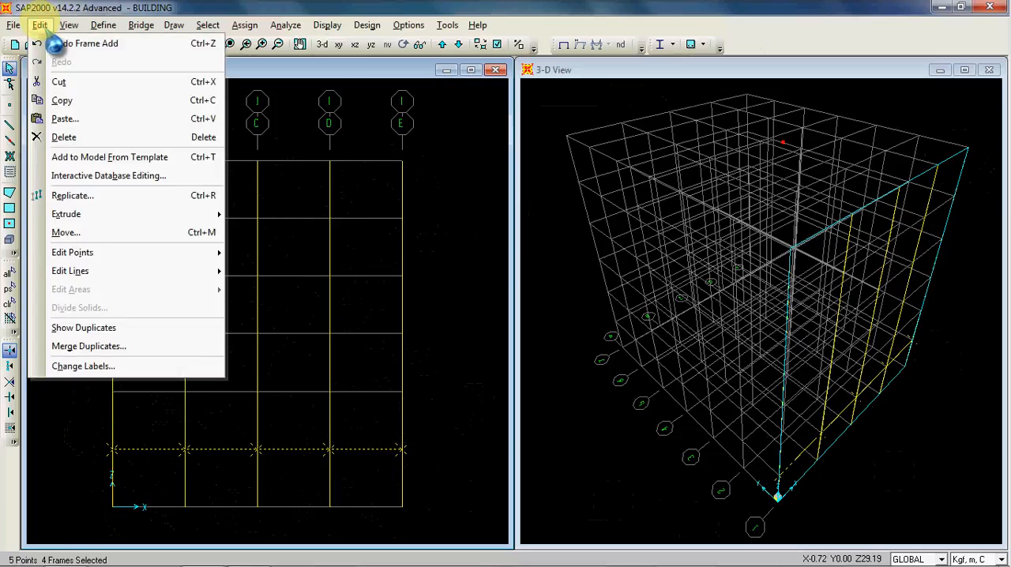
click(95, 195)
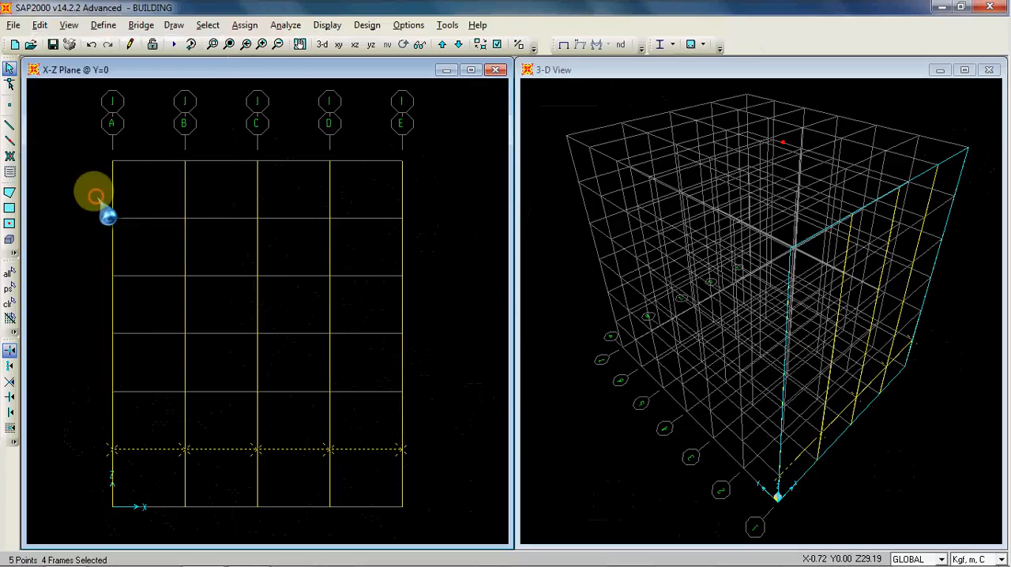
drag(453, 163, 561, 166)
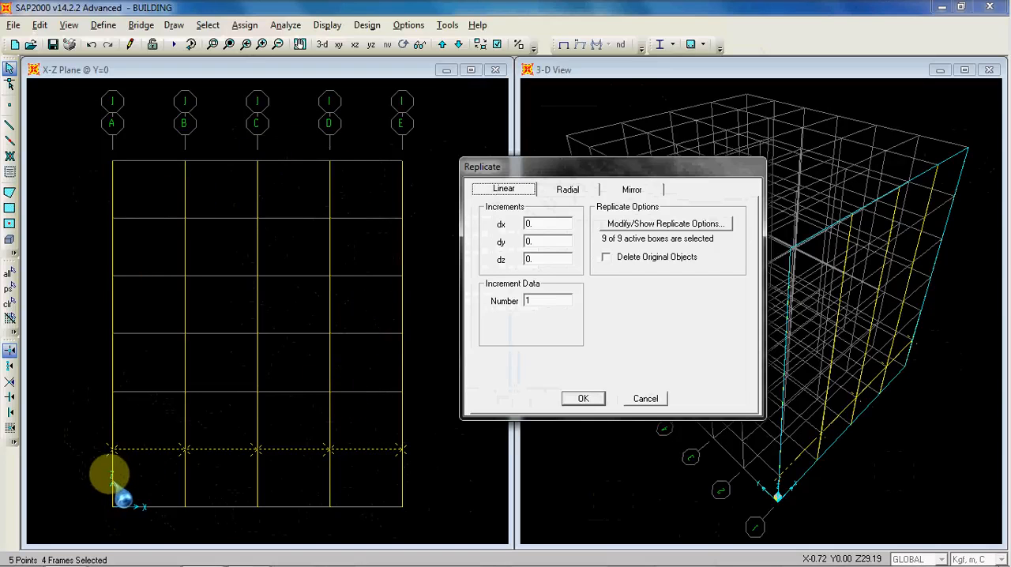
double_click(544, 257)
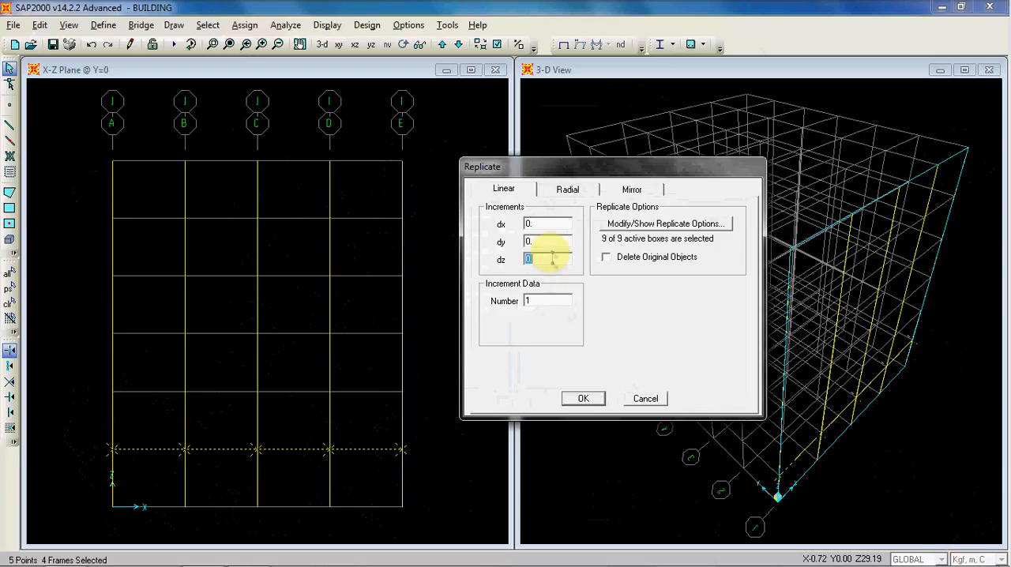
click(553, 301)
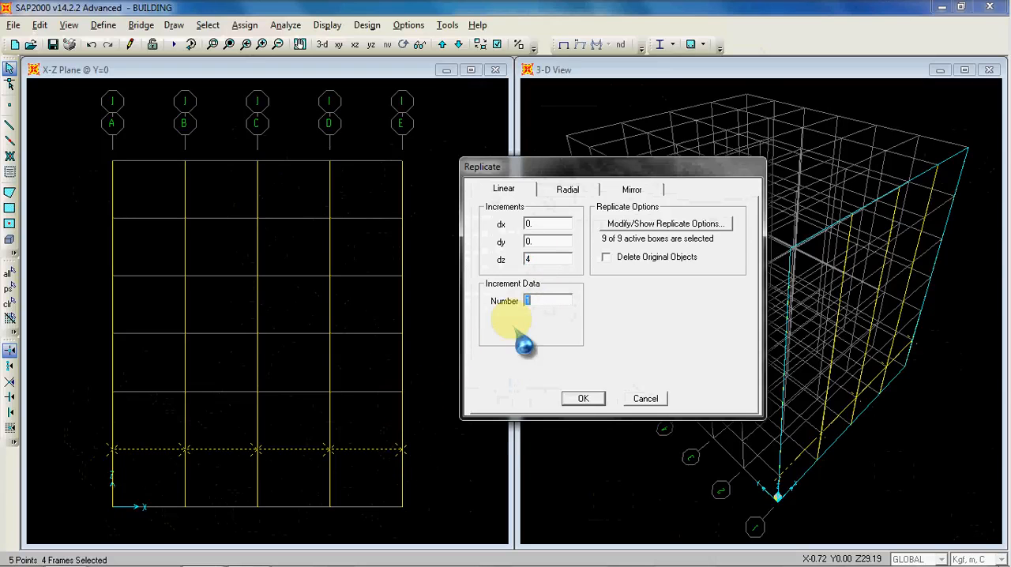
double_click(532, 301)
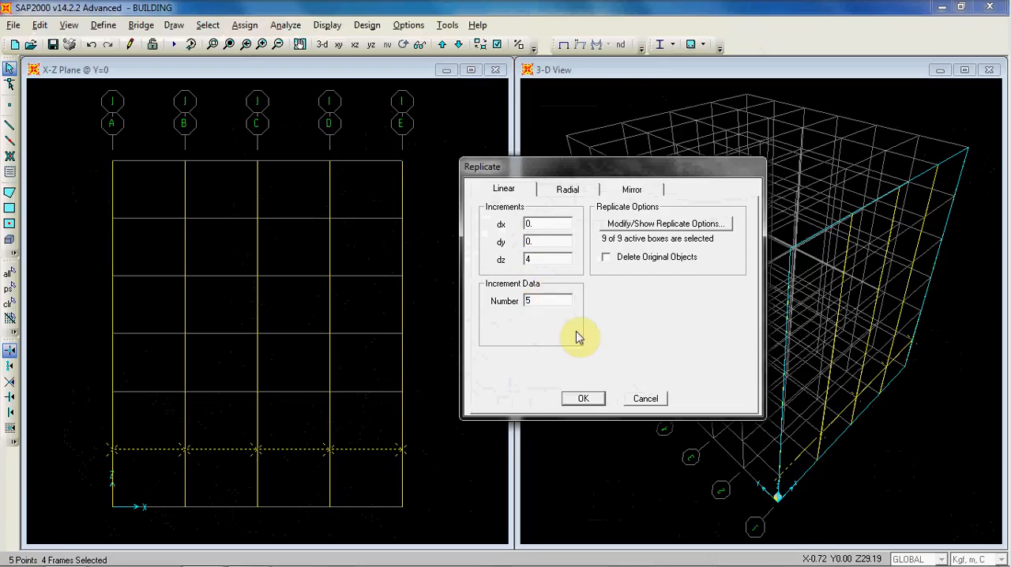
click(584, 401)
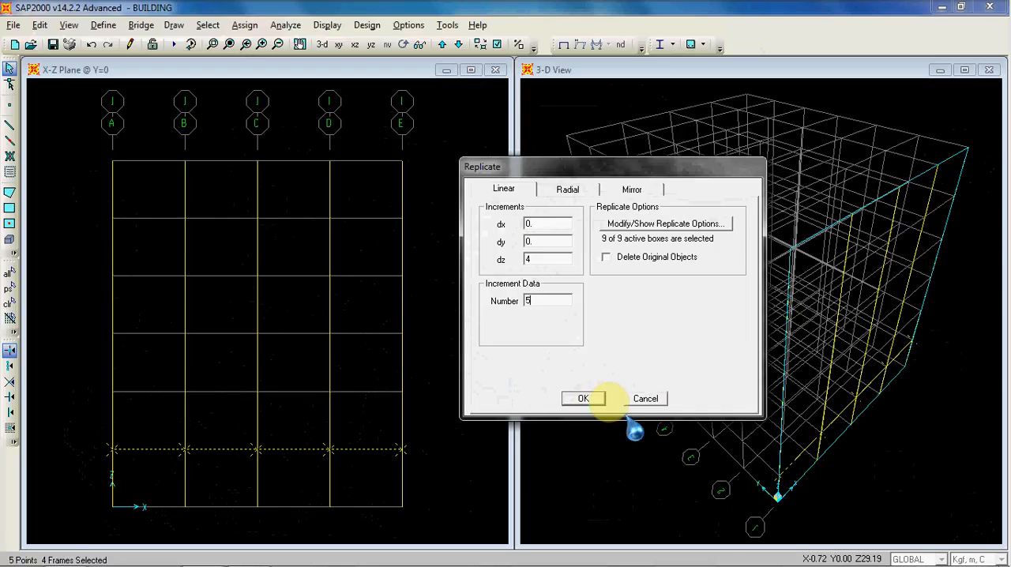
click(585, 398)
click(374, 138)
drag(349, 293, 347, 307)
key(ctrl+q)
drag(377, 142, 353, 388)
key(ctrl+q)
drag(373, 141, 360, 462)
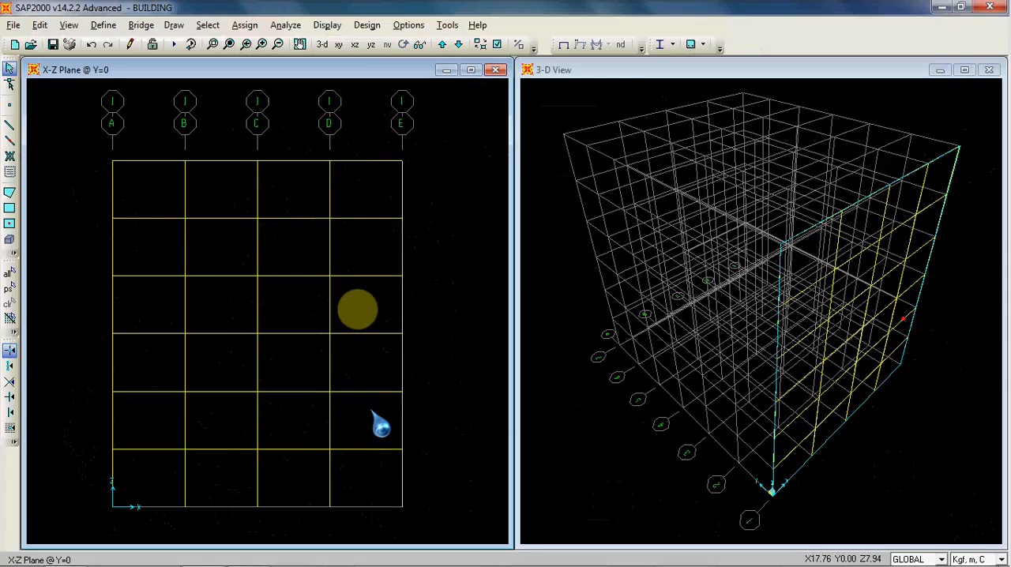
drag(386, 139, 358, 461)
key(ctrl+q)
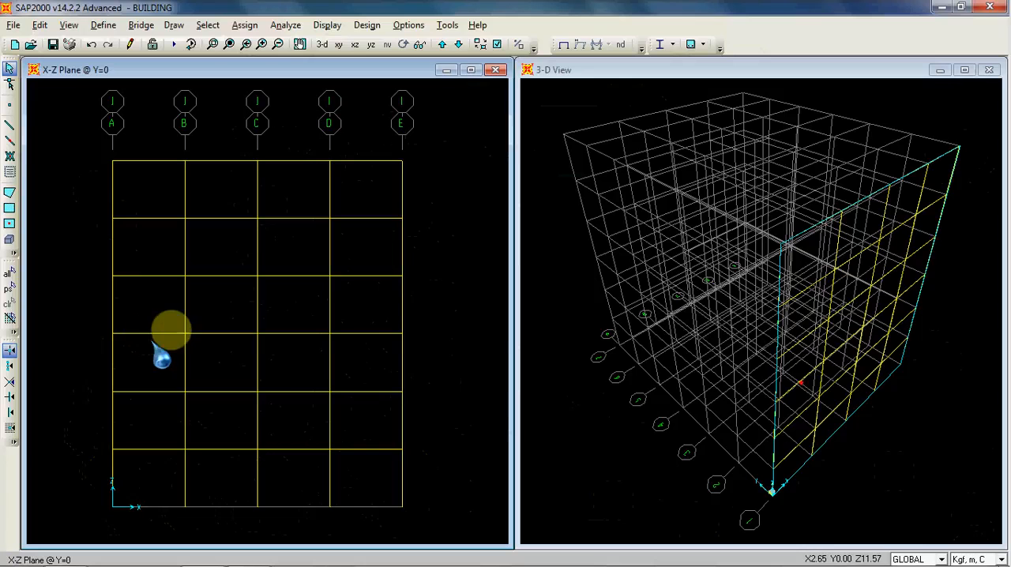
click(460, 184)
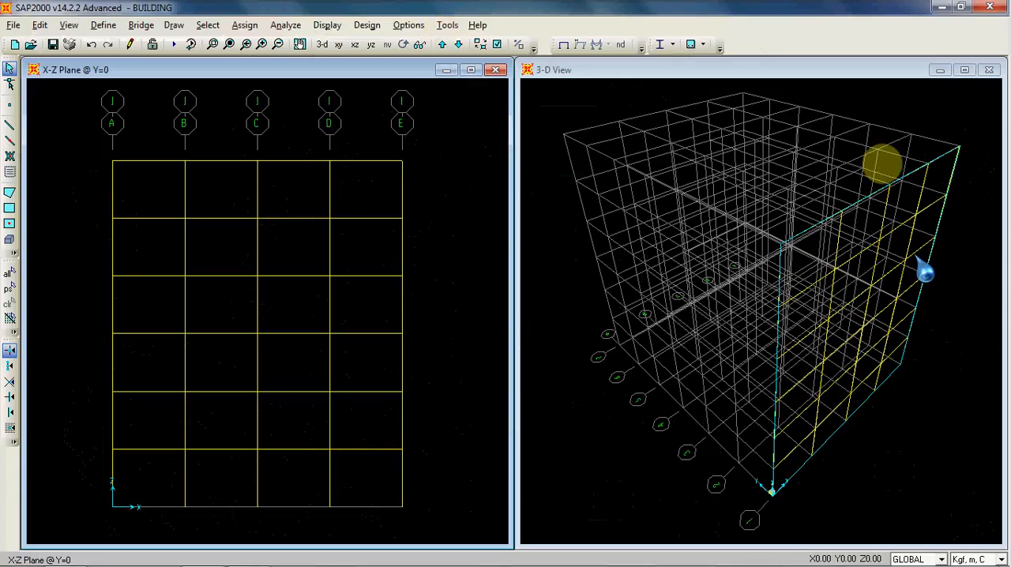
Step: Step through the parallel X-Z elevations to check for frame elements, and return to the Y=0 plane
click(442, 44)
middle_drag(339, 262, 342, 233)
scroll(340, 196, down, 3)
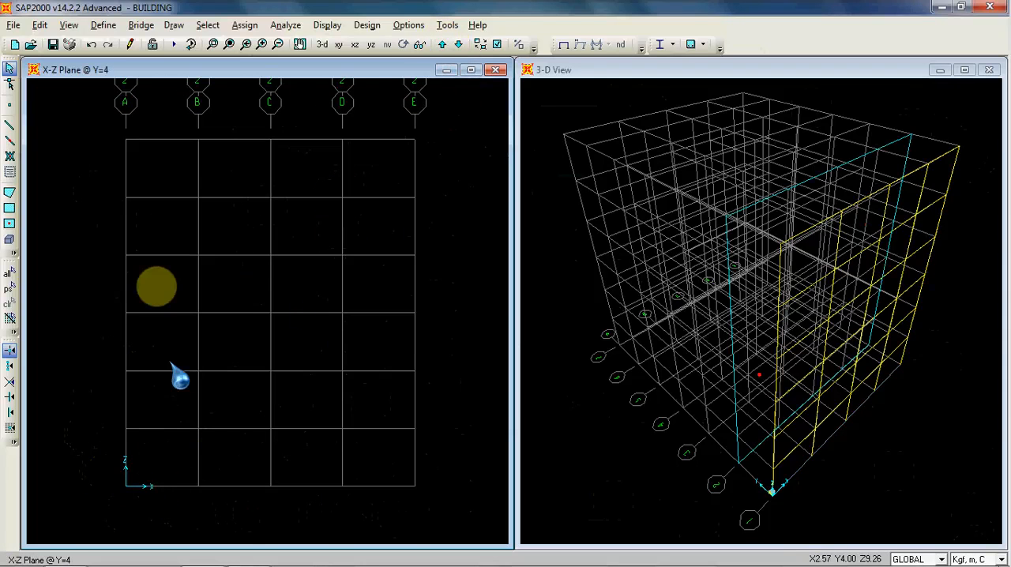
click(442, 44)
click(442, 44)
click(442, 44)
click(442, 44)
click(443, 44)
click(443, 44)
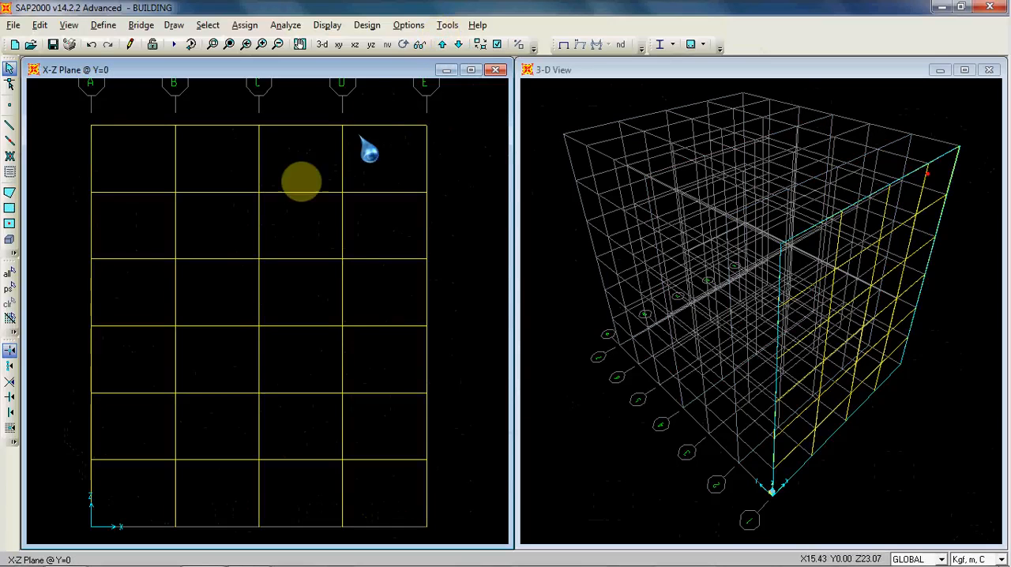
Step: Replicate all columns and beams of the Y=0 frame linearly with dy 4, dz 0 and number 6
scroll(296, 184, down, 2)
scroll(306, 200, down, 1)
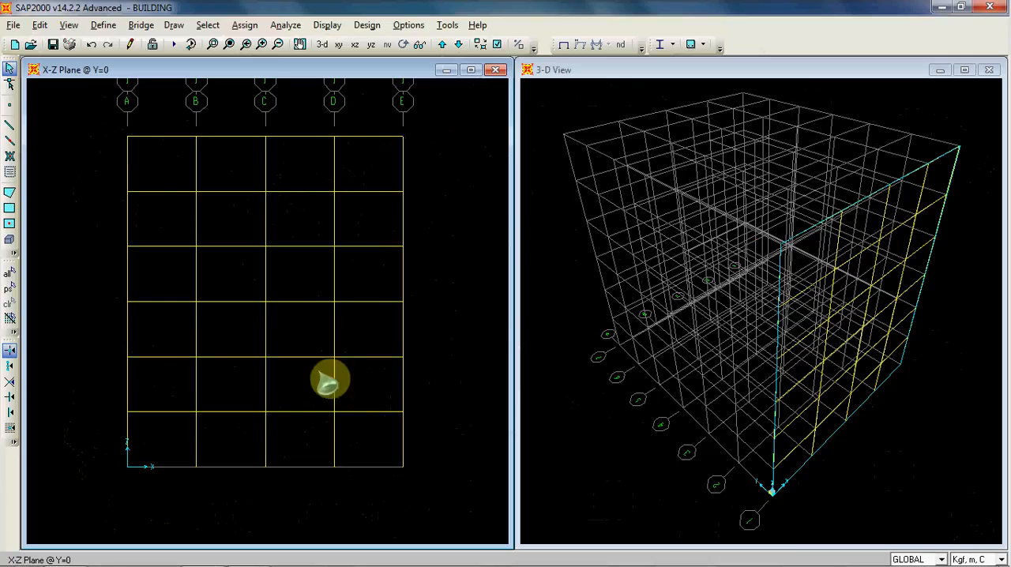
drag(425, 472, 436, 484)
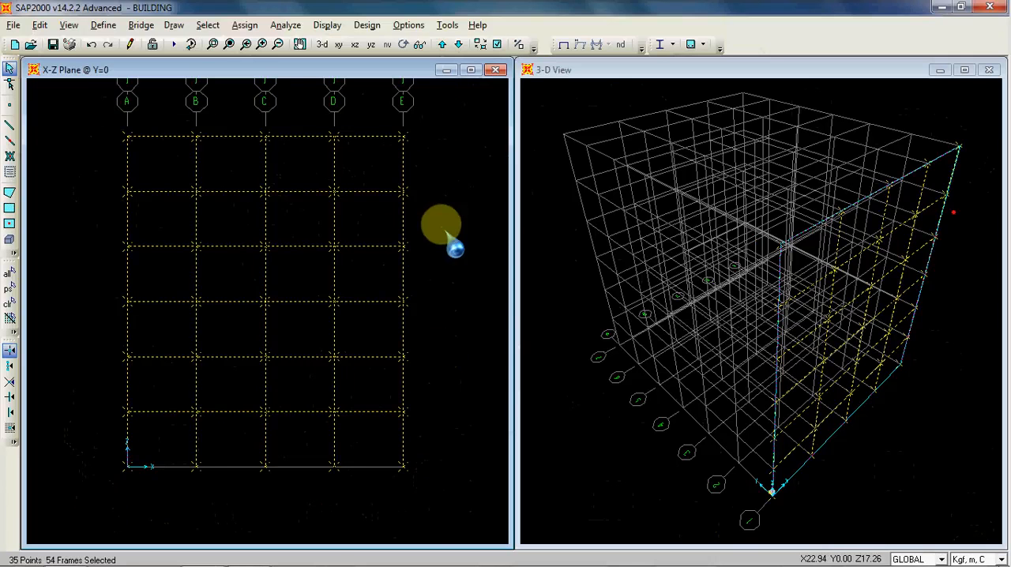
click(39, 25)
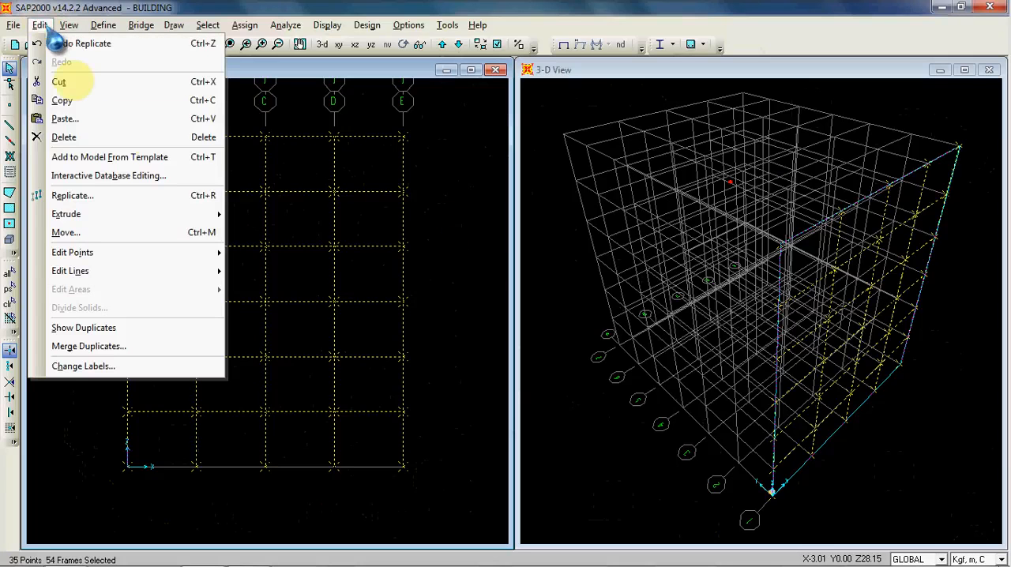
click(163, 196)
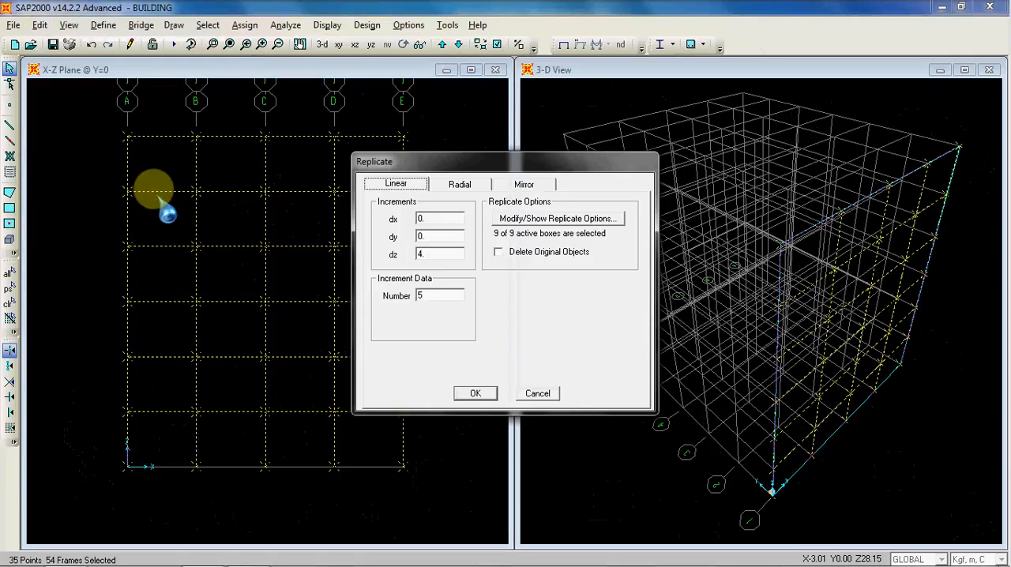
drag(606, 167, 414, 175)
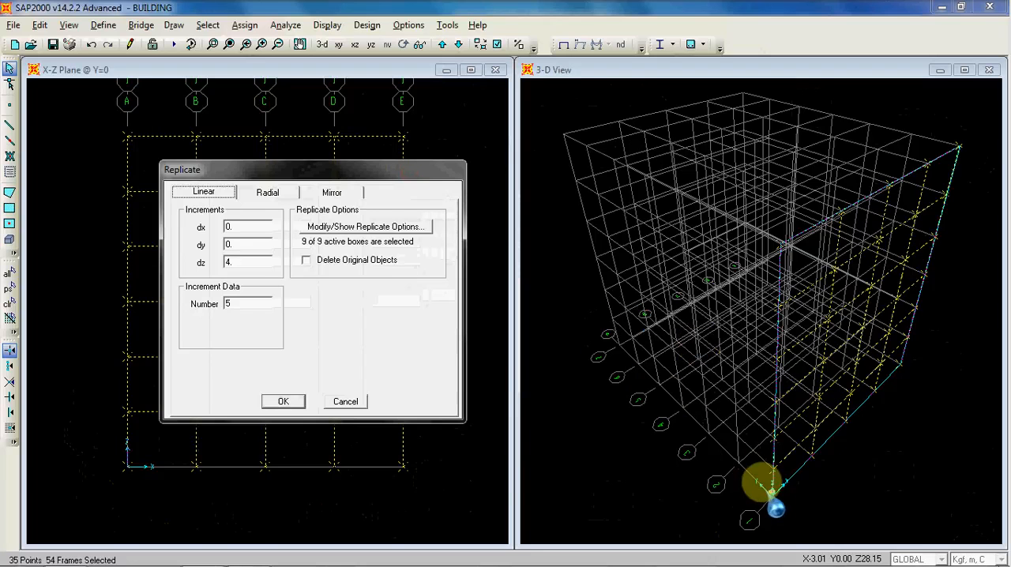
click(247, 264)
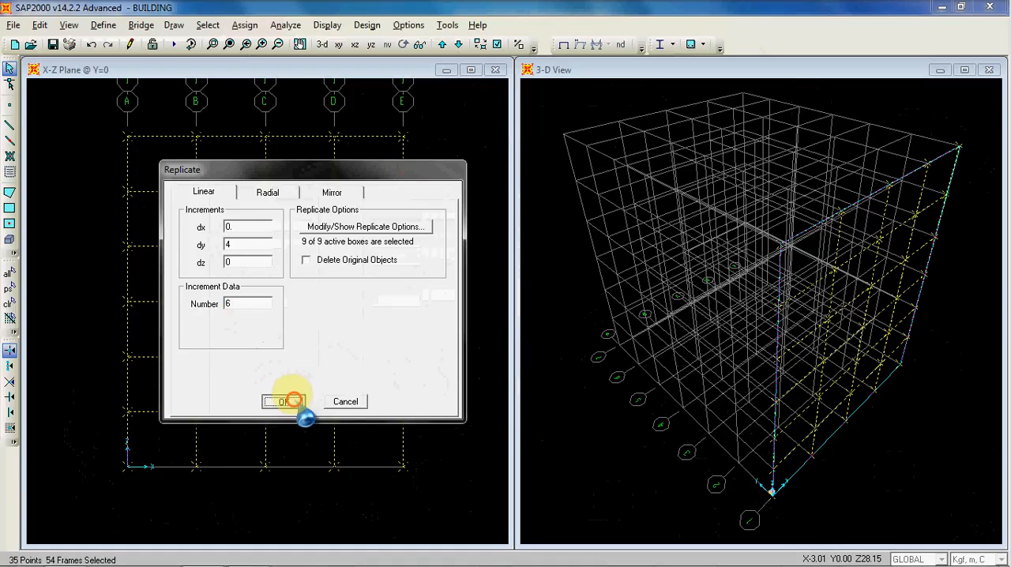
click(285, 402)
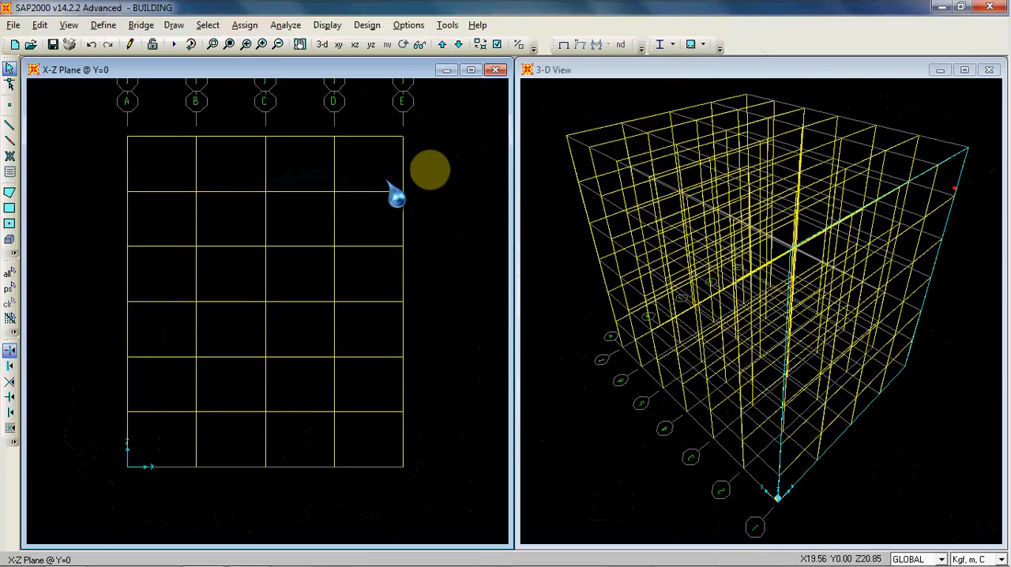
Step: Examine the replicated frames on each X-Z elevation from Y=4 up to Y=24
click(442, 44)
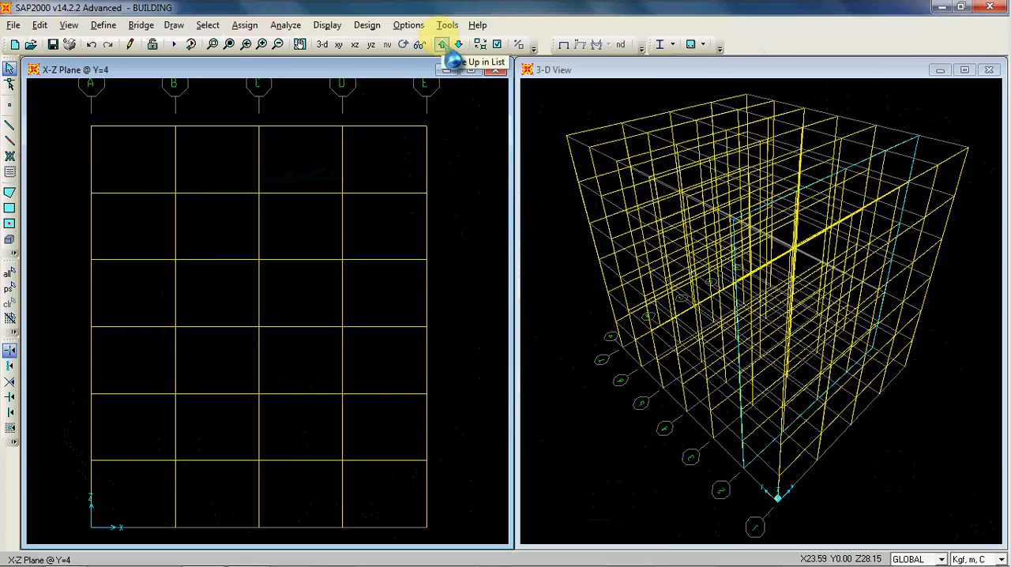
click(441, 44)
click(441, 45)
click(442, 44)
click(442, 44)
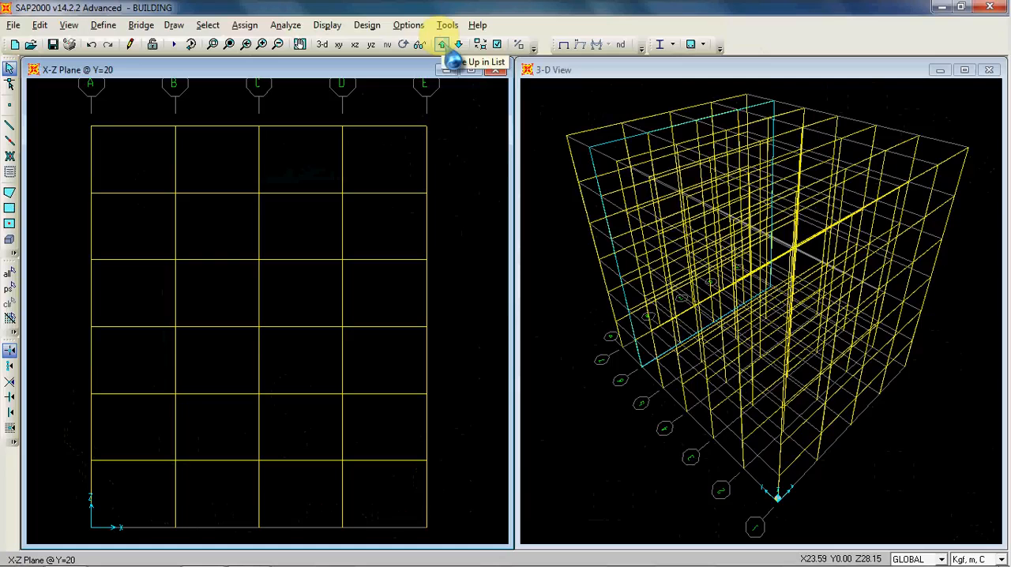
click(442, 45)
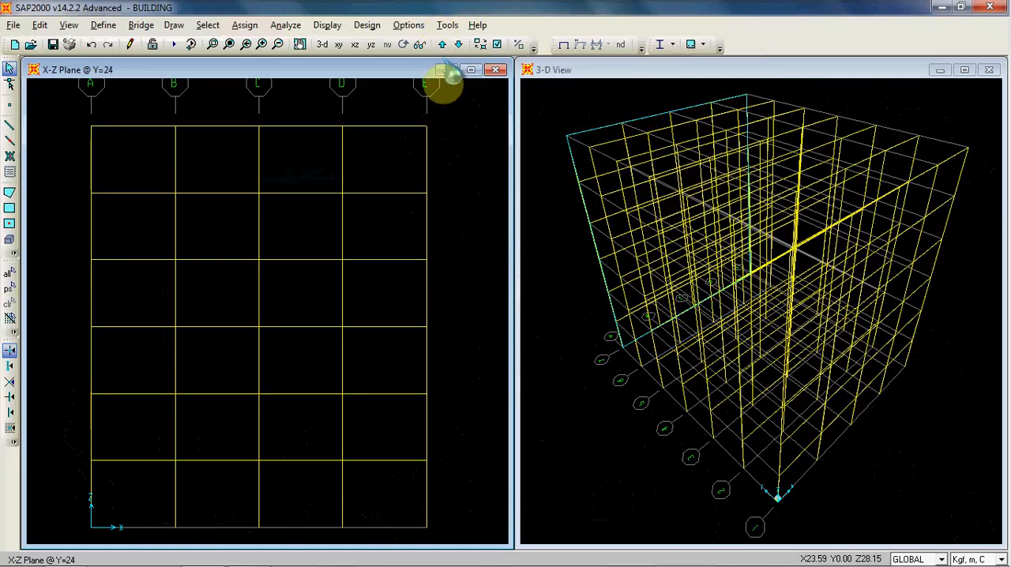
Step: Rotate the 3-D view to inspect the replicated frames from different angles, and restore the default 3-D view
click(598, 84)
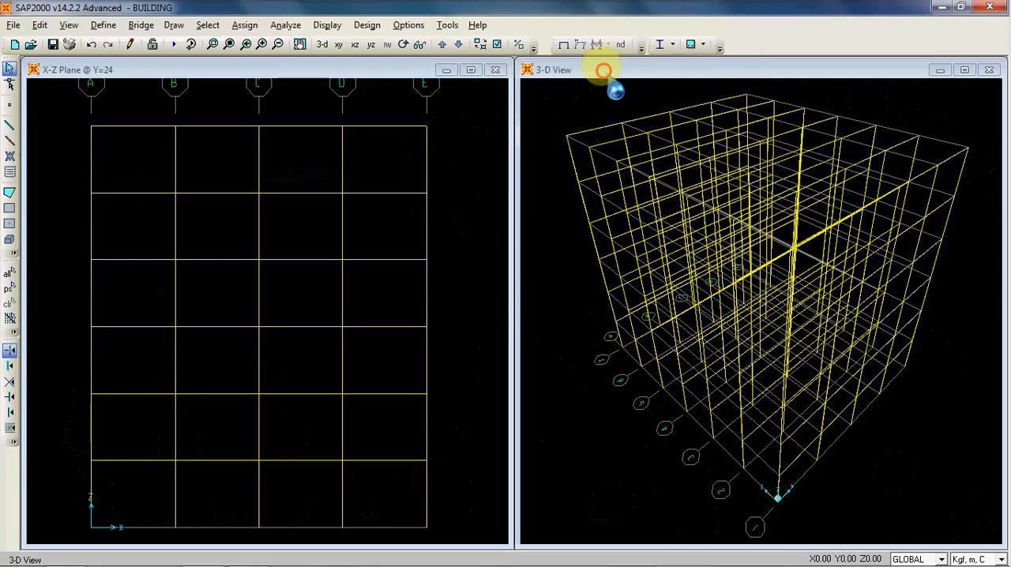
click(404, 45)
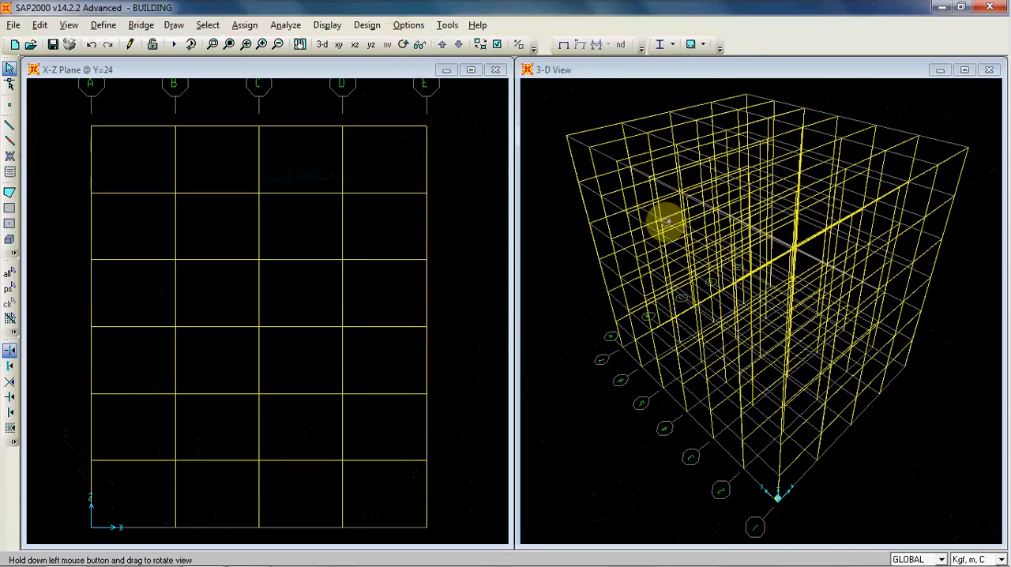
drag(717, 239, 854, 233)
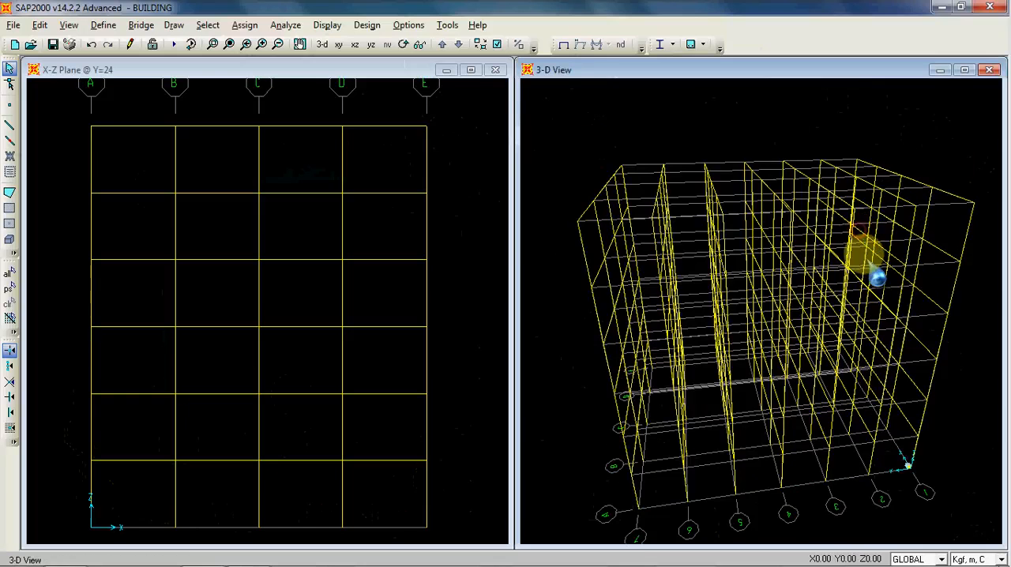
click(404, 44)
drag(761, 186, 699, 265)
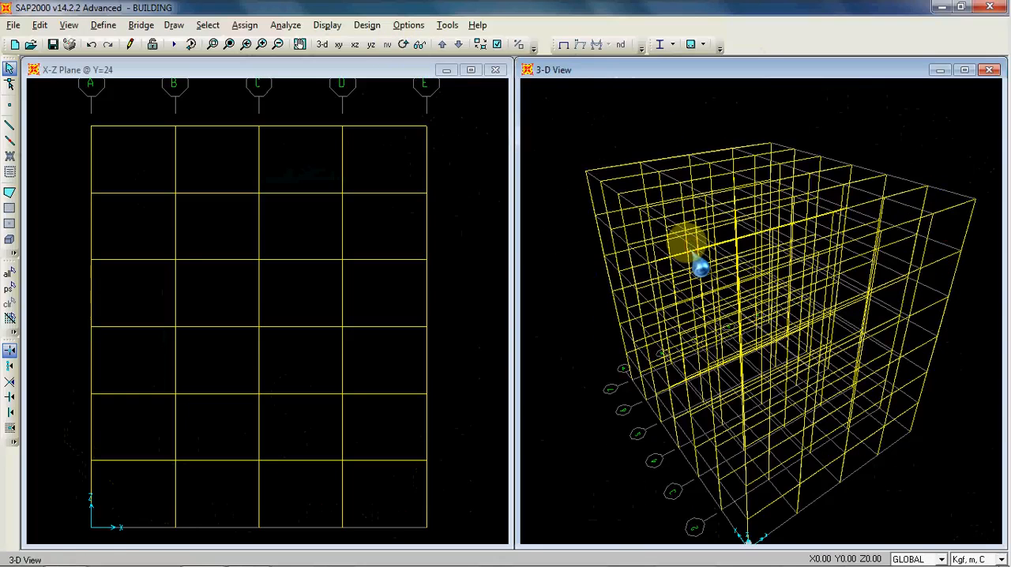
click(321, 44)
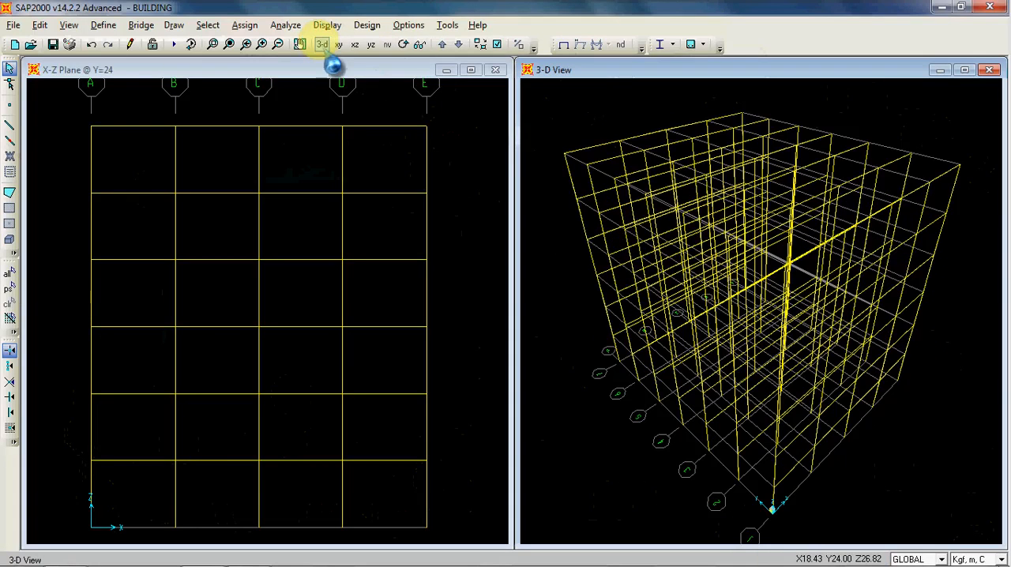
drag(591, 294, 602, 319)
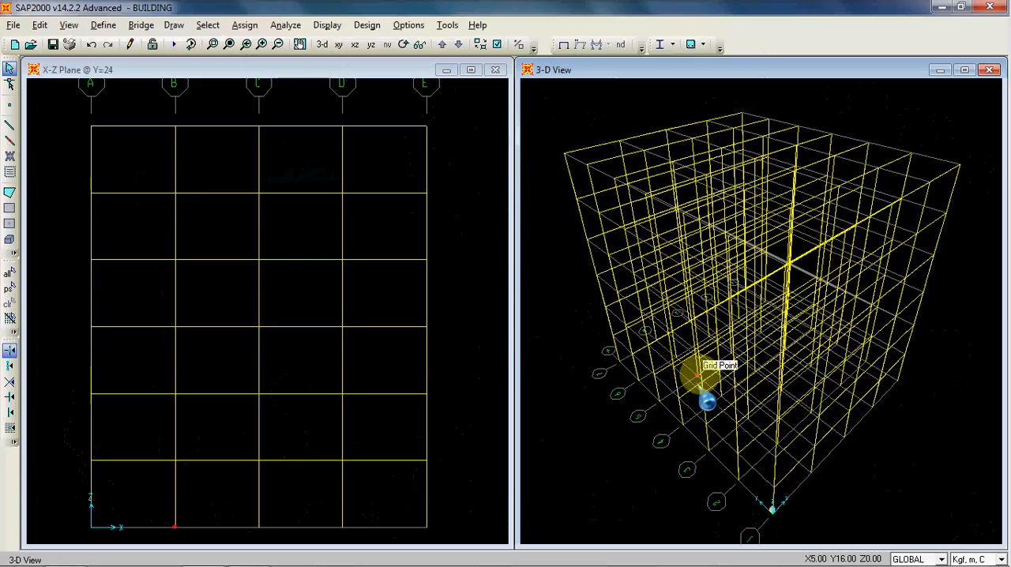
Step: Step through the parallel X-Z elevations to check the columns and beams on each one, ending on the Y=0 plane
click(467, 219)
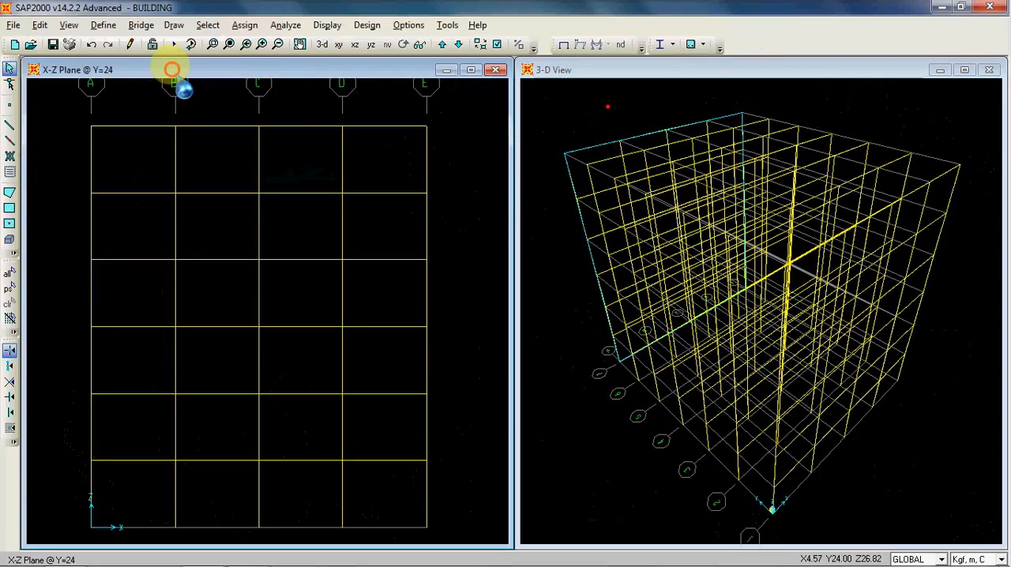
scroll(223, 111, down, 1)
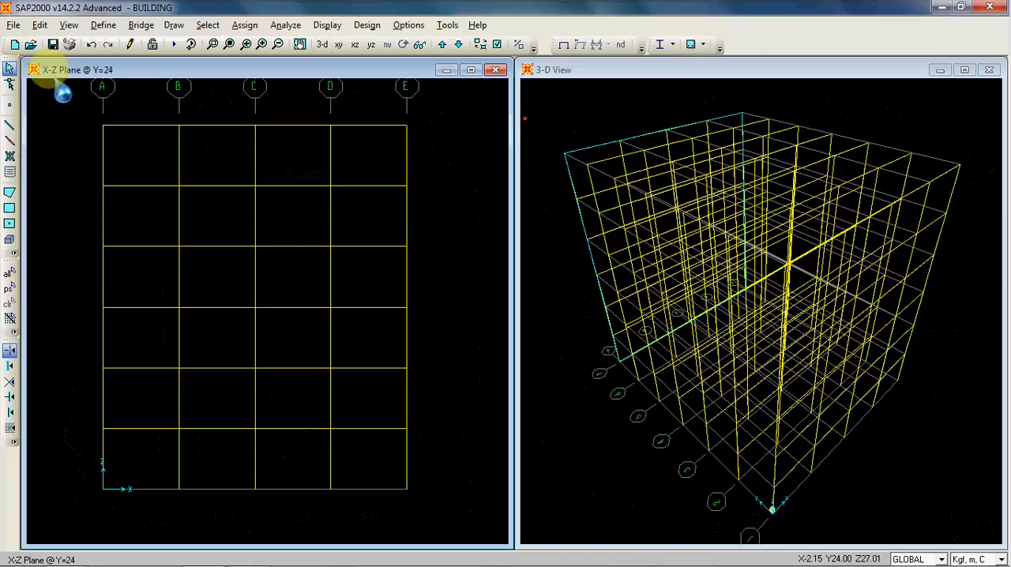
click(444, 44)
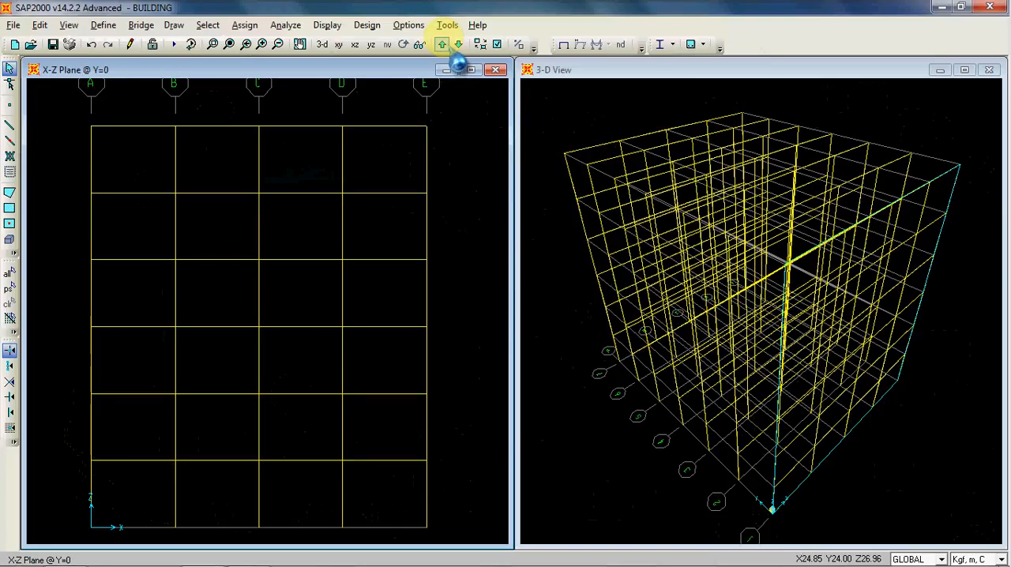
click(446, 44)
click(445, 45)
click(445, 44)
click(445, 45)
click(445, 44)
click(444, 45)
click(444, 45)
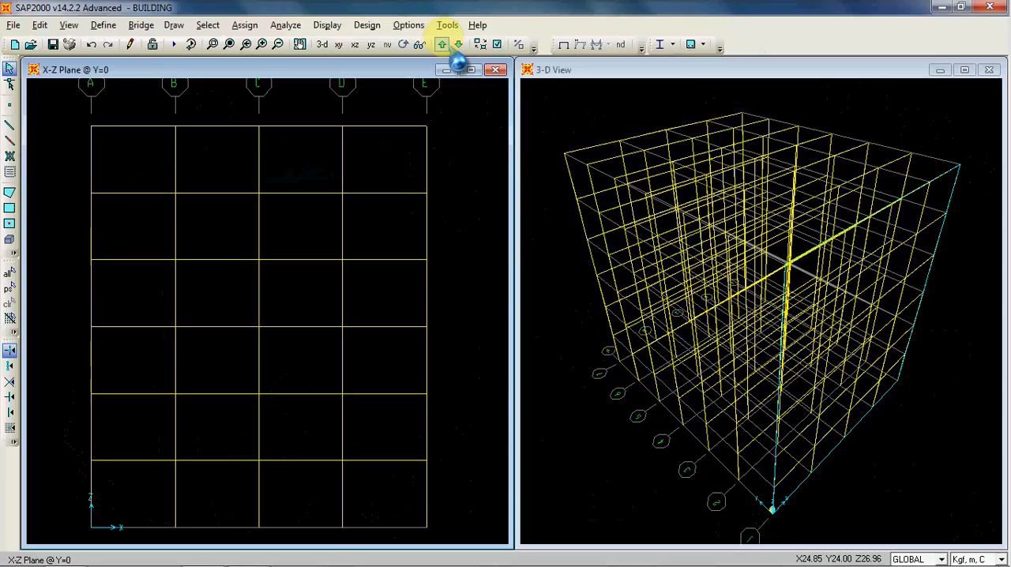
Step: Display the Y-Z plane at X=0 and draw straight BEAM frame elements bay by bay along Z=4 m, from Y=0 to Y=24
click(370, 44)
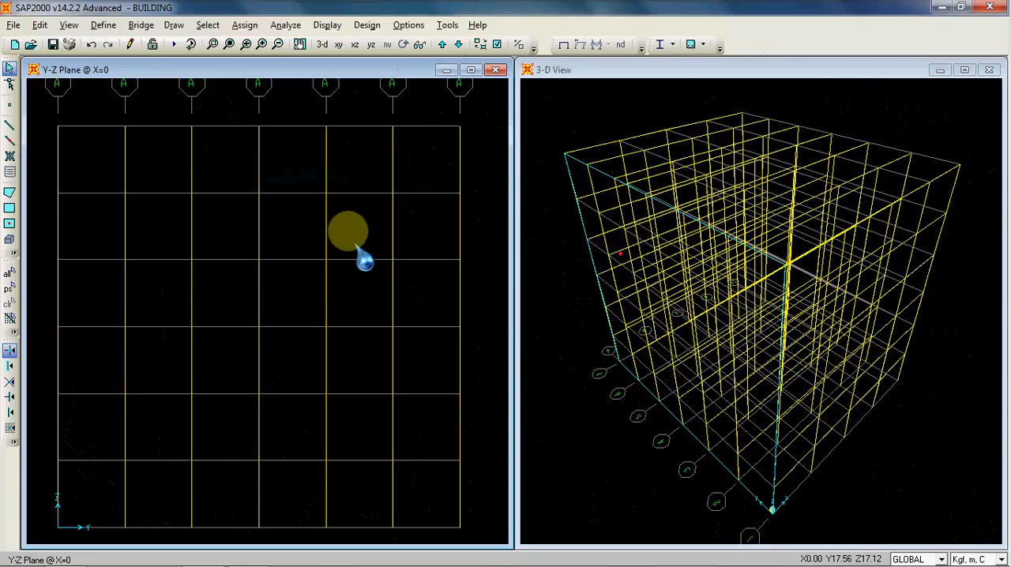
scroll(364, 210, down, 3)
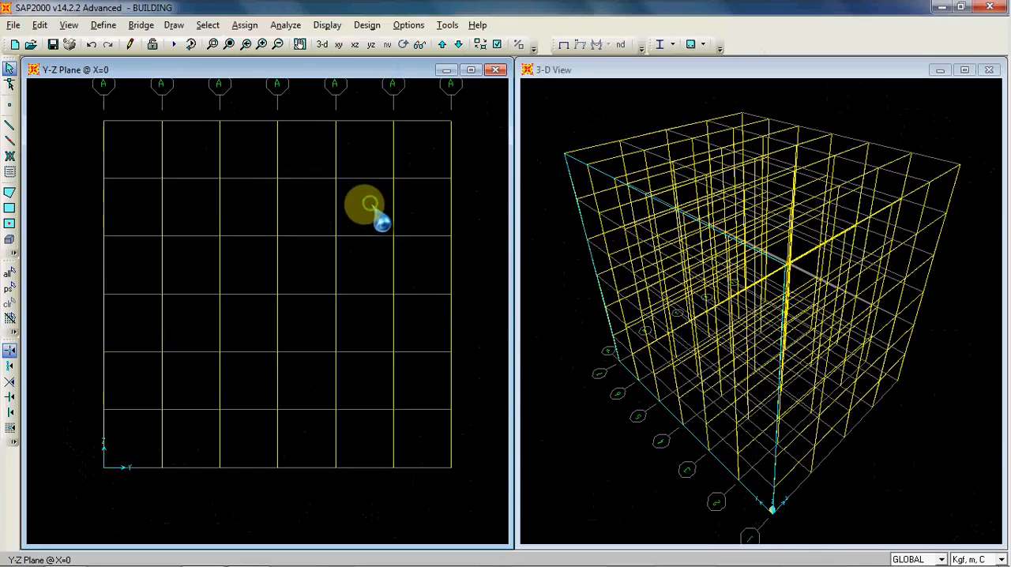
scroll(372, 211, down, 1)
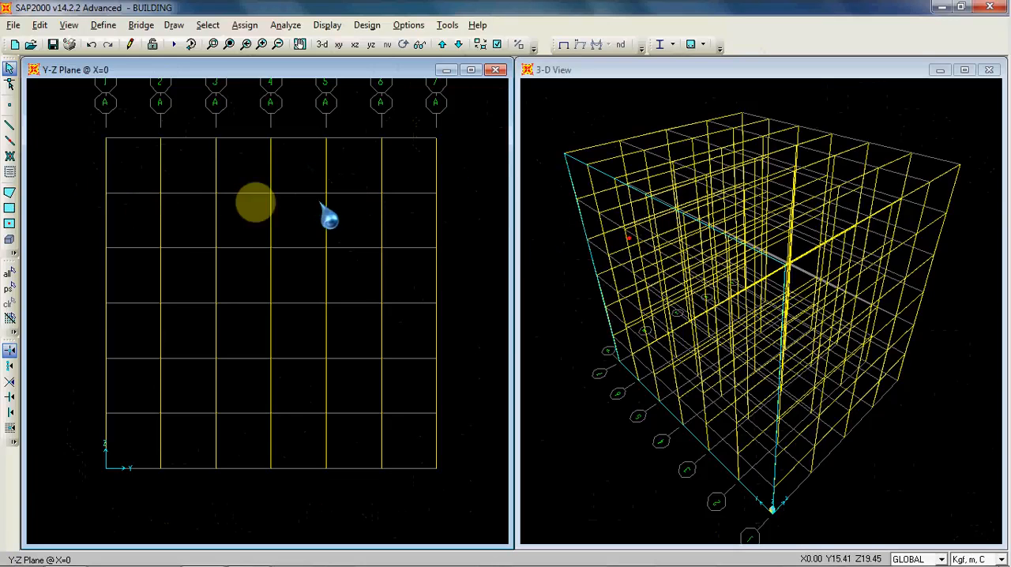
click(9, 126)
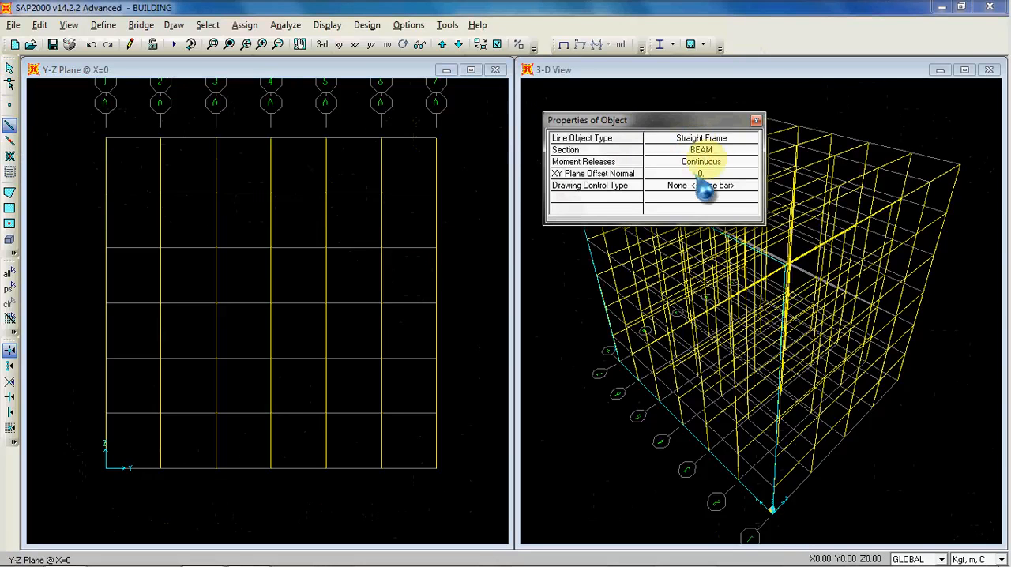
click(747, 152)
click(750, 152)
click(711, 163)
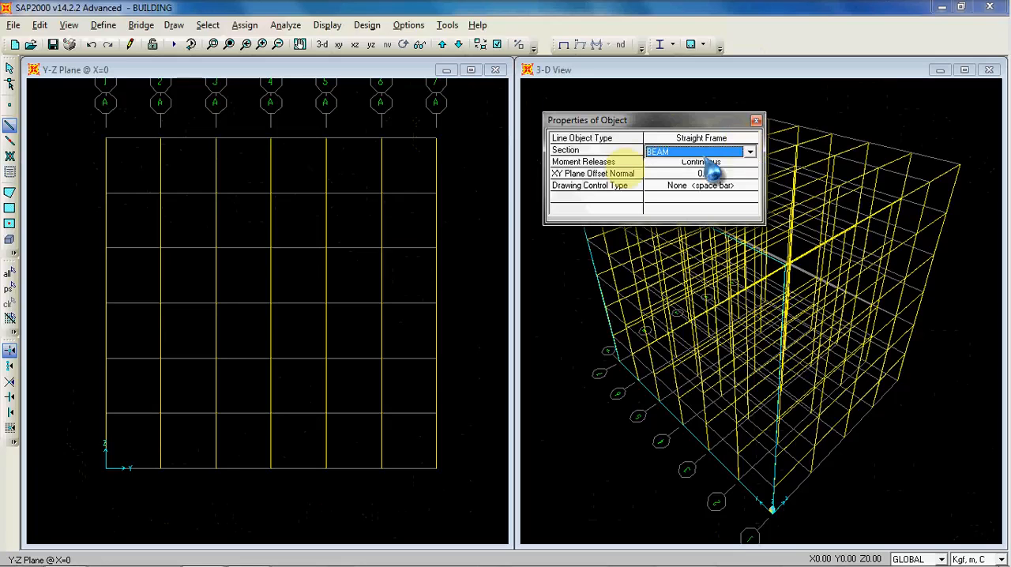
click(105, 413)
click(160, 413)
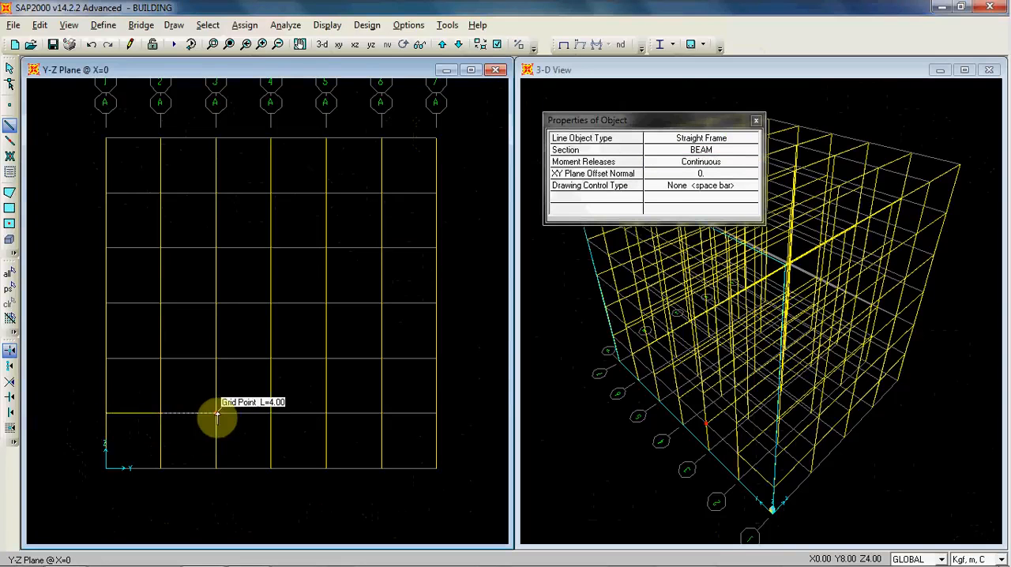
click(271, 413)
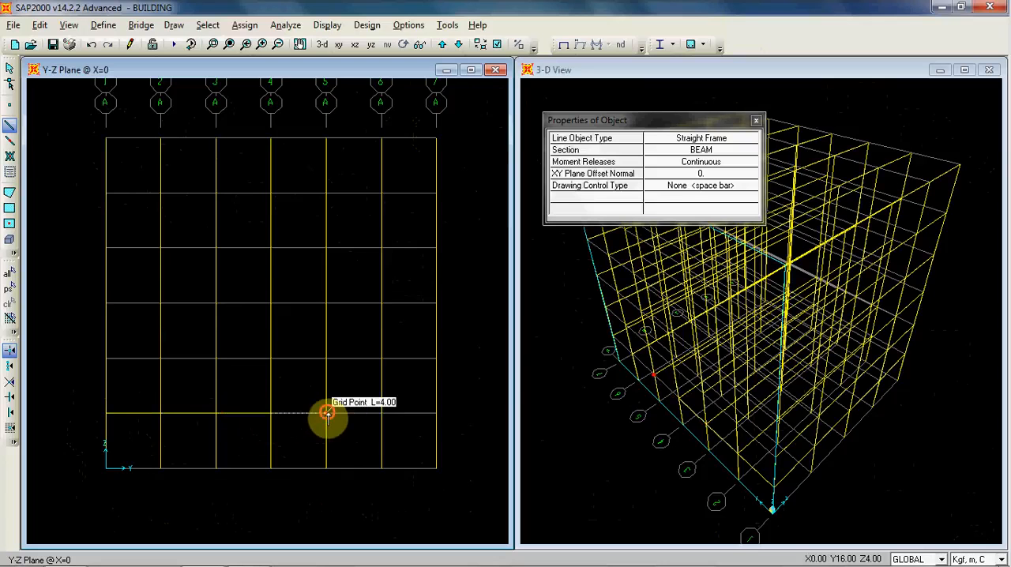
click(326, 413)
click(383, 415)
click(436, 412)
right_click(481, 389)
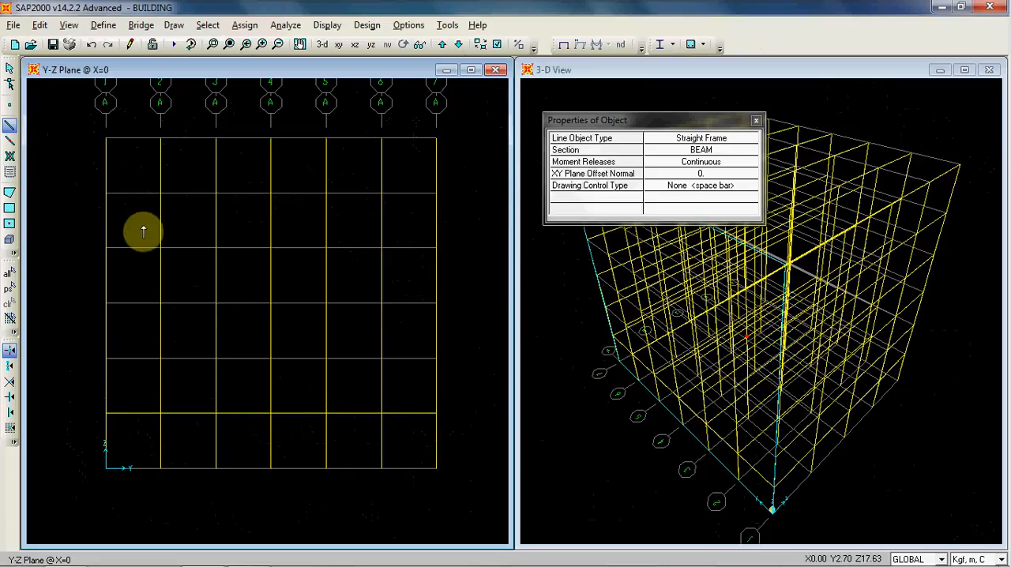
key(Escape)
Step: Replicate the row of Z=4 m beams on the X=0 plane linearly with dz 4 and number 5
click(86, 406)
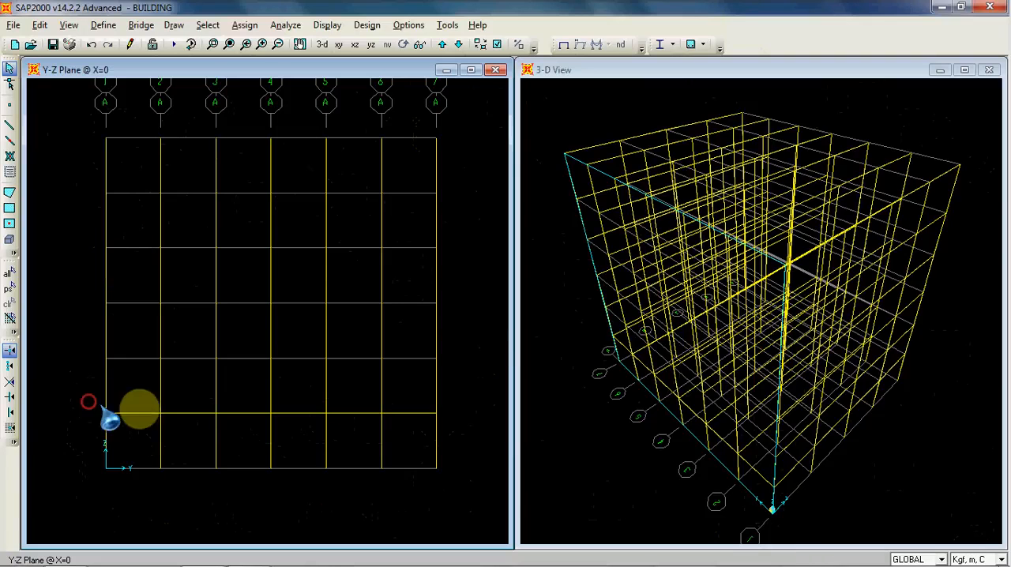
drag(386, 424, 452, 429)
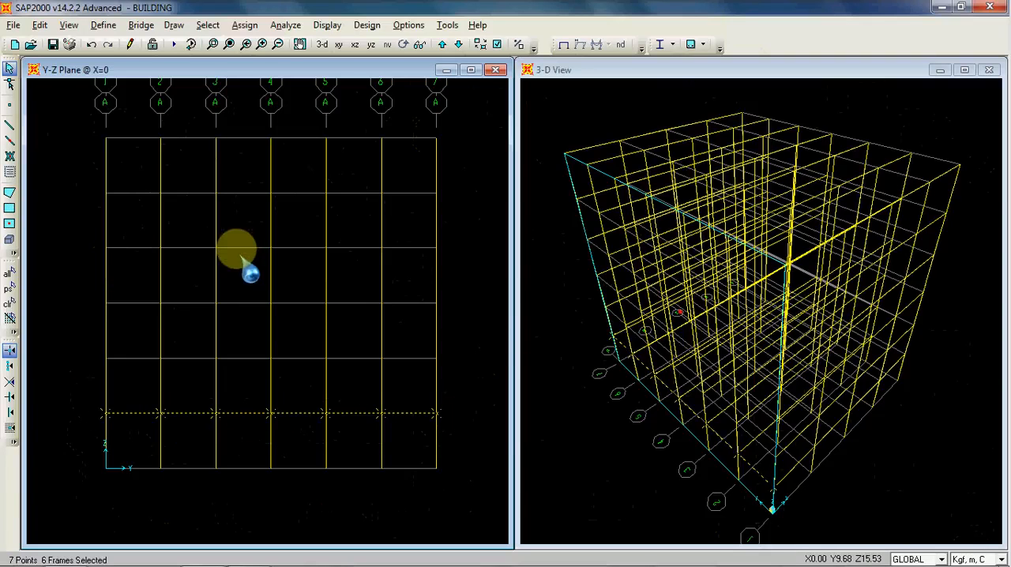
click(39, 25)
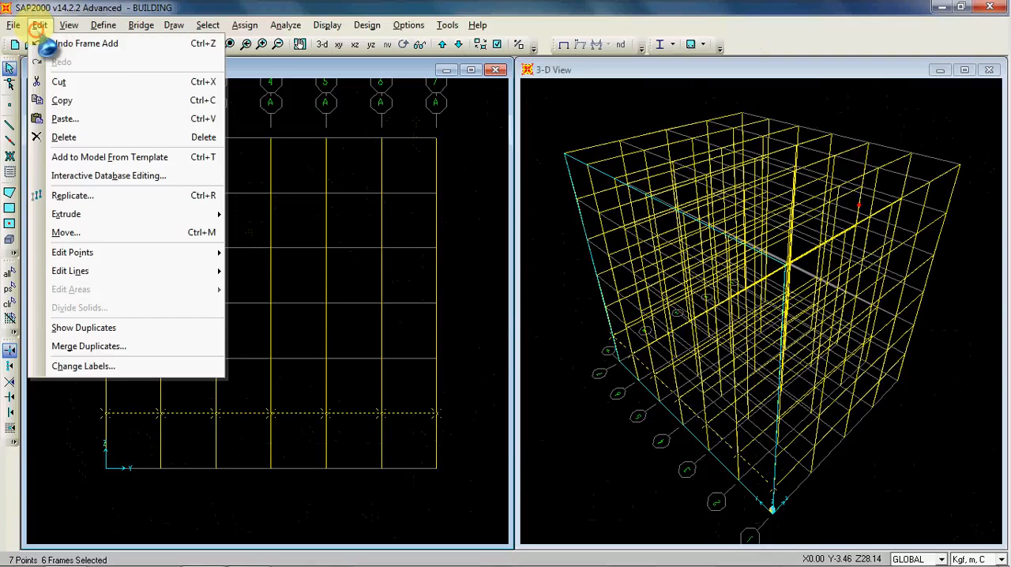
click(127, 195)
drag(439, 150, 566, 140)
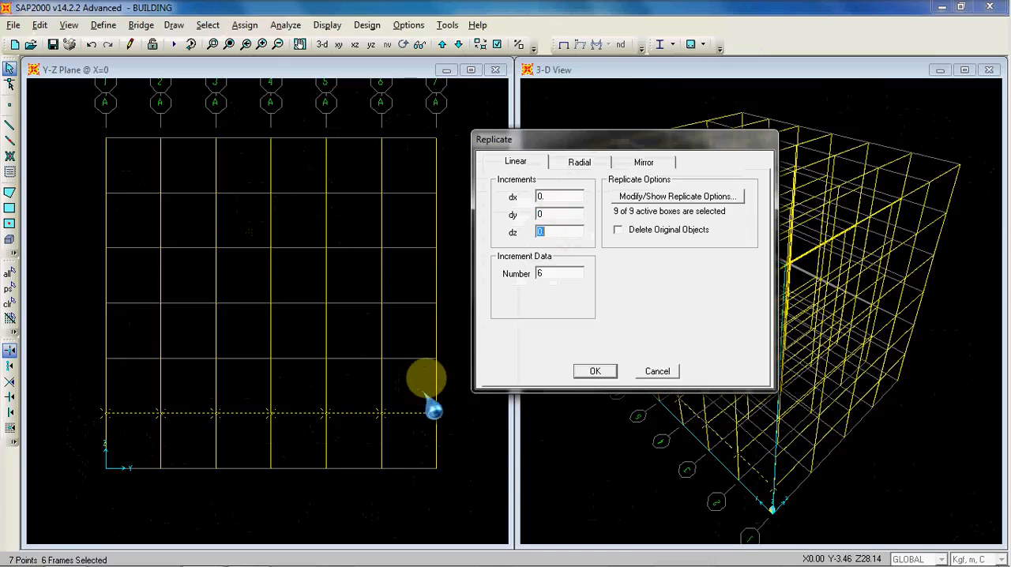
text(4)
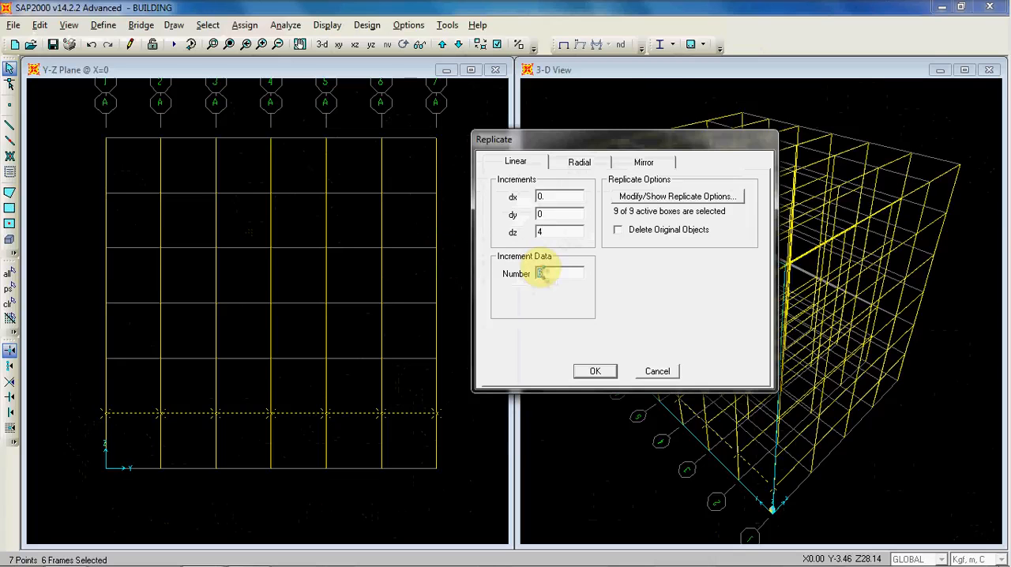
click(599, 372)
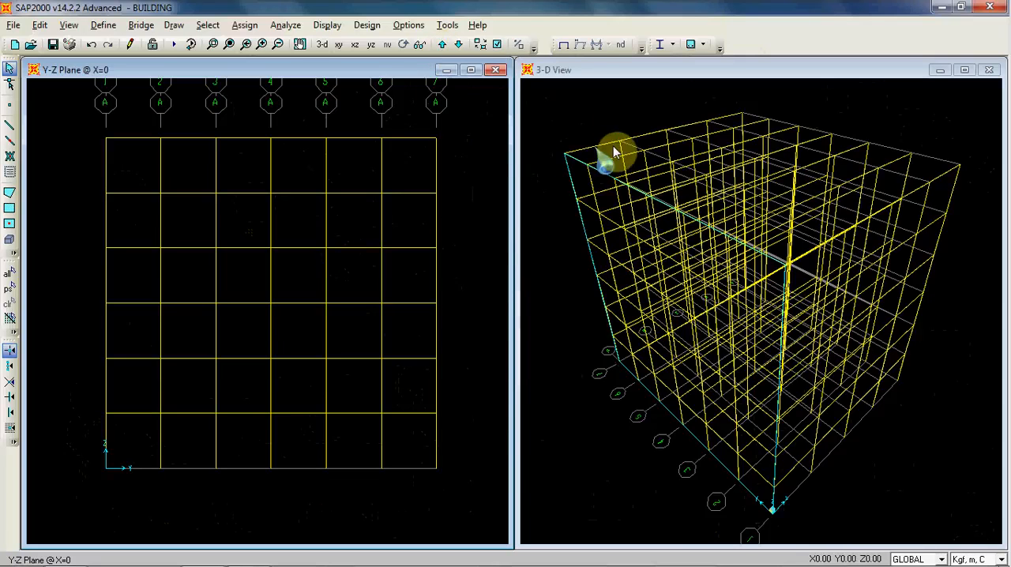
Step: Step through the parallel Y-Z elevations to check for Y-direction beams, and return to the X=0 plane
click(443, 45)
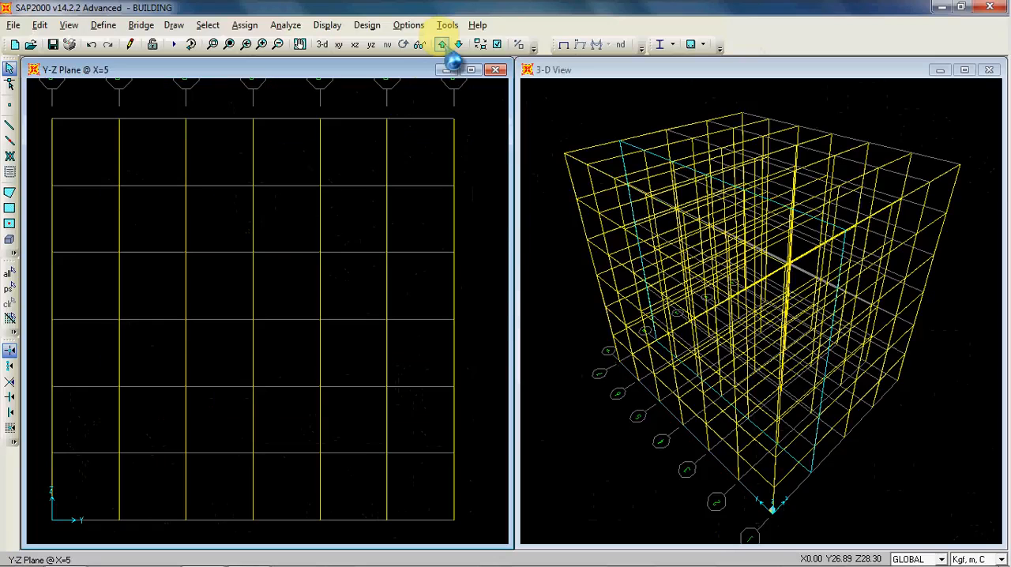
click(442, 45)
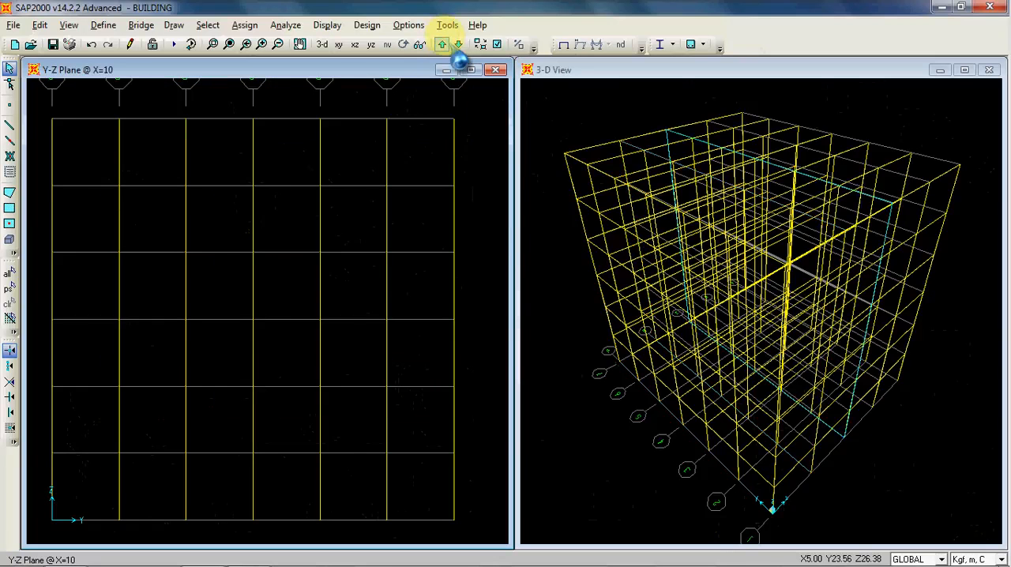
click(442, 45)
click(443, 45)
click(442, 45)
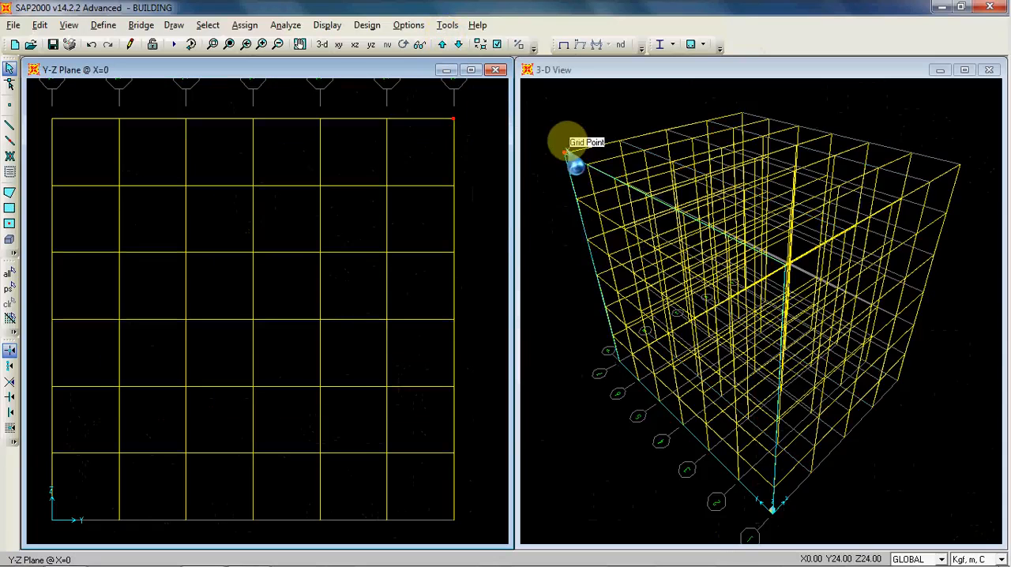
Step: Replicate all horizontal beams of the X=0 plane linearly with dx 5, dz 0 and number 4
scroll(423, 158, down, 2)
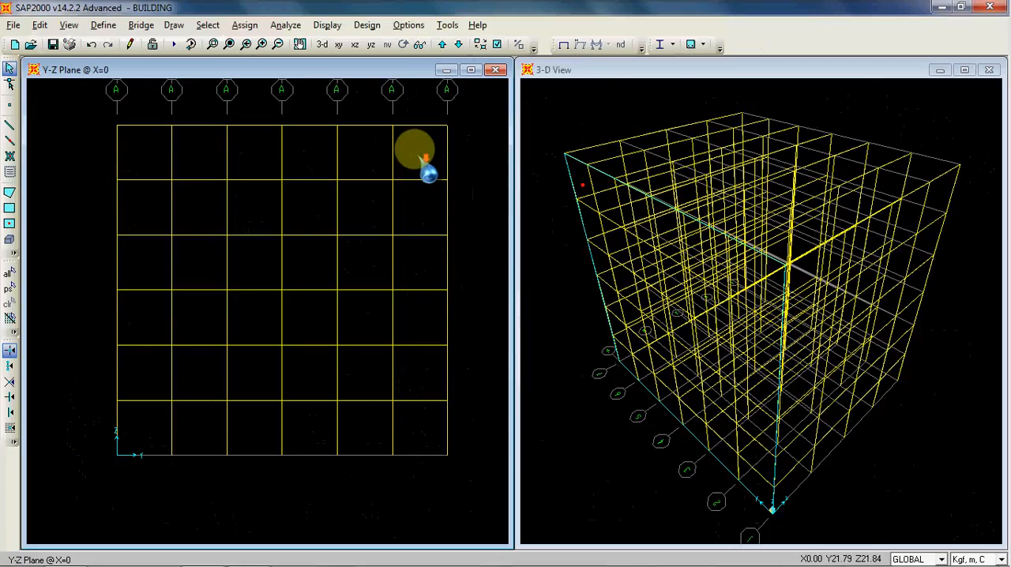
drag(431, 120, 413, 417)
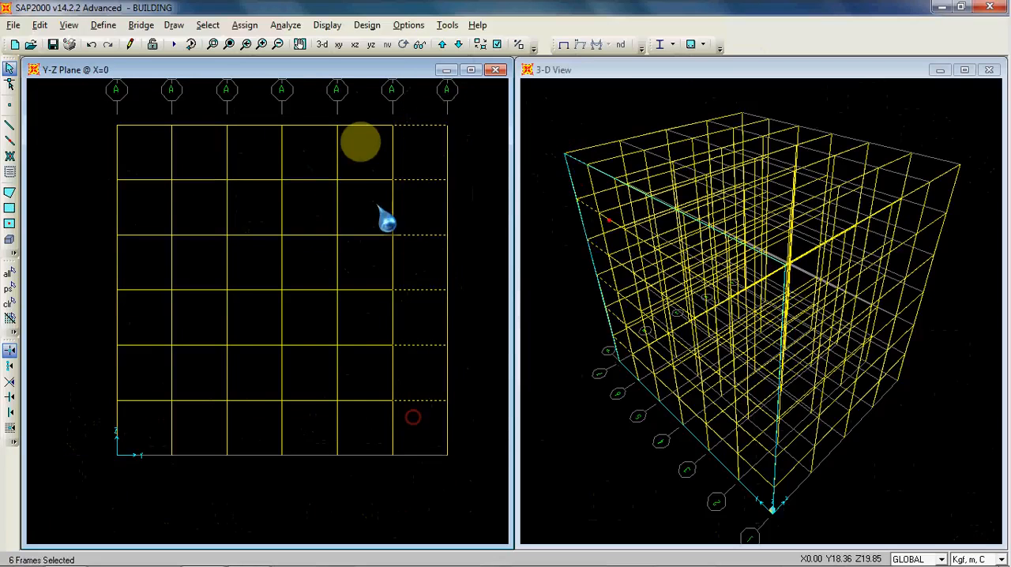
drag(378, 122, 352, 419)
drag(320, 135, 309, 426)
drag(270, 122, 260, 420)
drag(215, 109, 192, 414)
drag(156, 118, 131, 420)
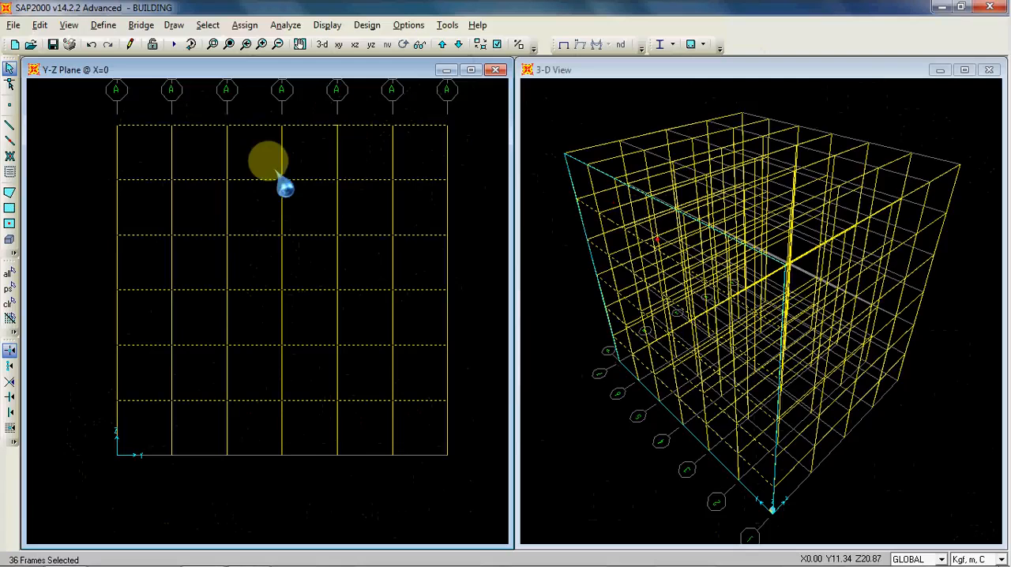
key(ctrl+r)
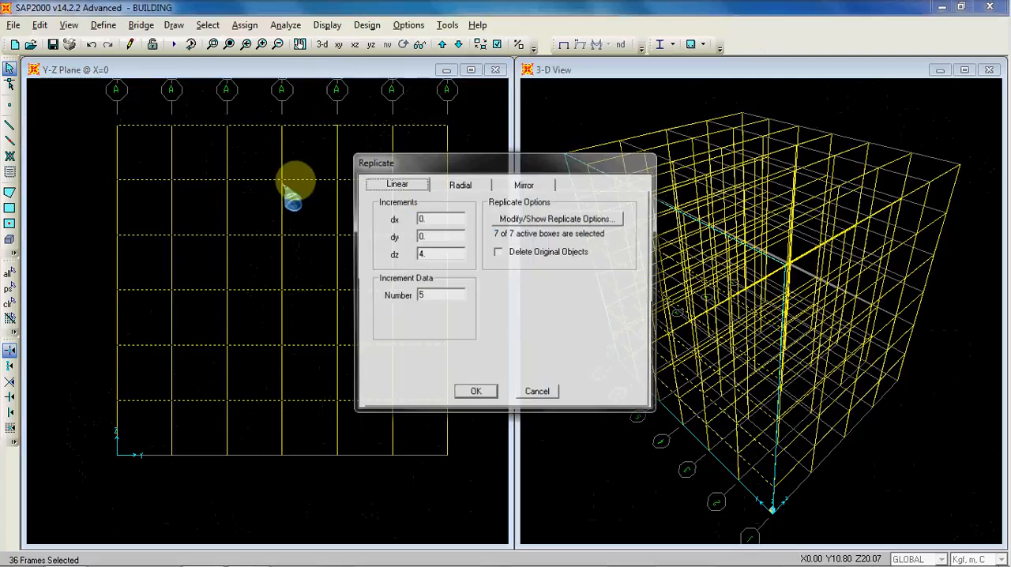
drag(473, 160, 260, 135)
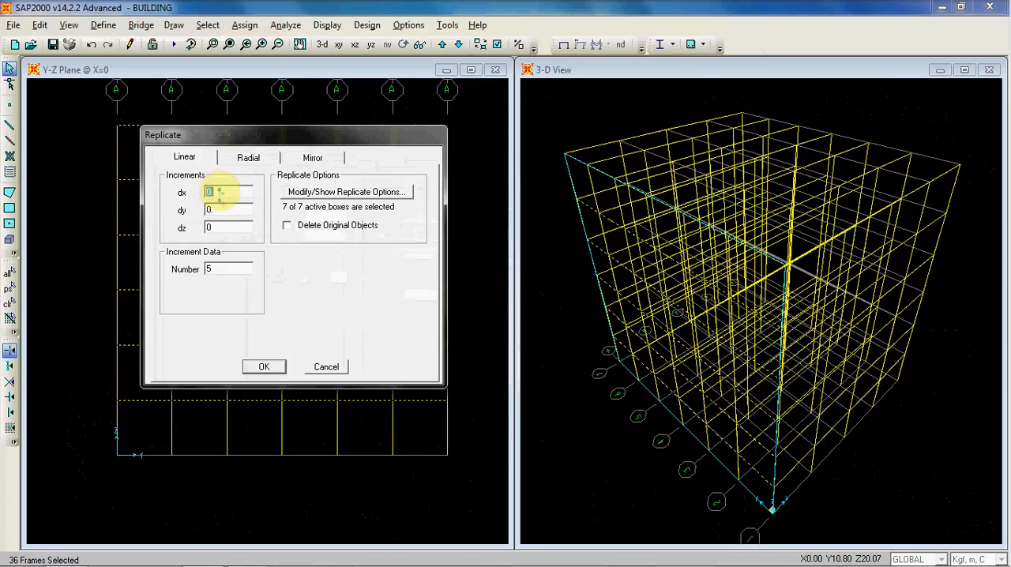
text(5)
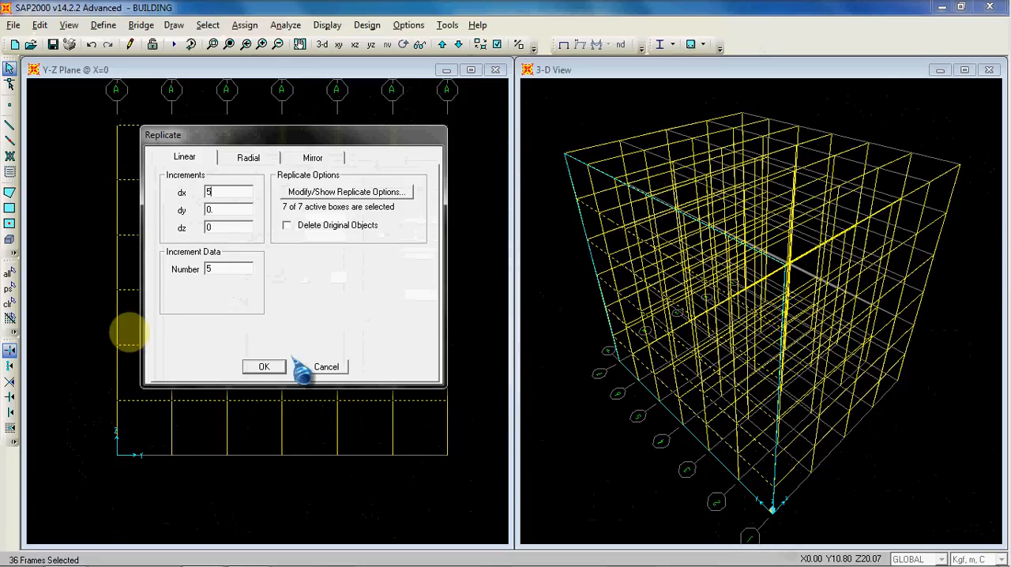
double_click(212, 269)
text(4)
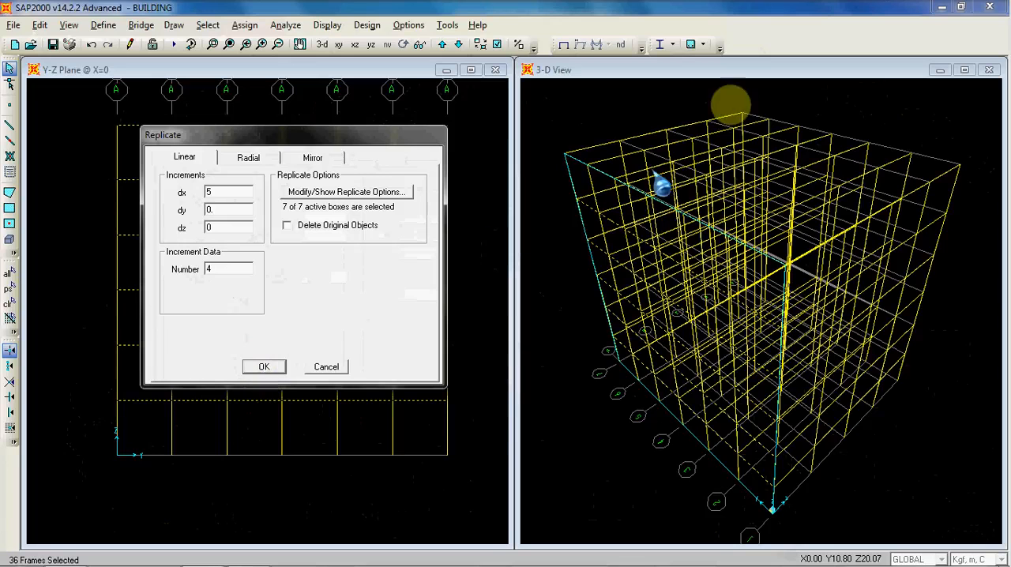
click(273, 367)
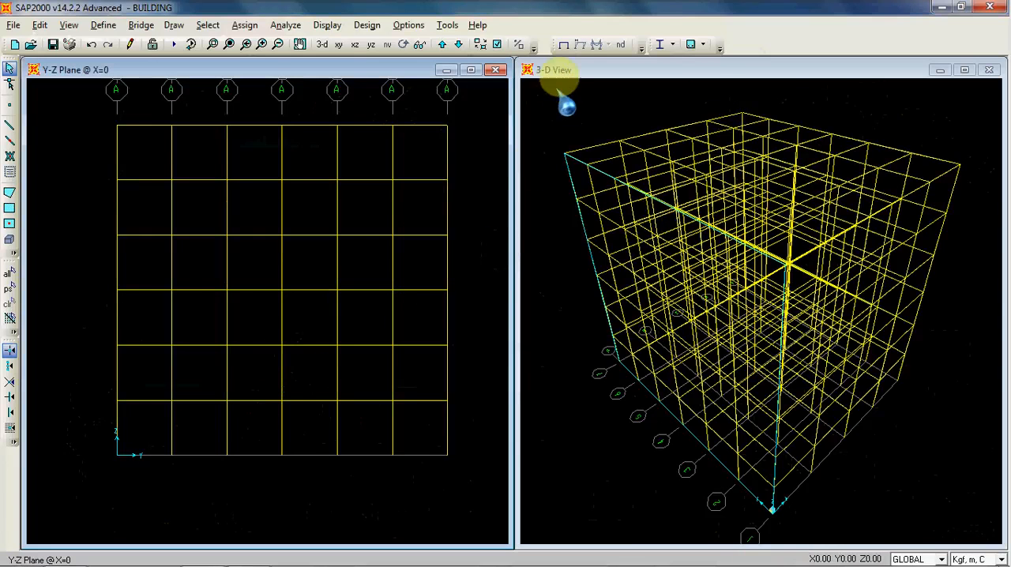
Step: Step through the Y-Z elevations from X=0 to X=20 to check the replicated beams, and return to the X=0 plane
click(568, 106)
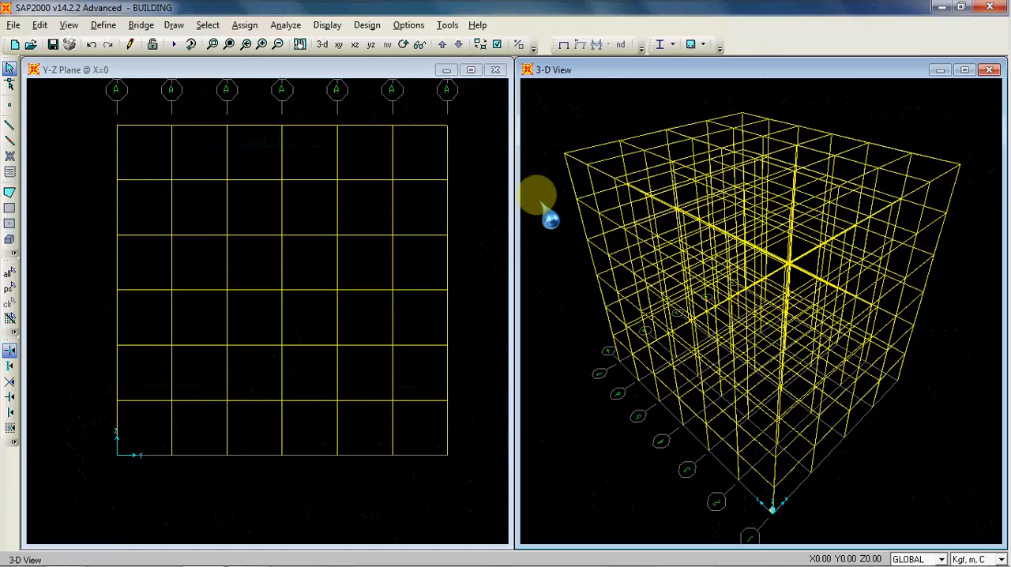
click(469, 158)
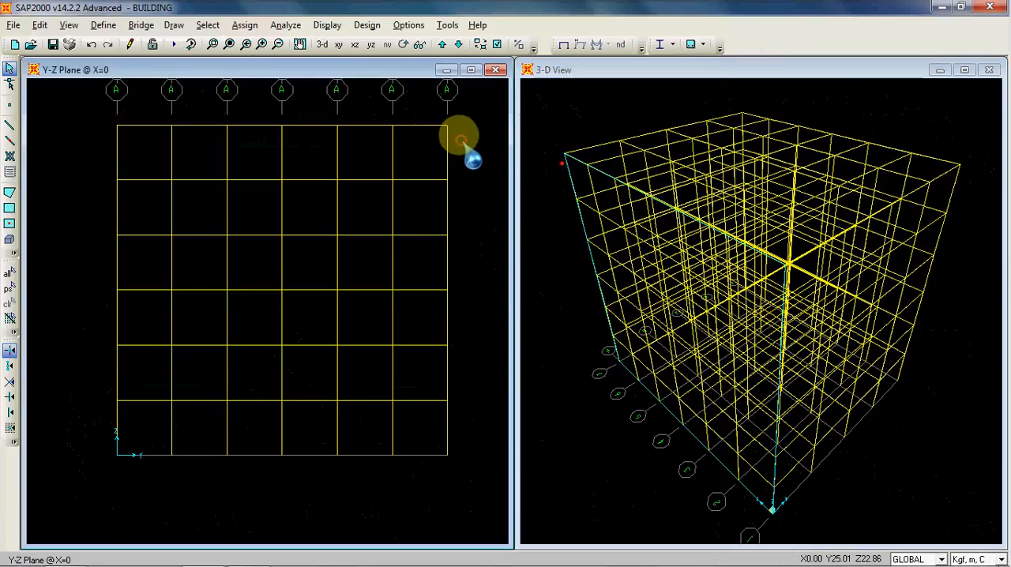
click(619, 103)
click(445, 120)
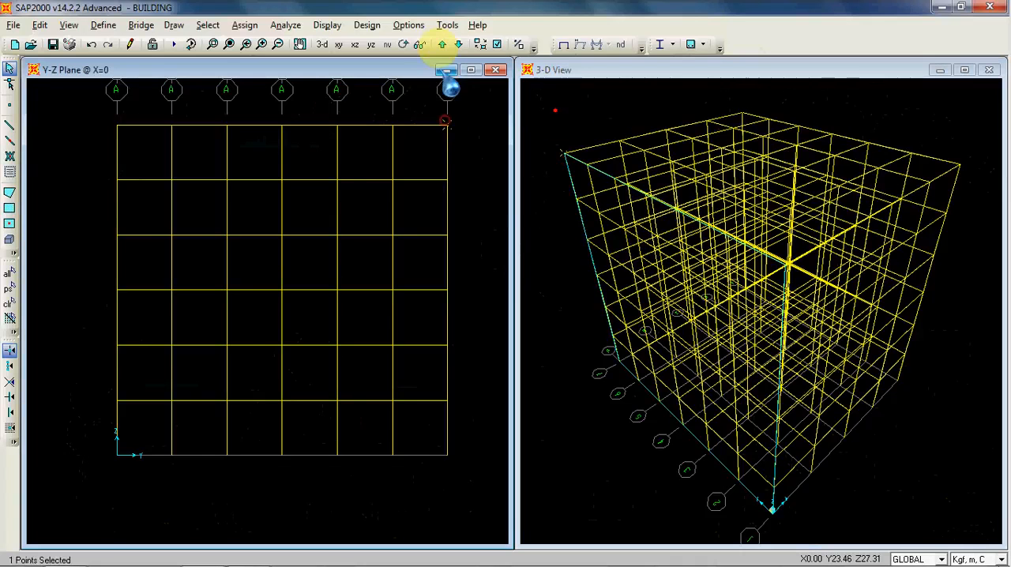
click(441, 44)
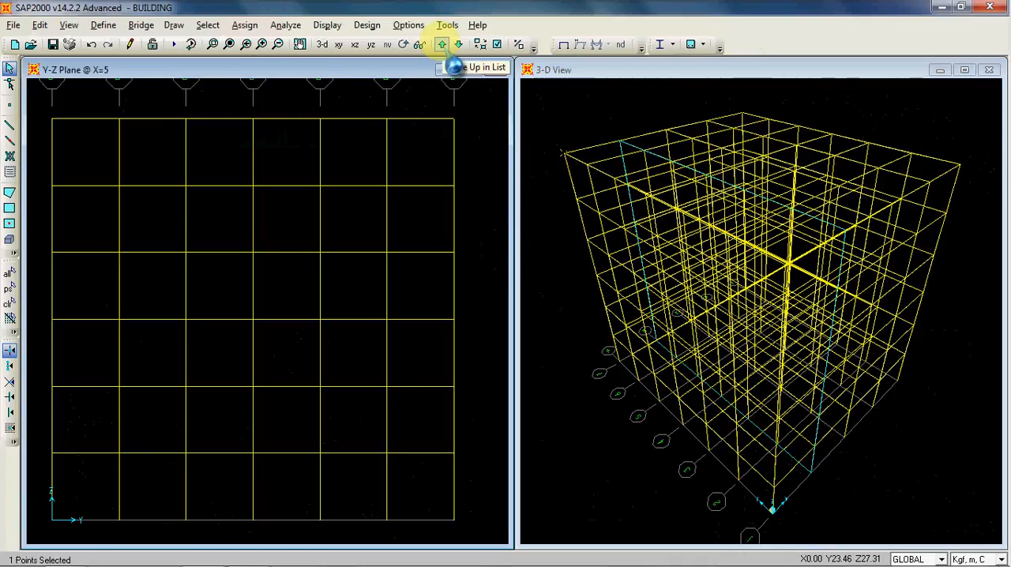
click(441, 44)
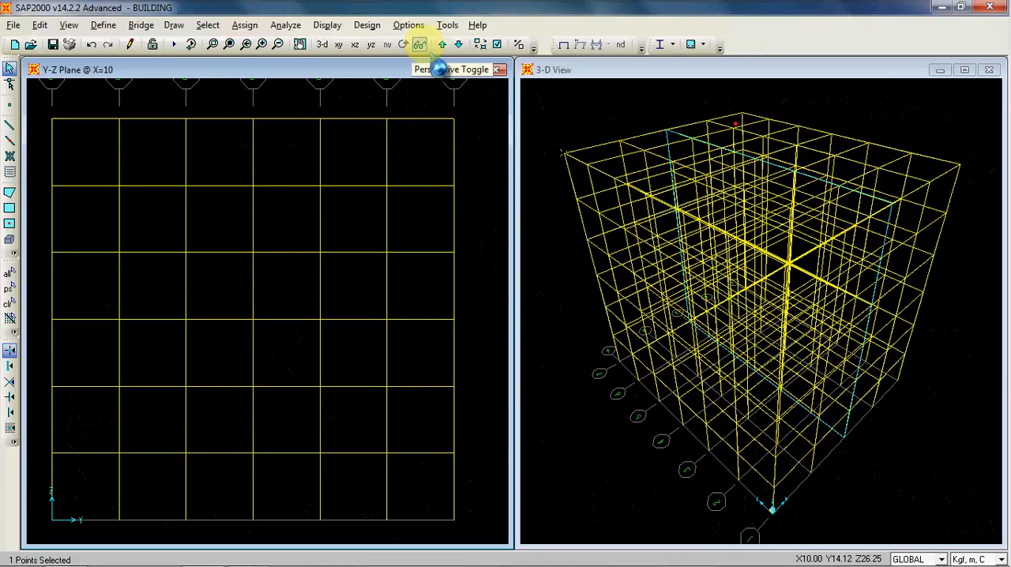
click(441, 44)
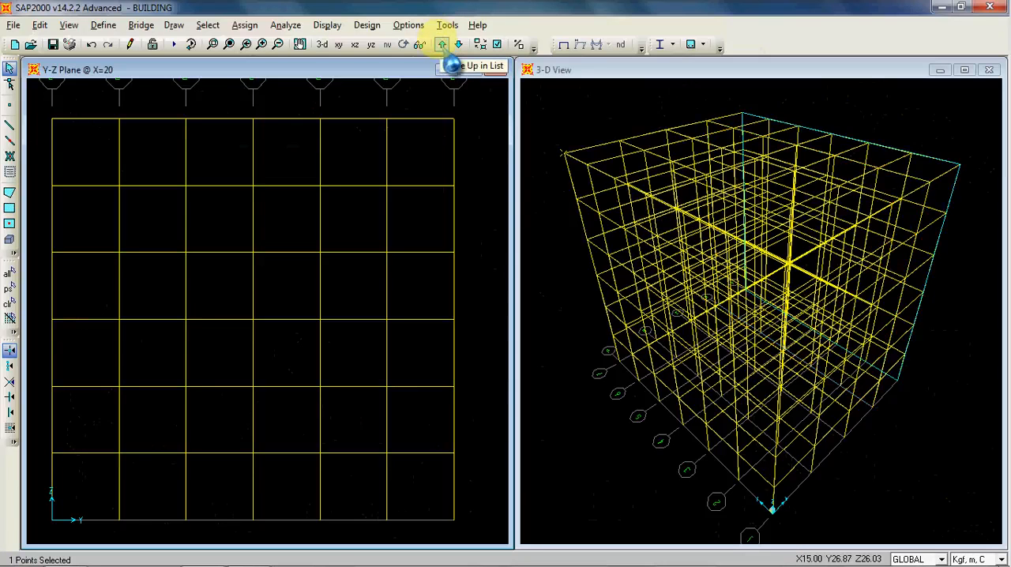
click(441, 45)
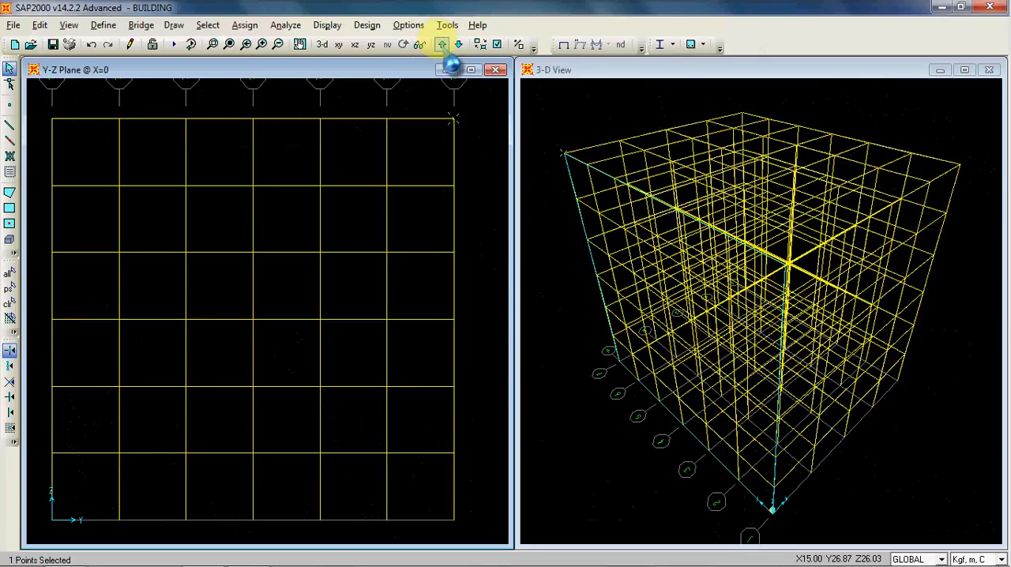
click(453, 119)
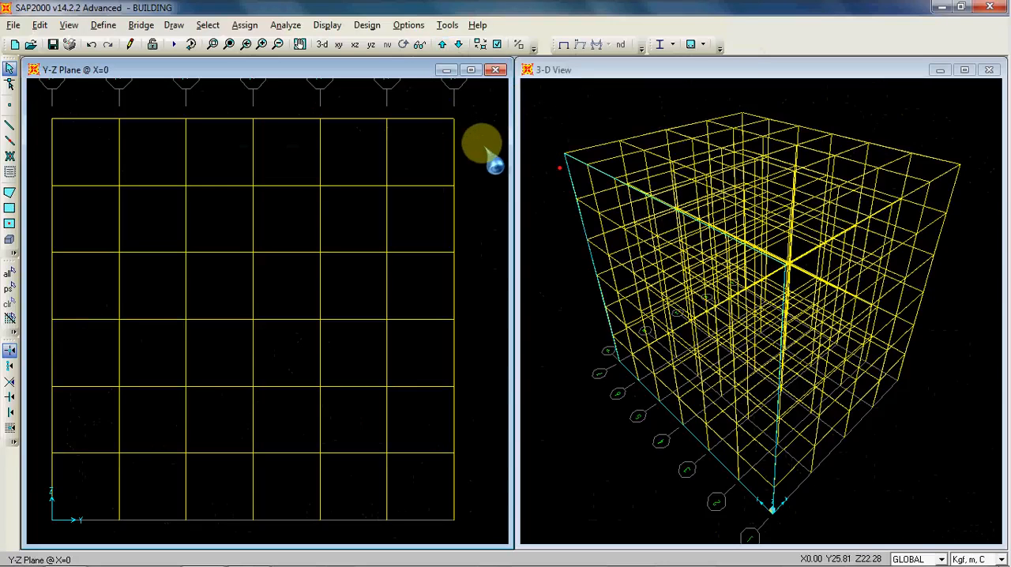
scroll(486, 146, down, 4)
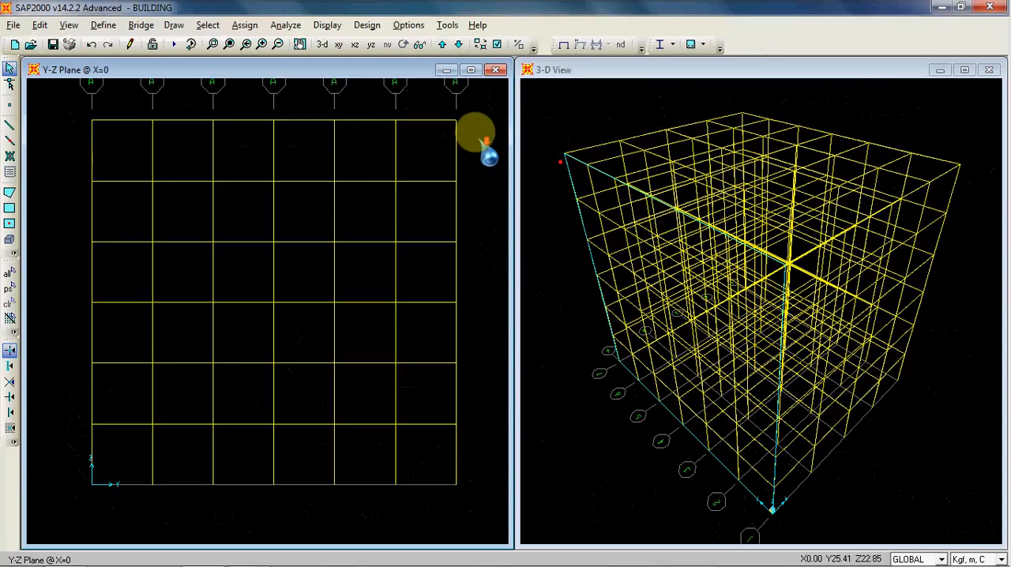
scroll(452, 174, down, 3)
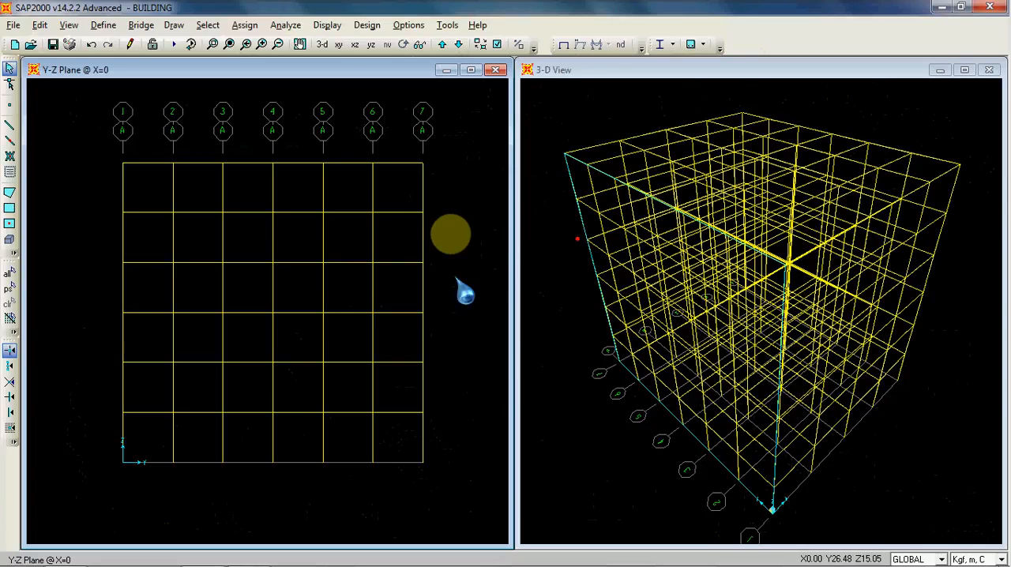
Step: Select the five base joints at Z=0 on the X-Z plane at Y=0 and assign them fixed restraints in all translations and rotations
click(355, 45)
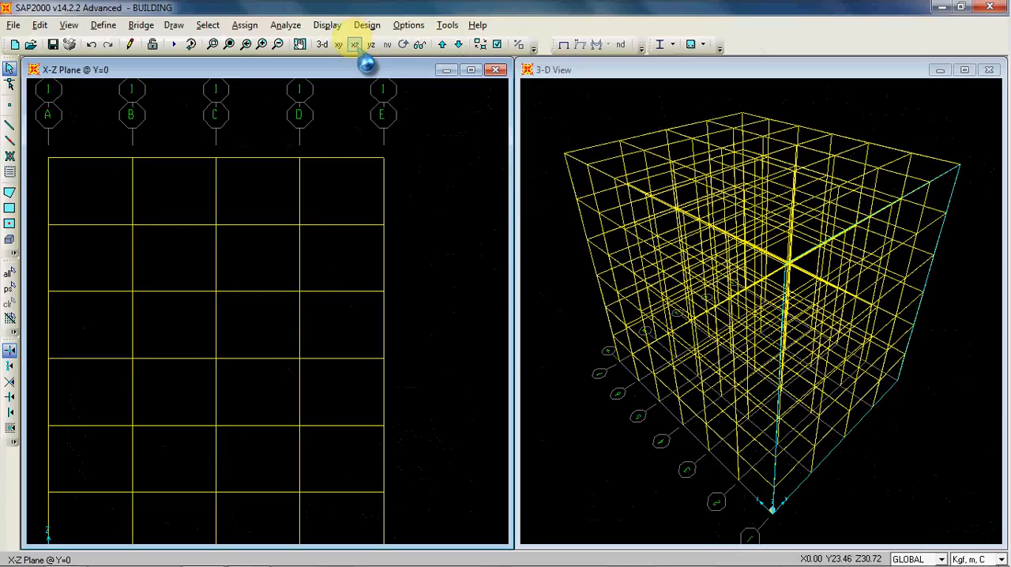
scroll(377, 182, down, 2)
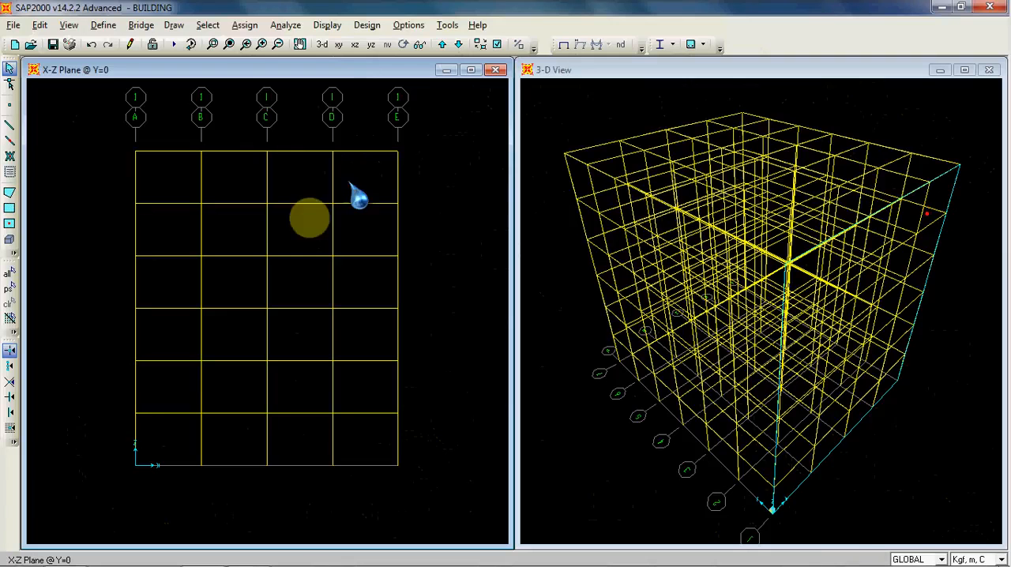
click(136, 464)
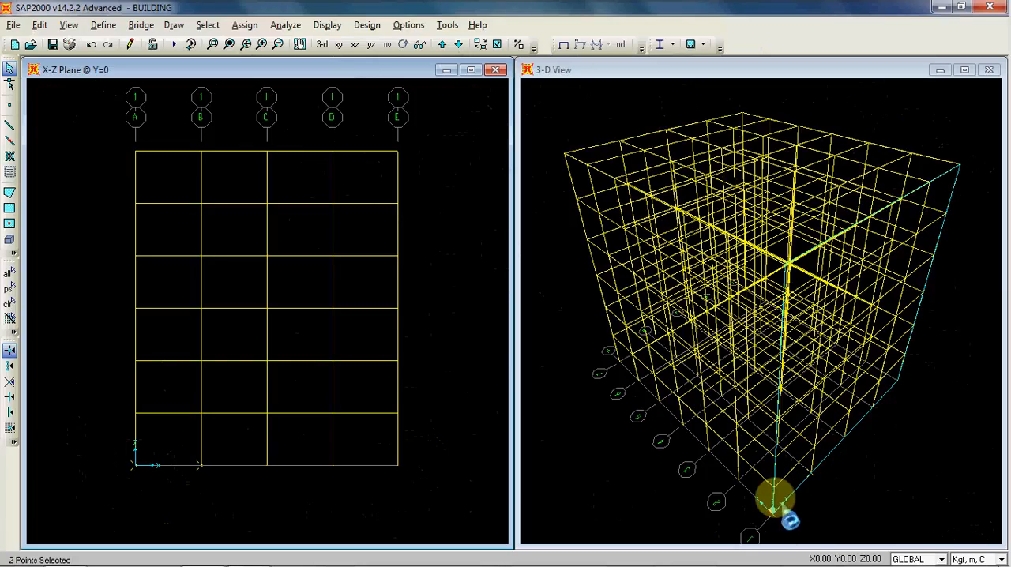
click(333, 465)
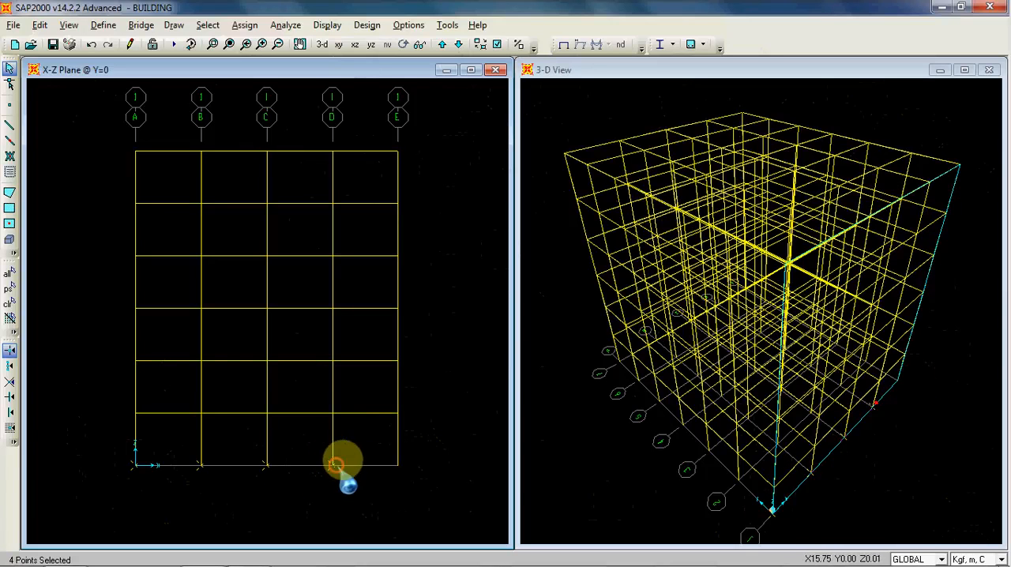
click(399, 466)
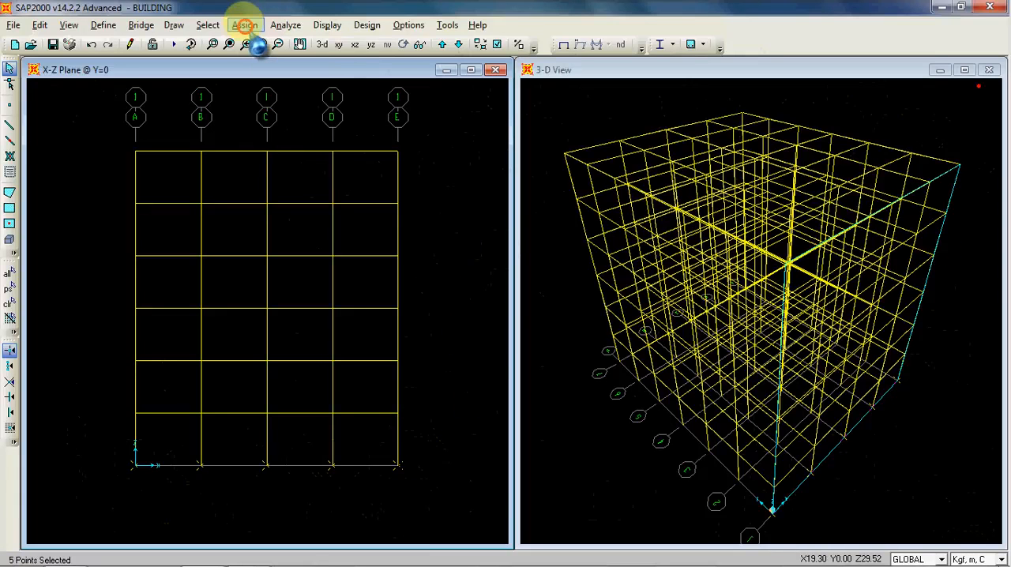
click(245, 25)
click(245, 25)
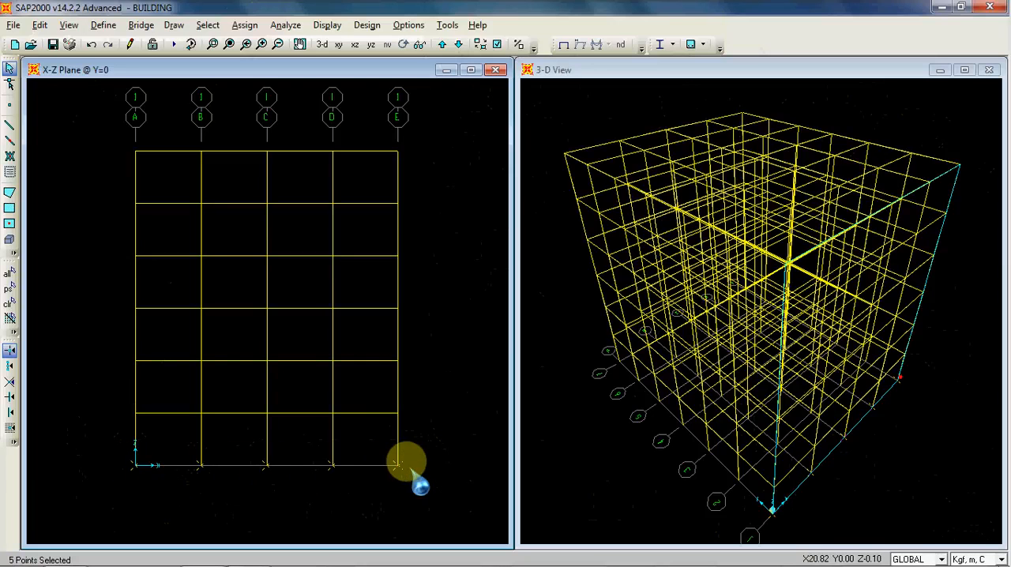
click(245, 25)
mouse_move(350, 47)
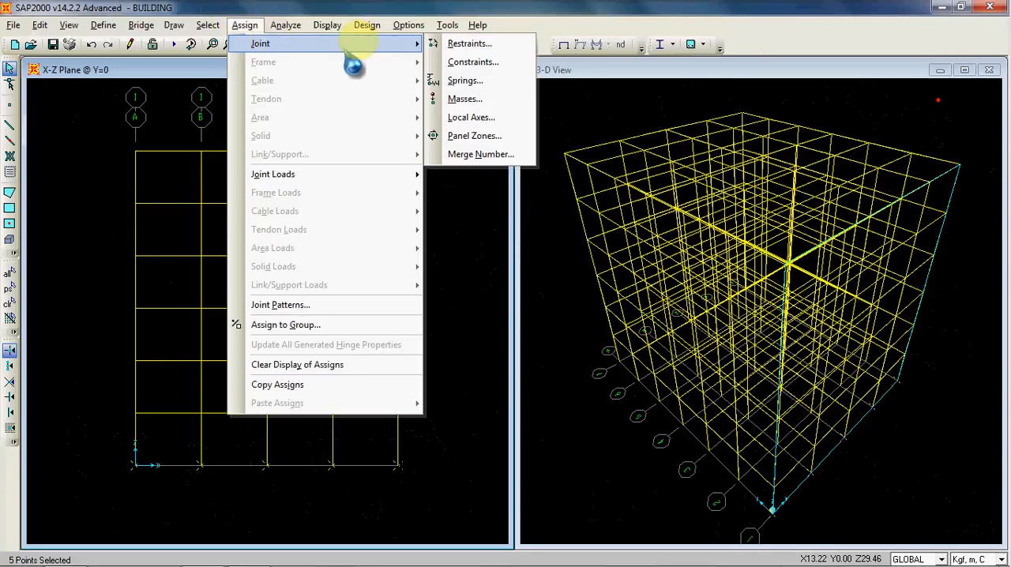
click(476, 44)
drag(483, 192, 378, 107)
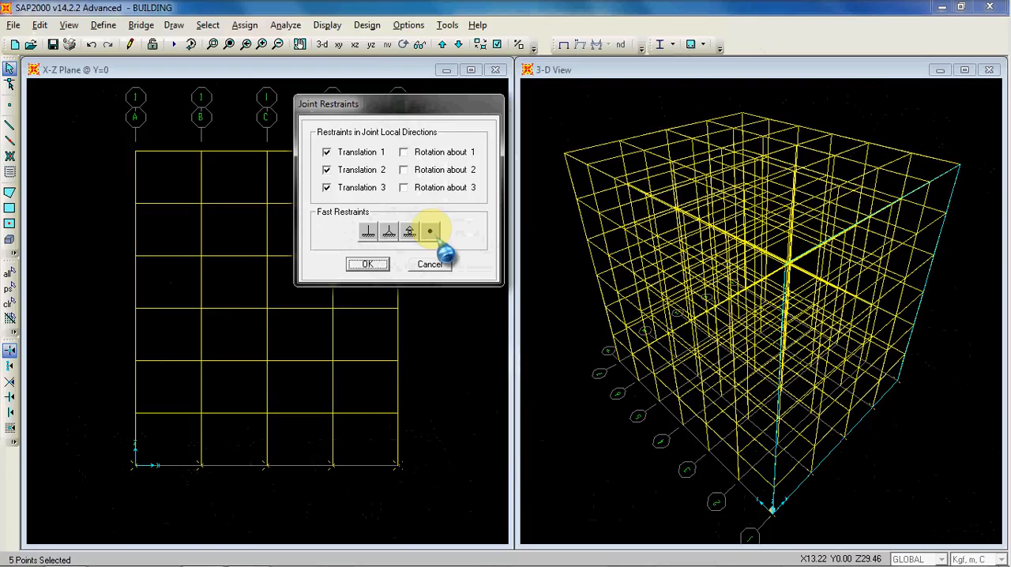
click(430, 231)
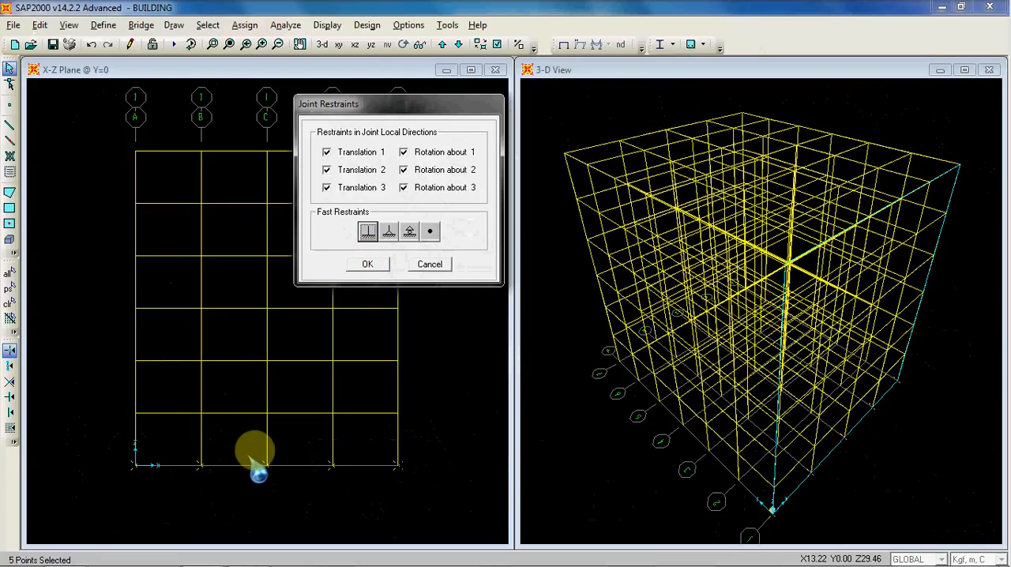
click(367, 264)
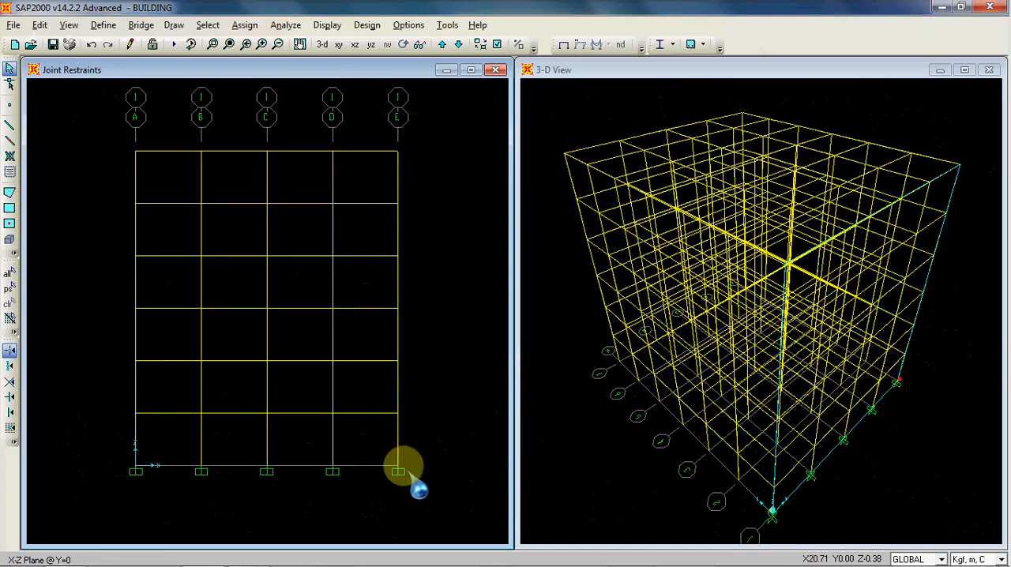
Step: Display the X-Z plane at Y=4 and select its five base joints at Z=0
mouse_move(773, 480)
middle_down()
mouse_move(762, 435)
mouse_move(766, 464)
middle_up()
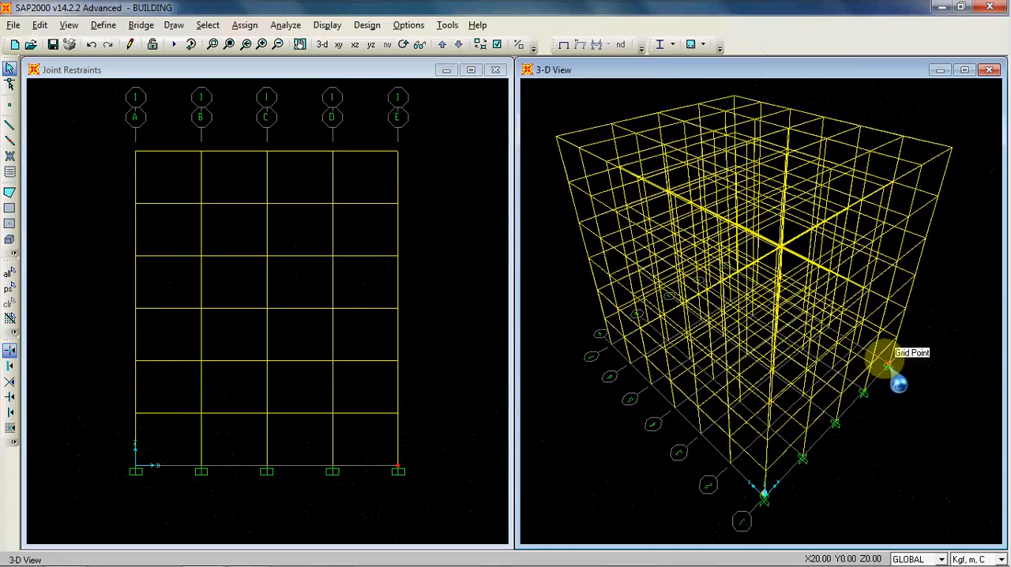
click(448, 198)
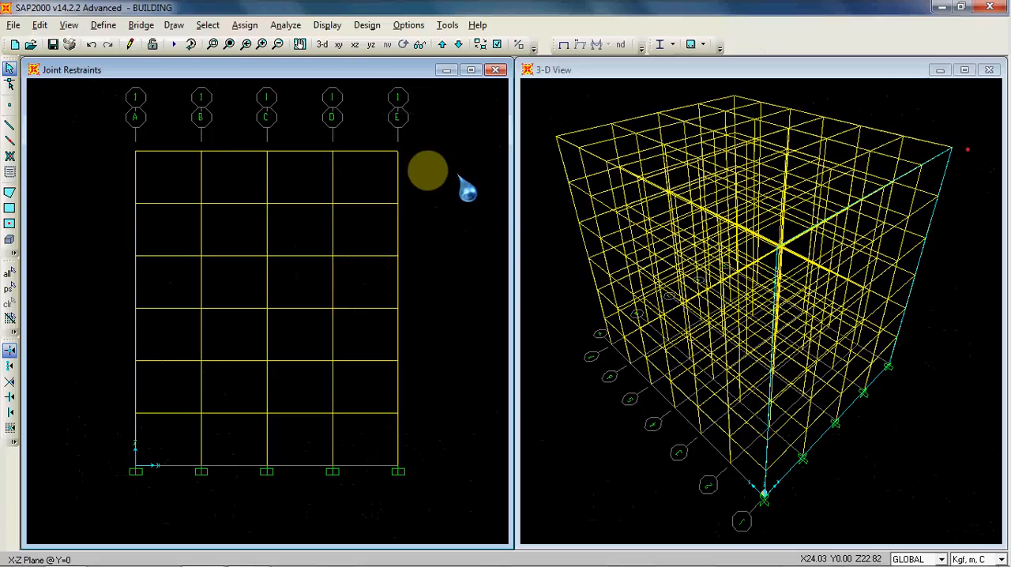
click(443, 44)
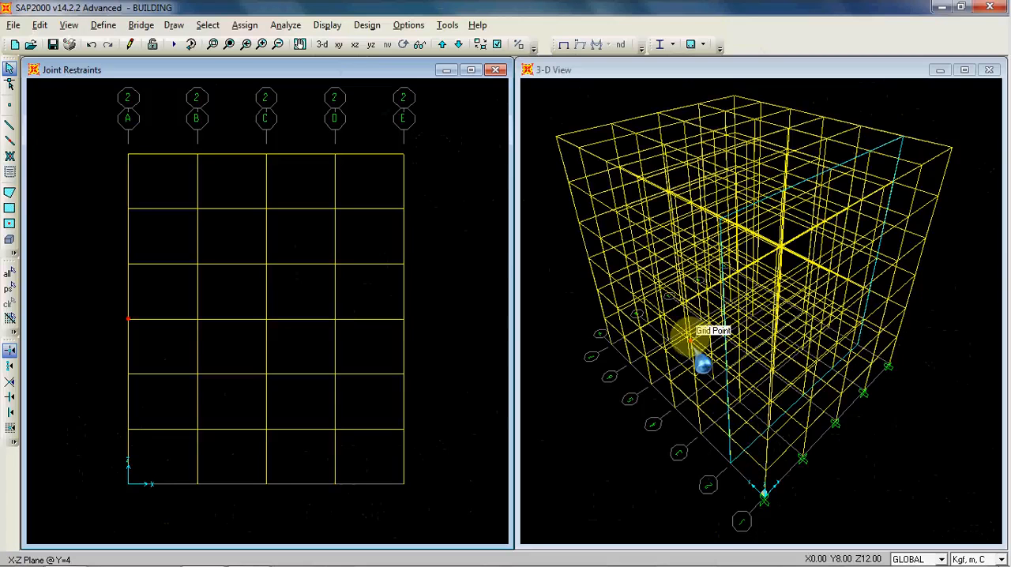
click(197, 483)
click(267, 483)
click(335, 483)
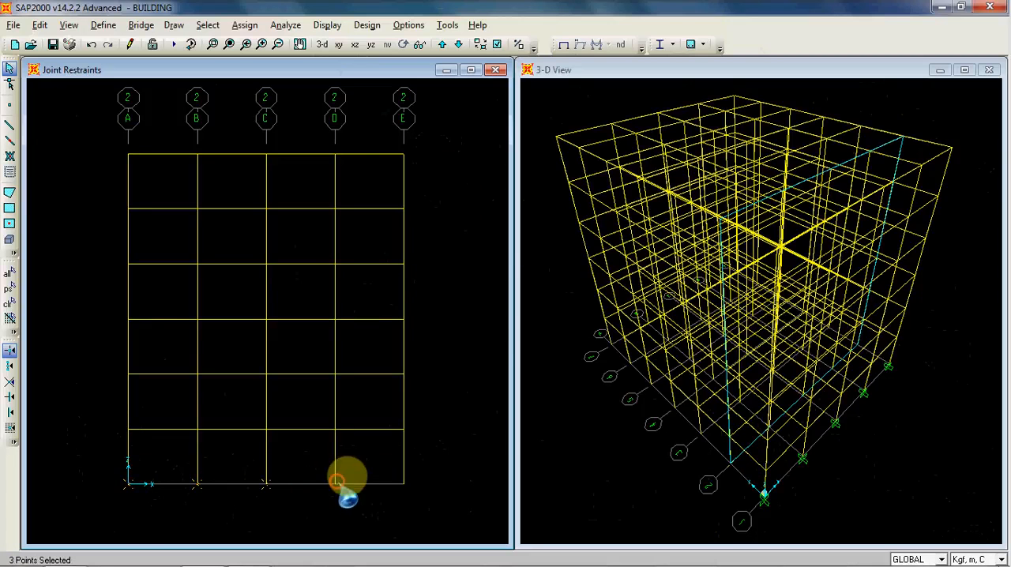
click(404, 482)
click(403, 485)
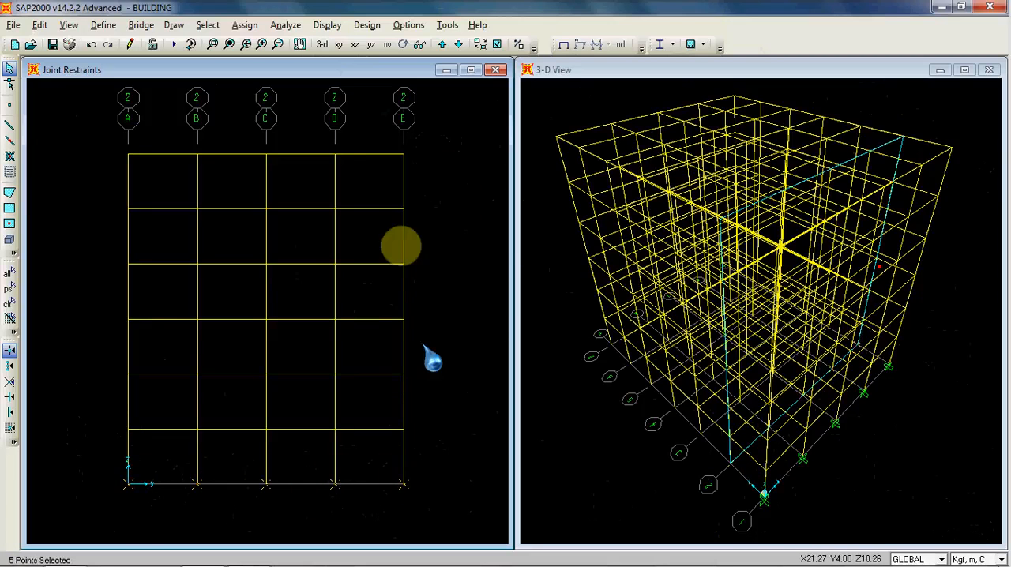
Step: Select all joints on grid lines 2 to 7 in the X-Y plane at Z=0 and assign them fixed restraints in all six directions
click(339, 44)
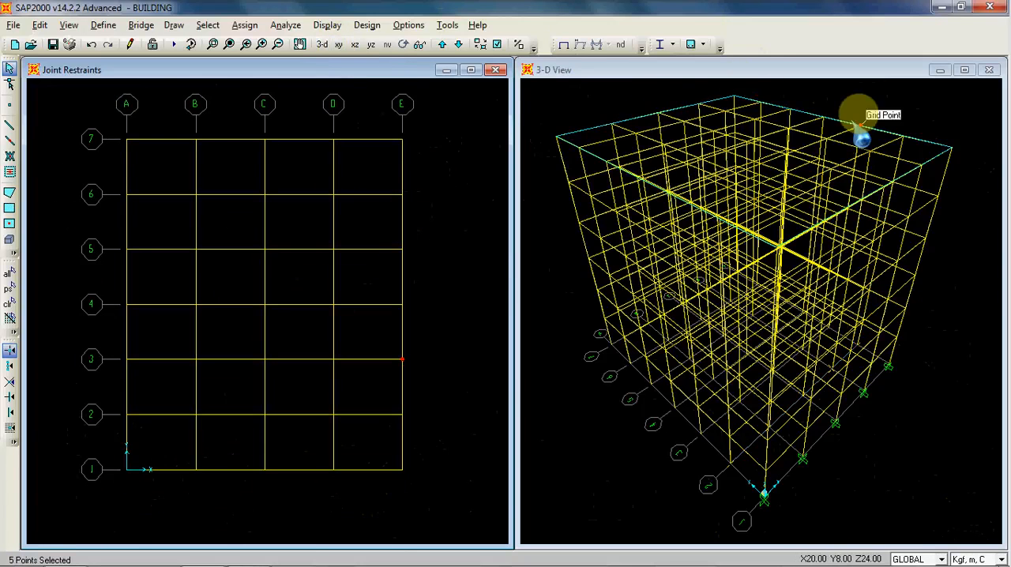
click(442, 44)
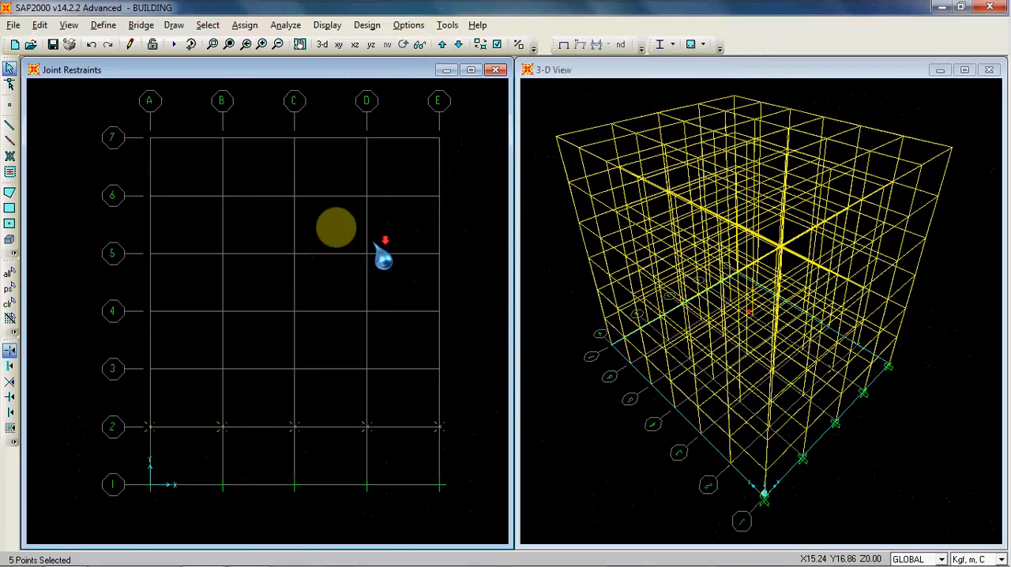
drag(419, 381, 448, 384)
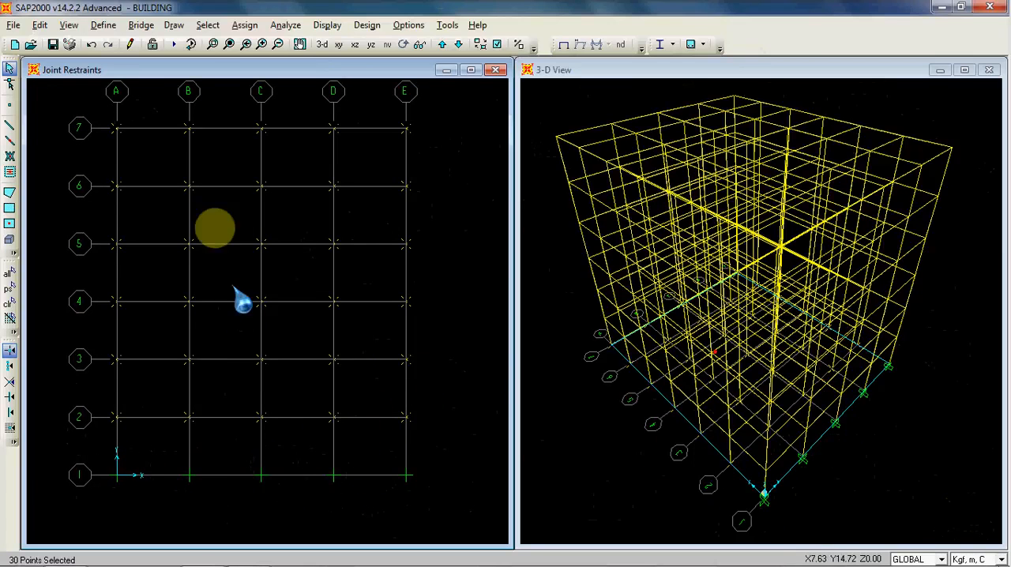
scroll(226, 256, down, 2)
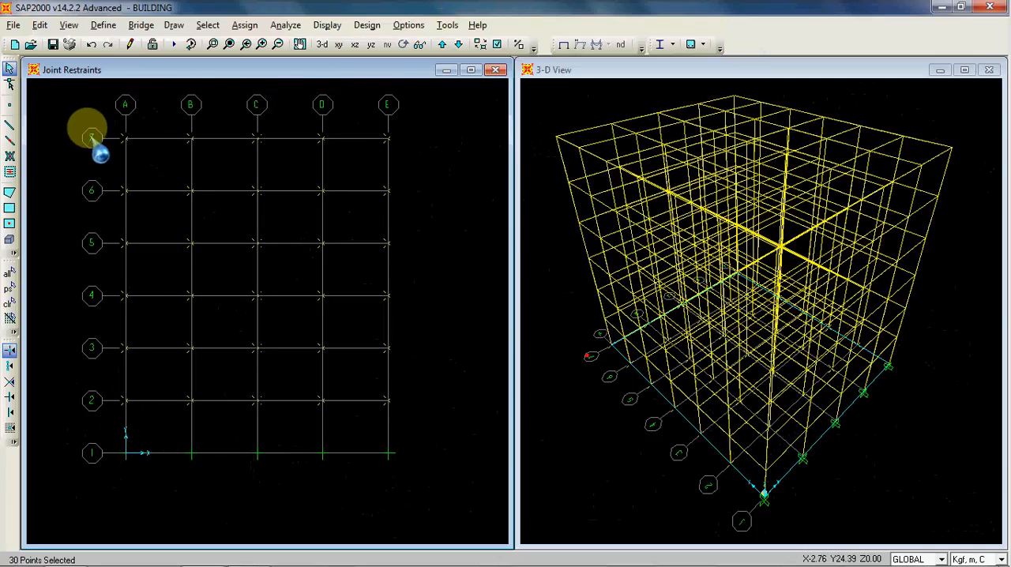
drag(68, 122, 446, 417)
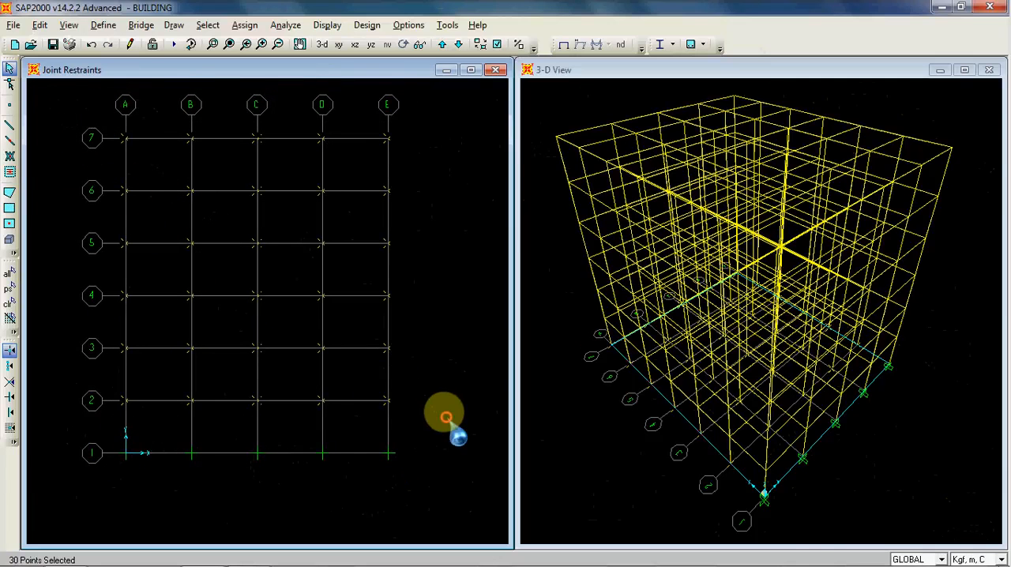
click(244, 24)
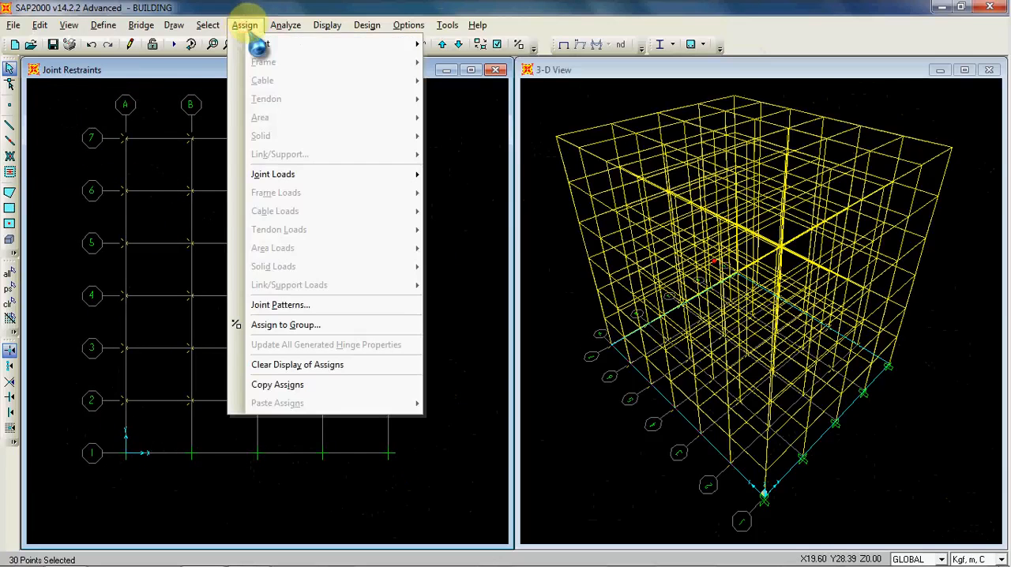
mouse_move(285, 49)
click(468, 45)
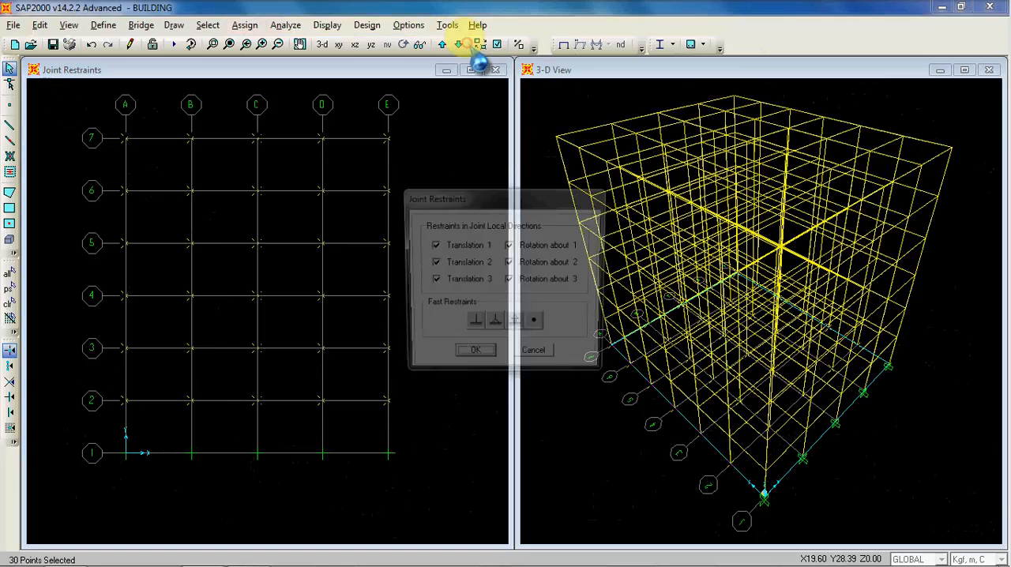
click(474, 325)
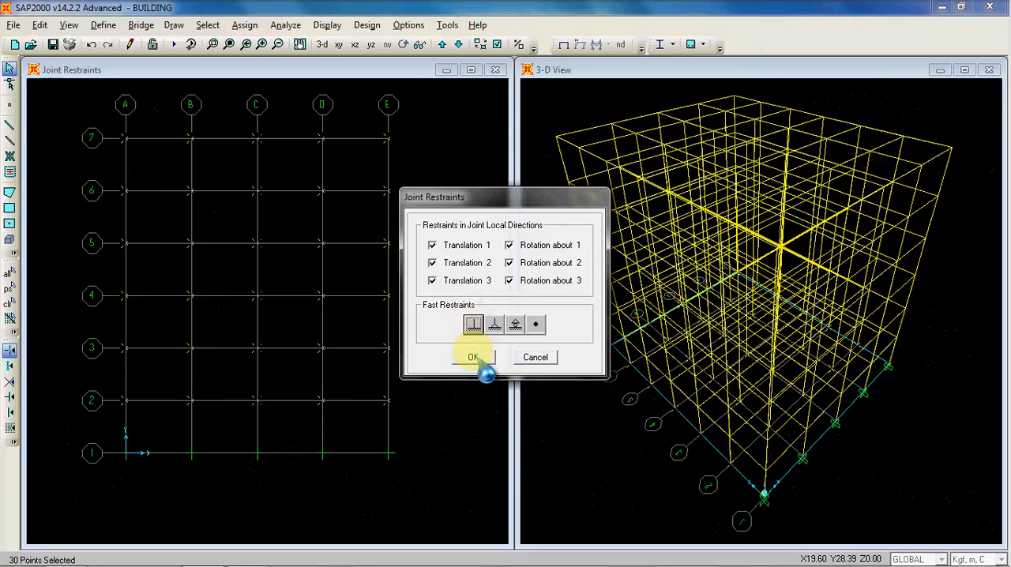
click(474, 357)
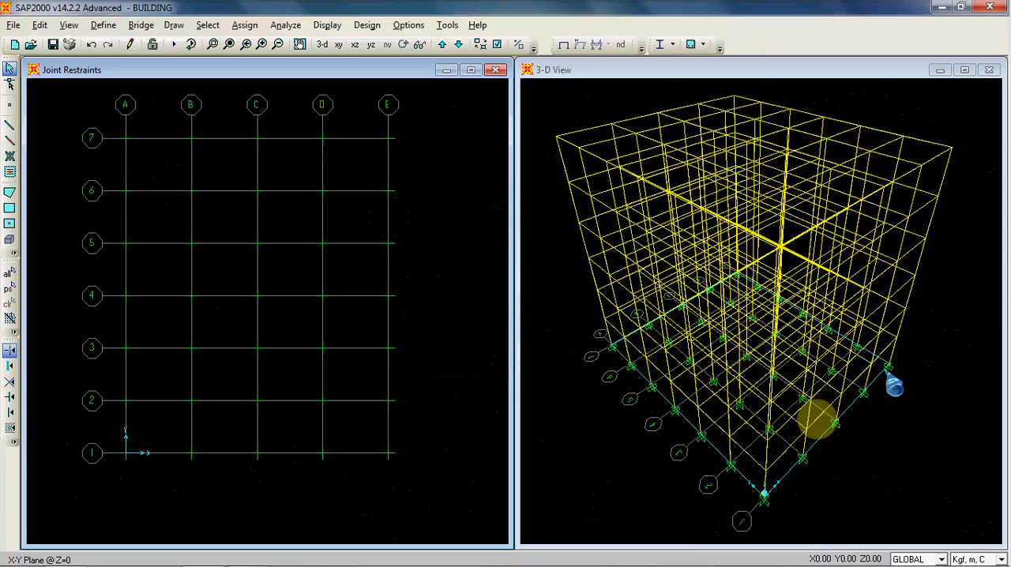
click(455, 346)
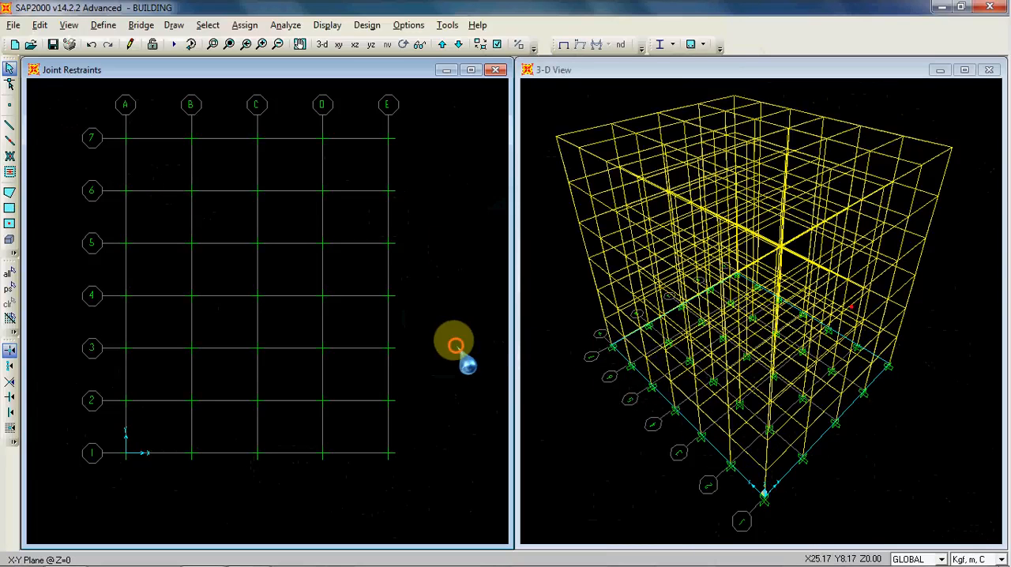
Step: Step through the X-Z elevations from Y=4 upward to check the base restraints, and return to the plane at Y=0
click(355, 44)
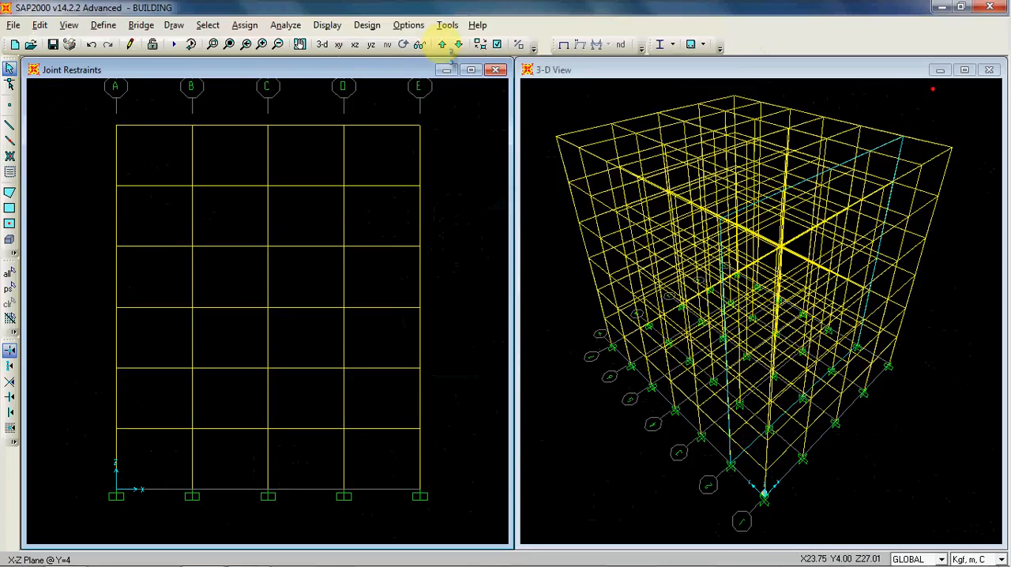
click(443, 45)
click(442, 45)
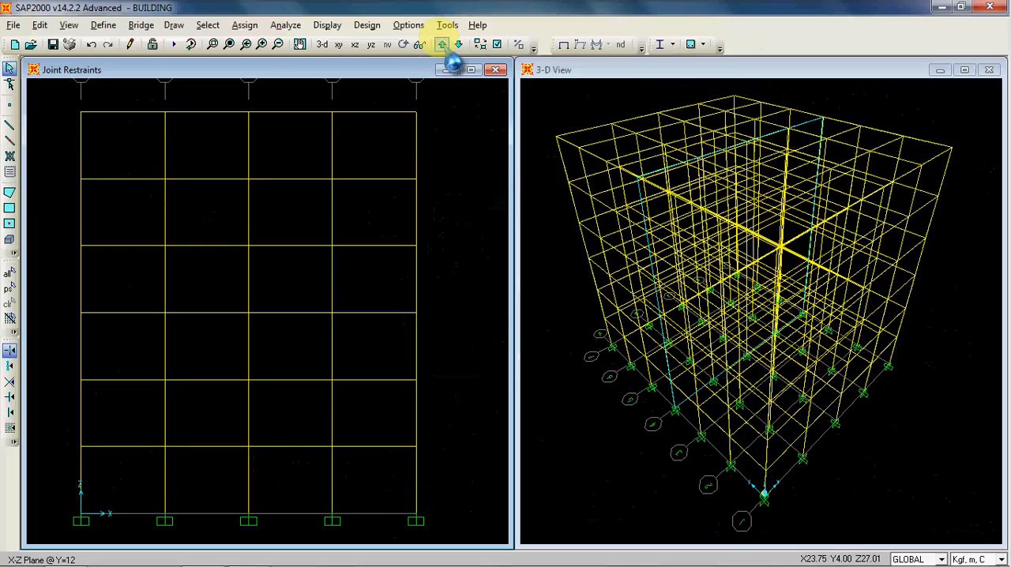
click(442, 44)
click(442, 45)
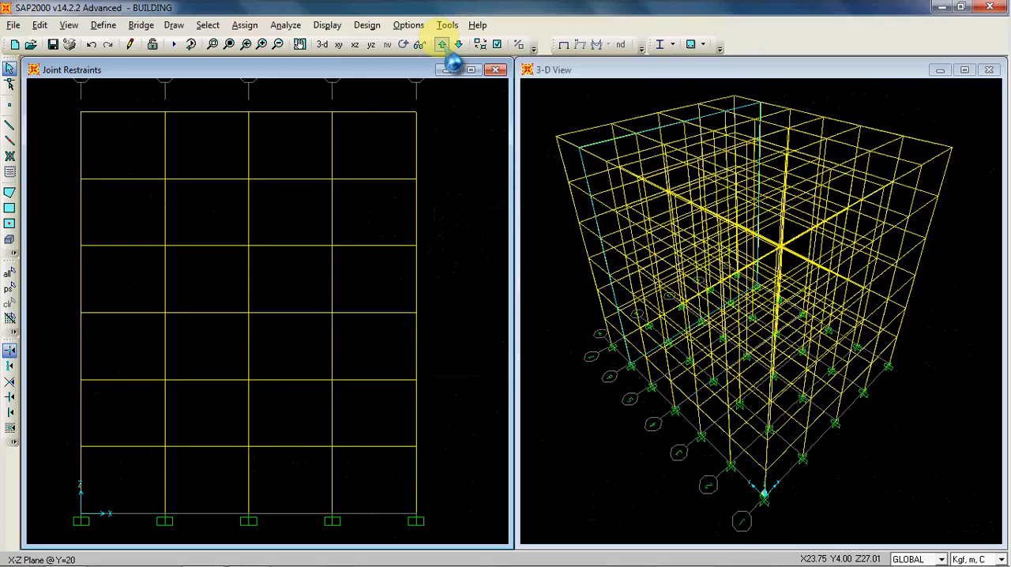
click(443, 44)
click(443, 45)
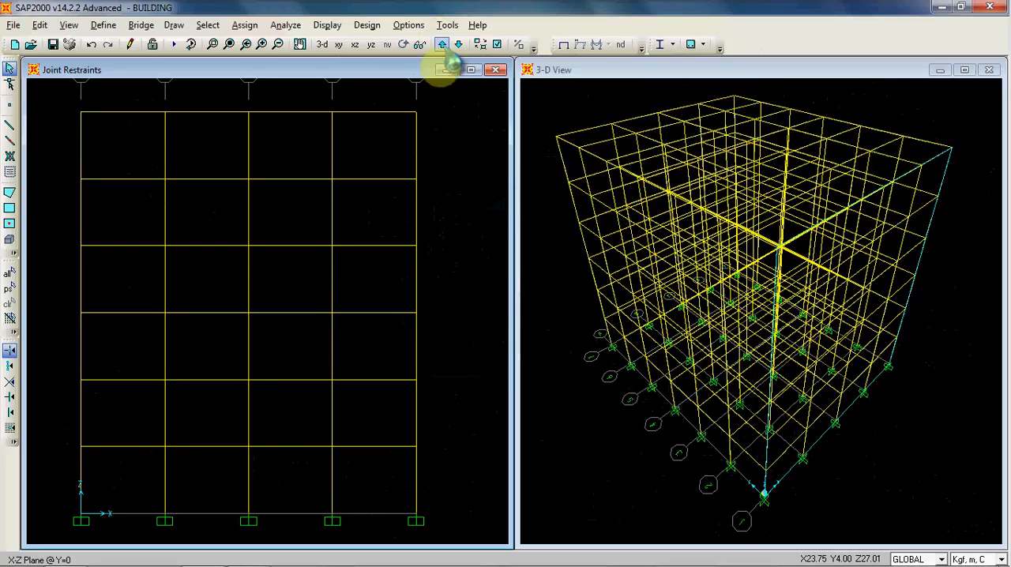
scroll(442, 245, down, 2)
scroll(448, 237, down, 1)
click(539, 264)
drag(540, 265, 581, 225)
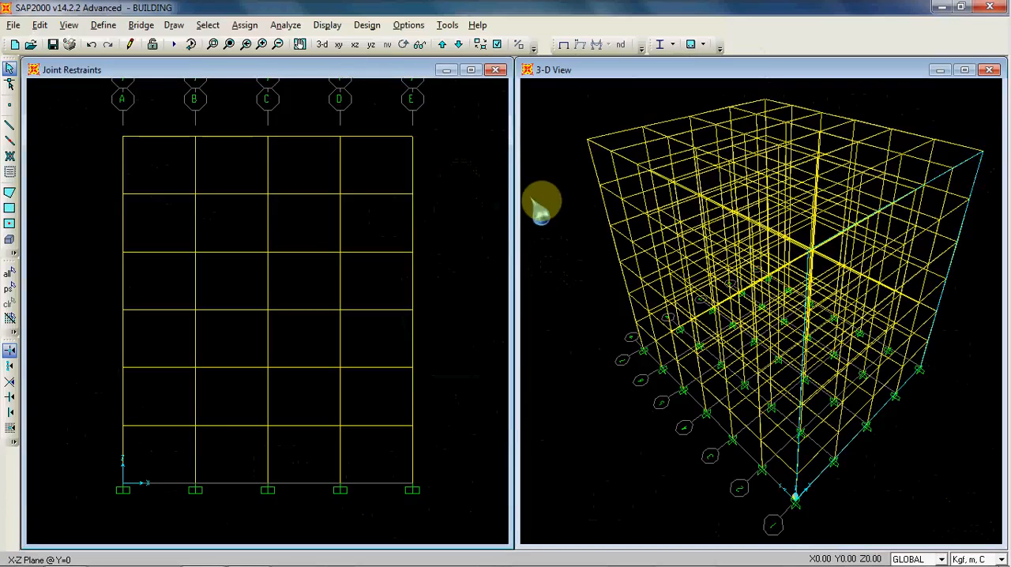
click(446, 230)
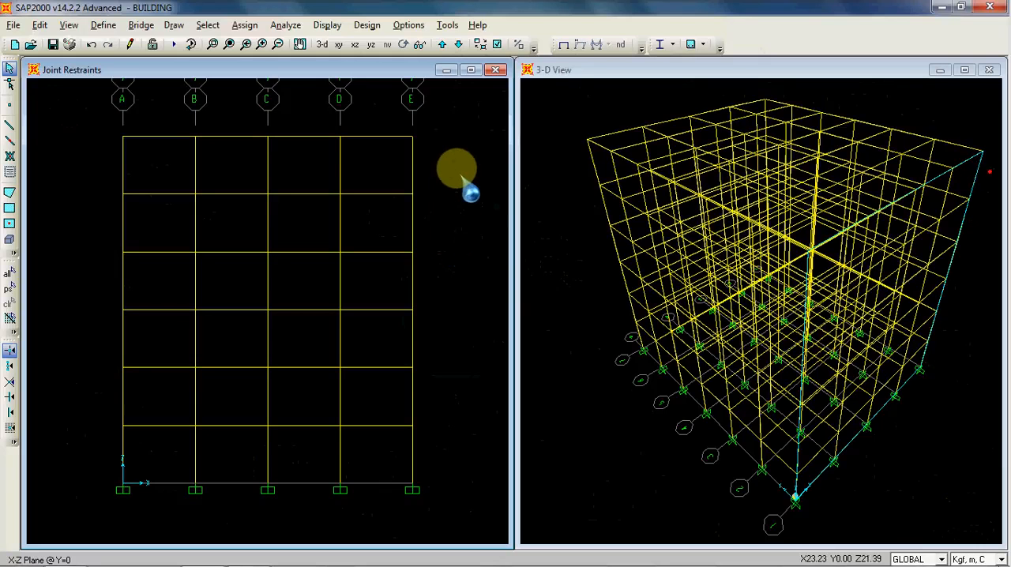
click(103, 25)
mouse_move(146, 65)
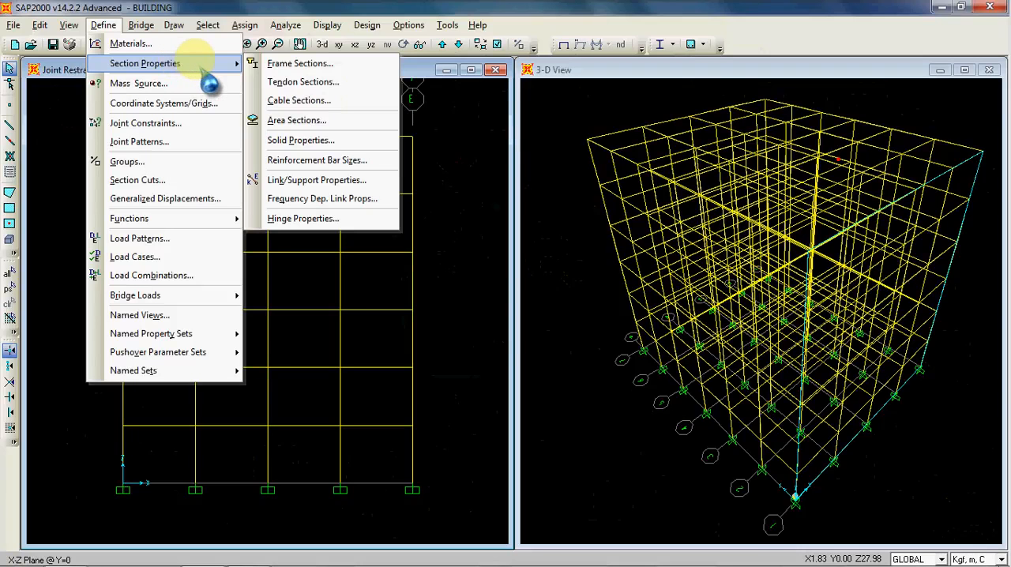
click(306, 120)
drag(481, 175, 344, 132)
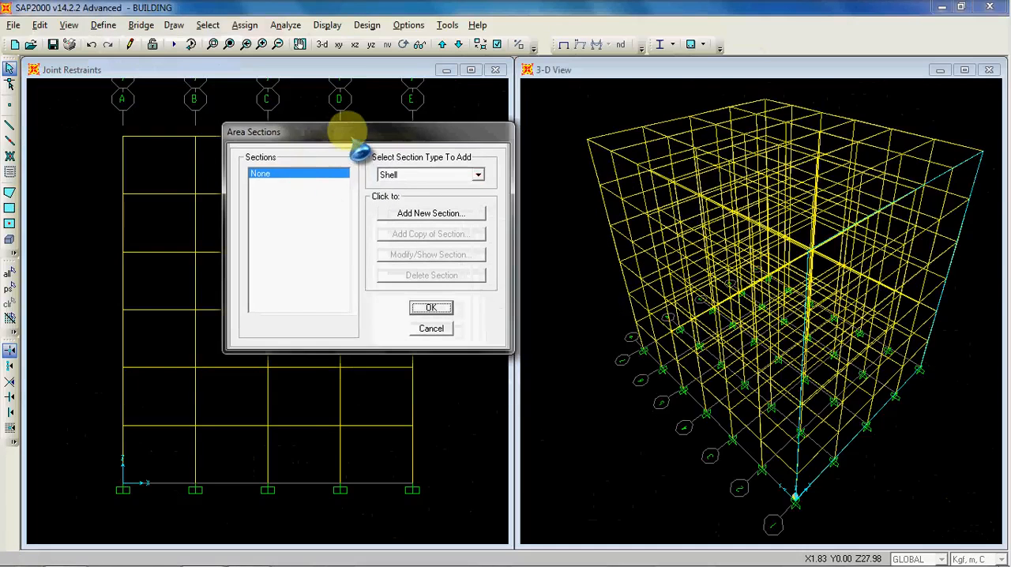
click(431, 328)
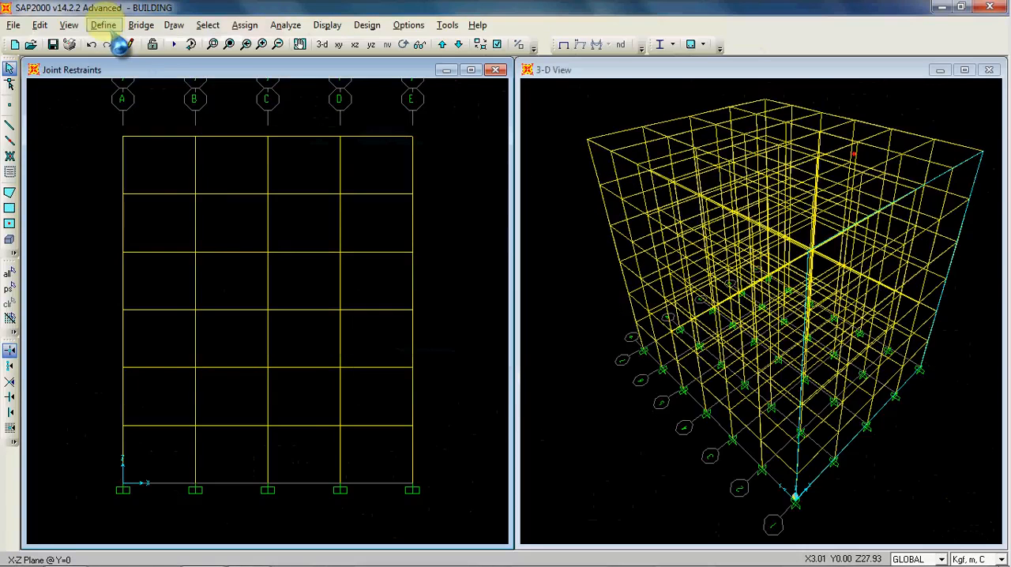
Step: Start a new shell area section named LANTAI, keeping the Shell - Thin type and using the BETON material
click(110, 28)
mouse_move(158, 64)
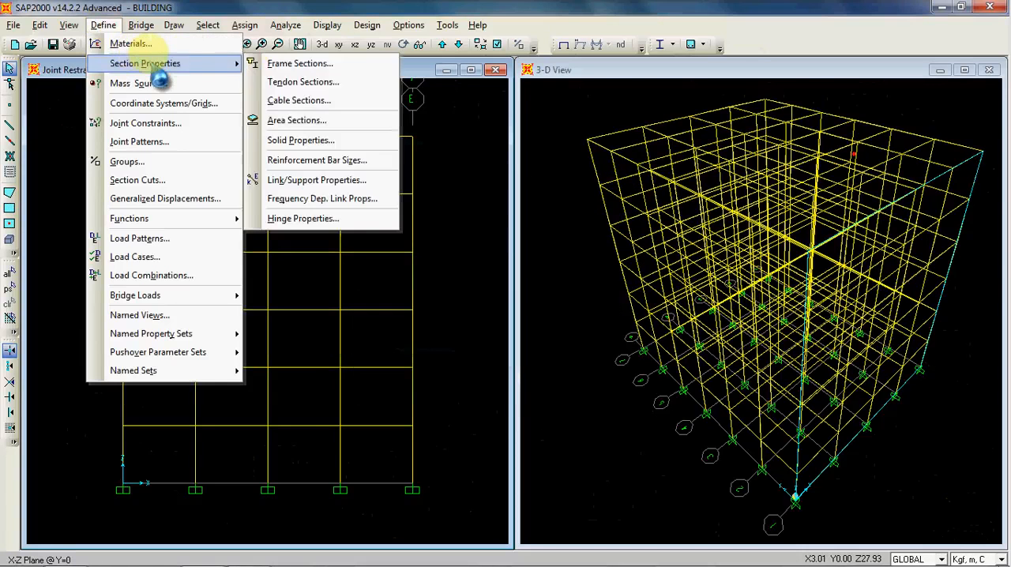
click(315, 121)
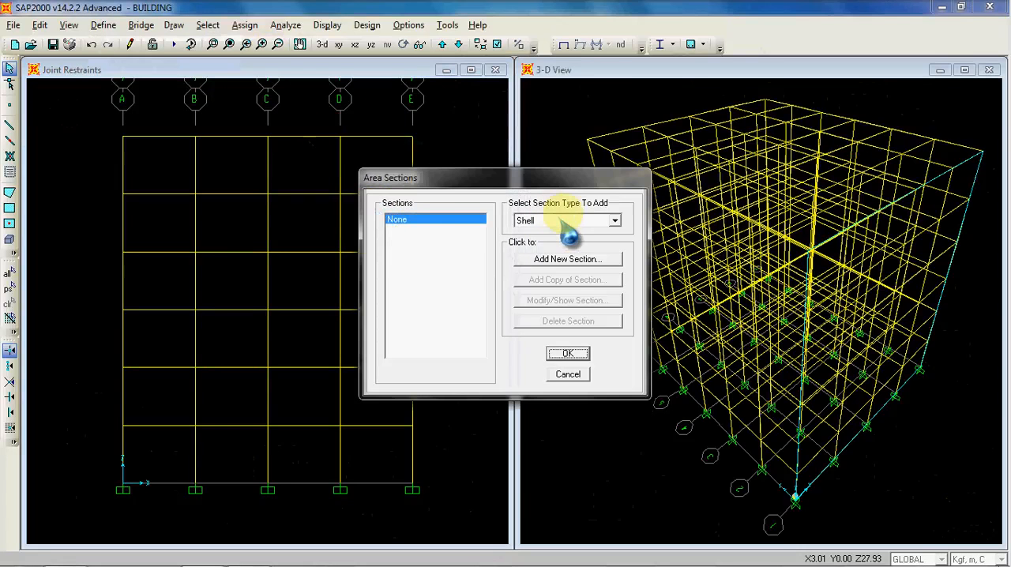
click(577, 267)
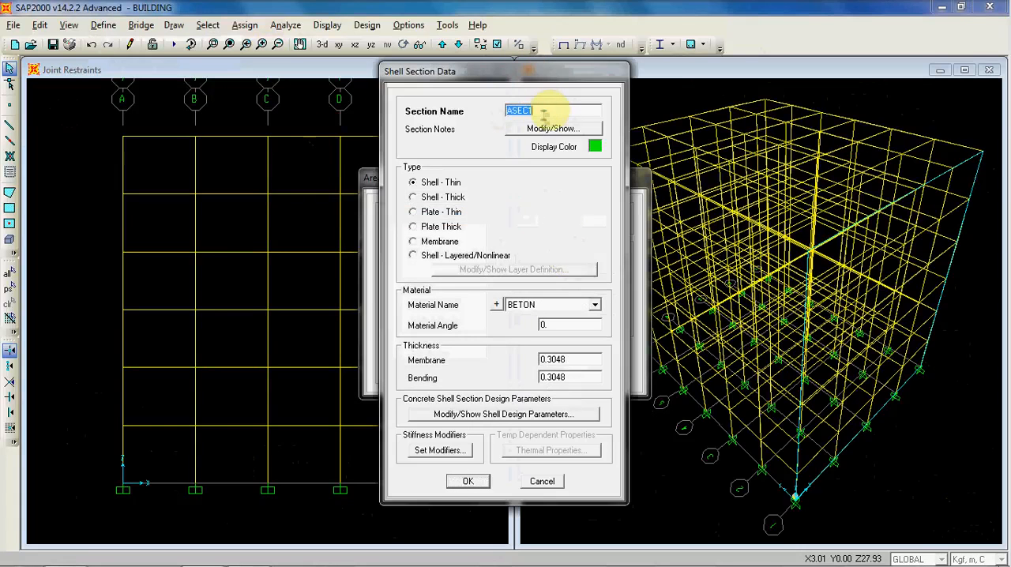
text(LANTAI)
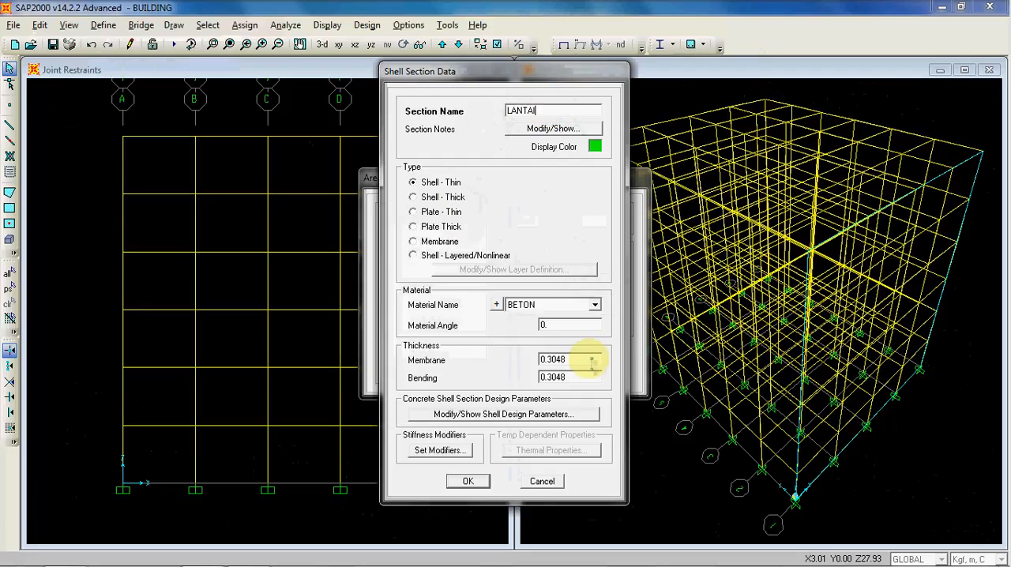
click(595, 305)
click(594, 305)
click(595, 306)
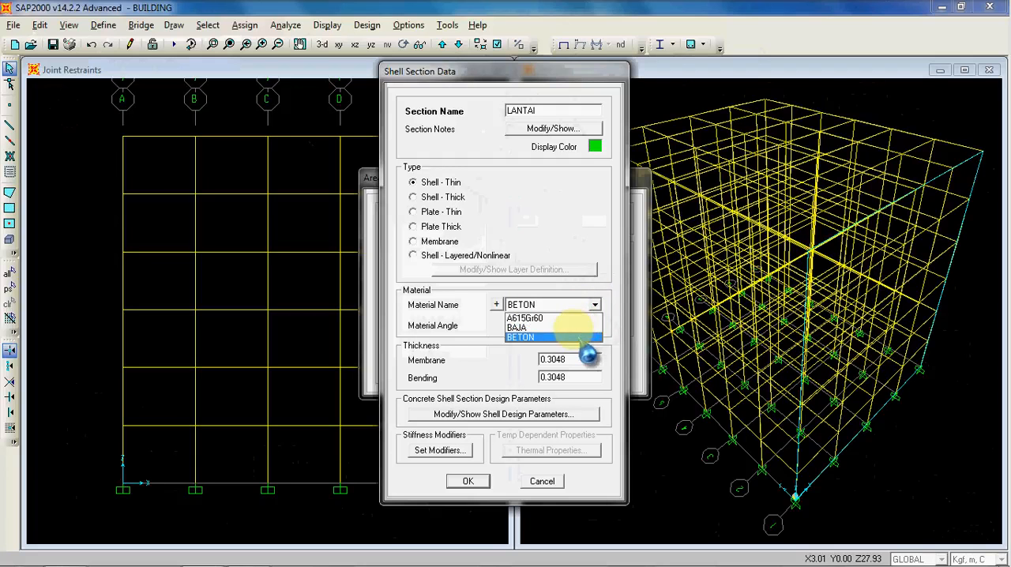
click(582, 339)
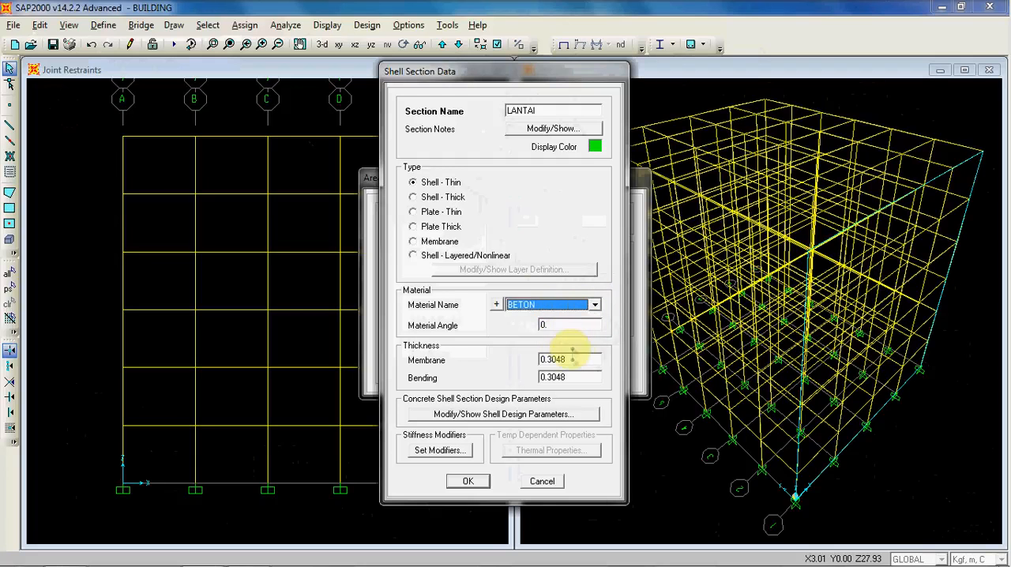
Step: Set the LANTAI section's membrane and bending thickness to 0.12 m and save the area section
double_click(579, 359)
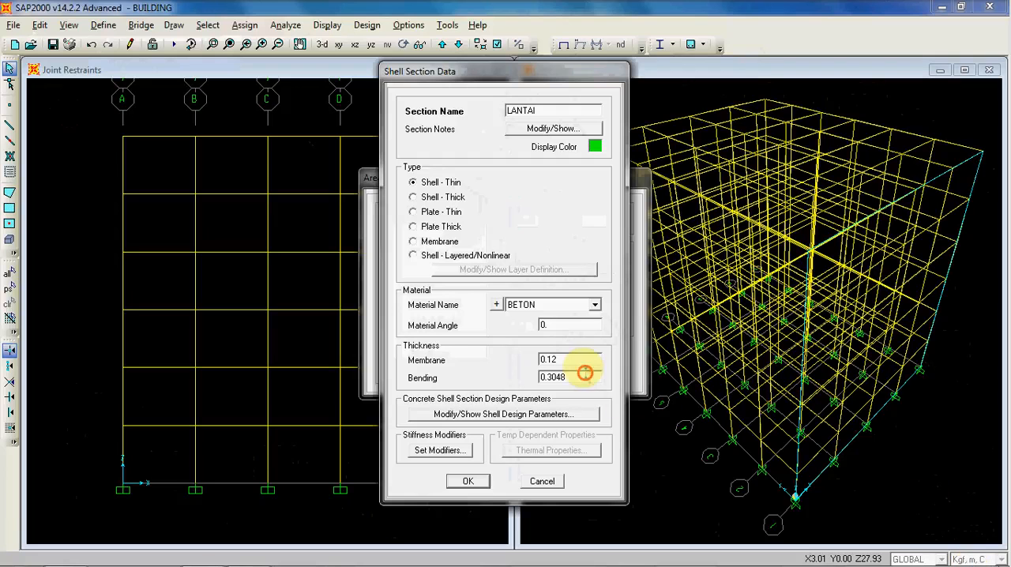
text(0.12)
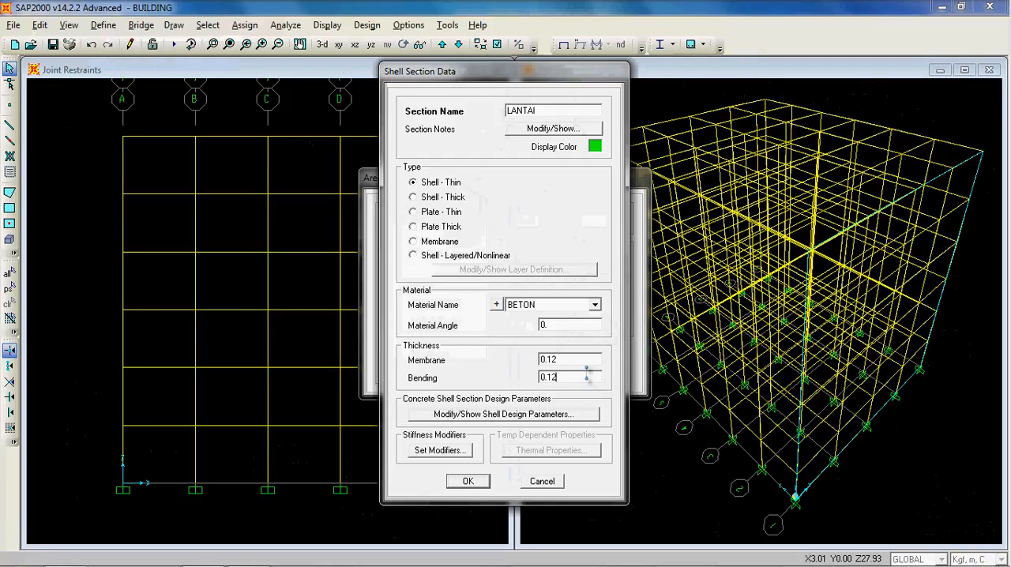
click(468, 482)
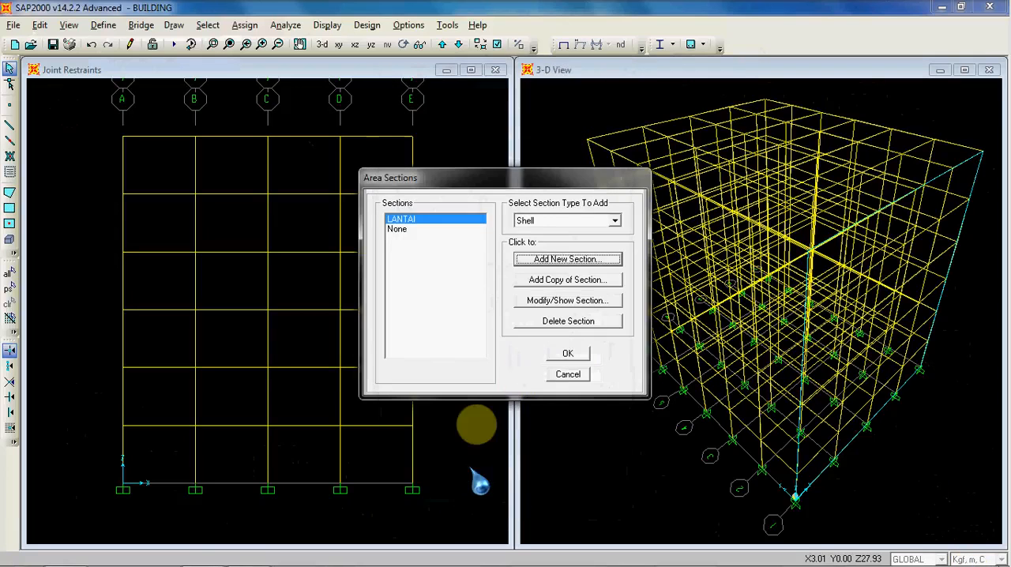
click(567, 352)
Step: Display the X-Y plane at Z=4 beside the 3-D view with the whole floor grid visible
click(437, 235)
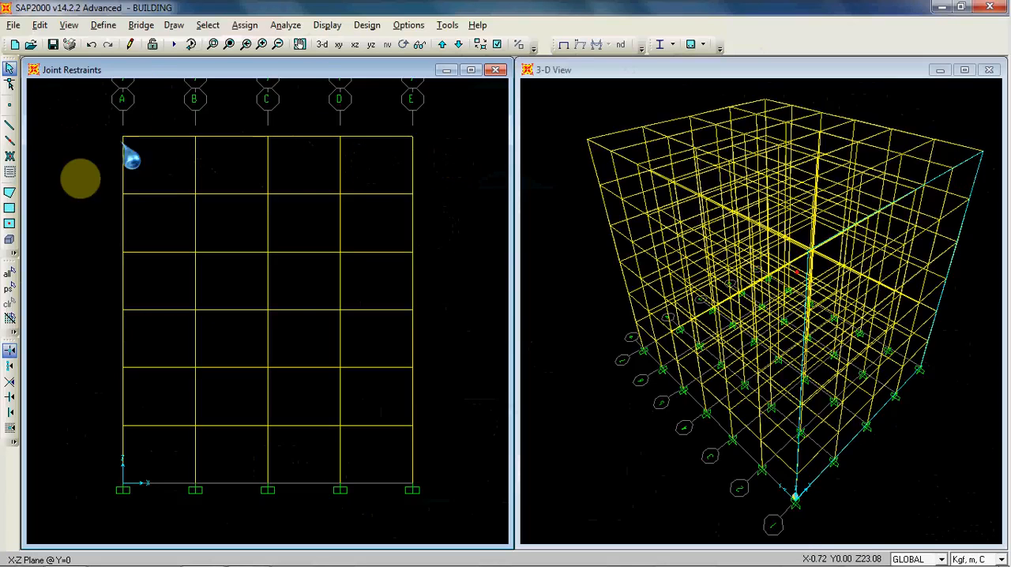
click(588, 96)
scroll(588, 99, down, 1)
mouse_move(589, 99)
middle_down()
mouse_move(590, 110)
mouse_move(582, 90)
middle_up()
scroll(590, 110, up, 1)
click(454, 139)
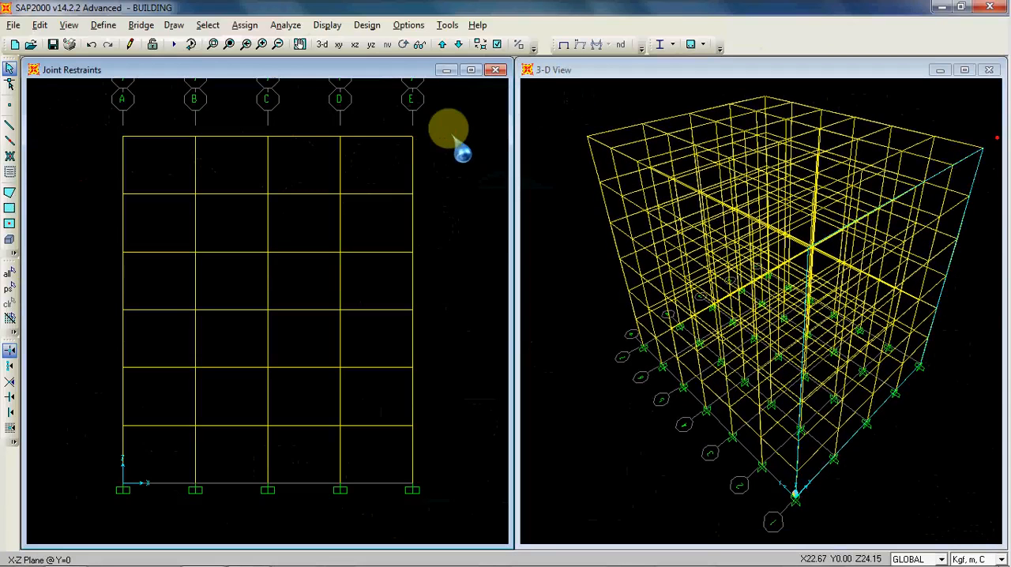
click(339, 45)
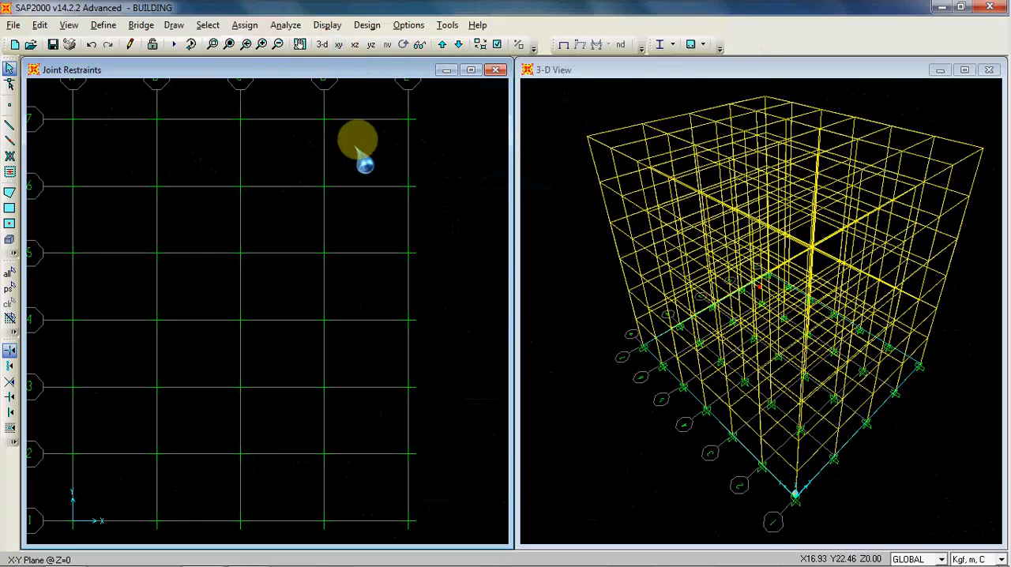
scroll(373, 157, down, 1)
middle_drag(301, 160, 315, 175)
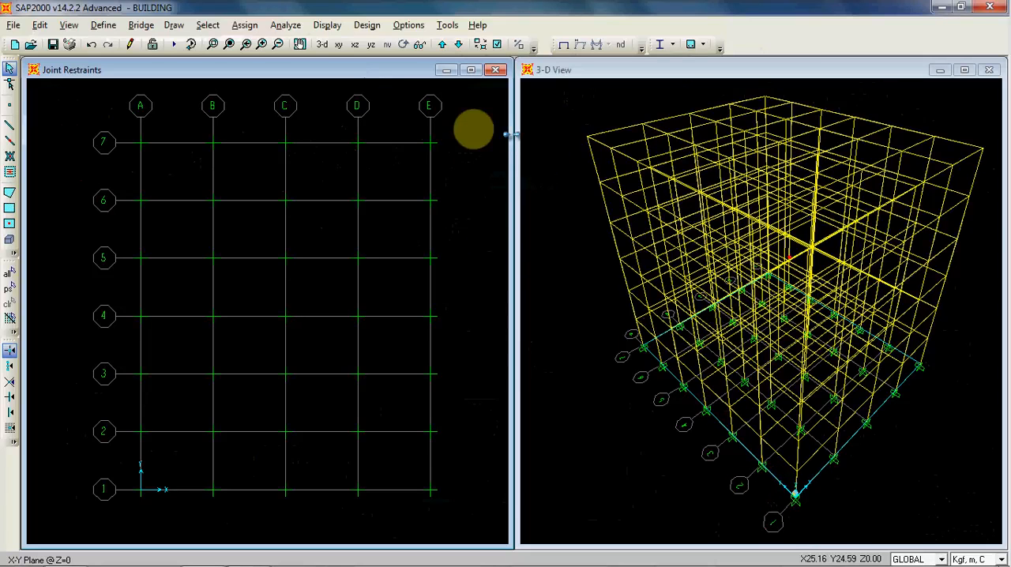
click(441, 44)
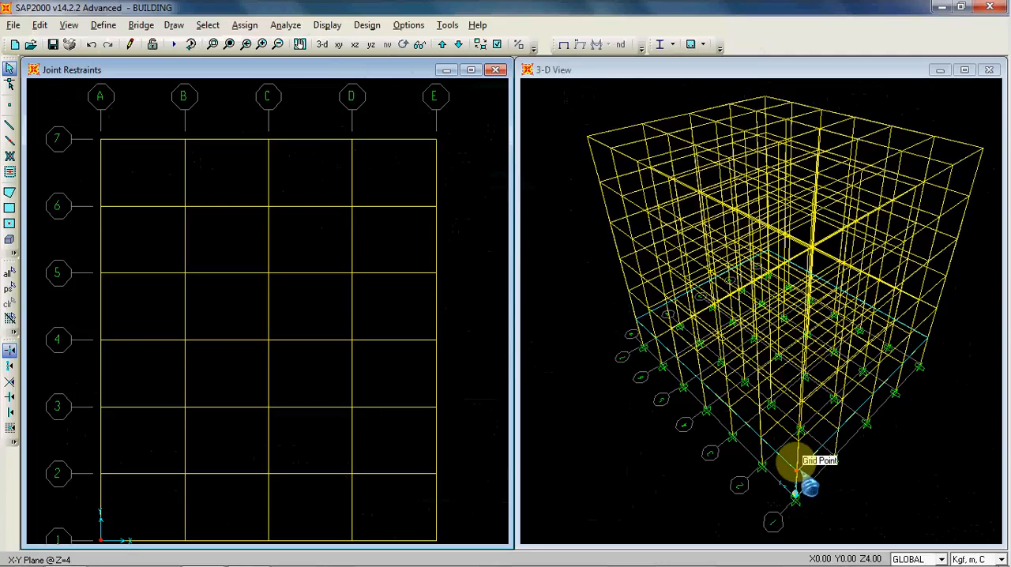
scroll(403, 231, down, 2)
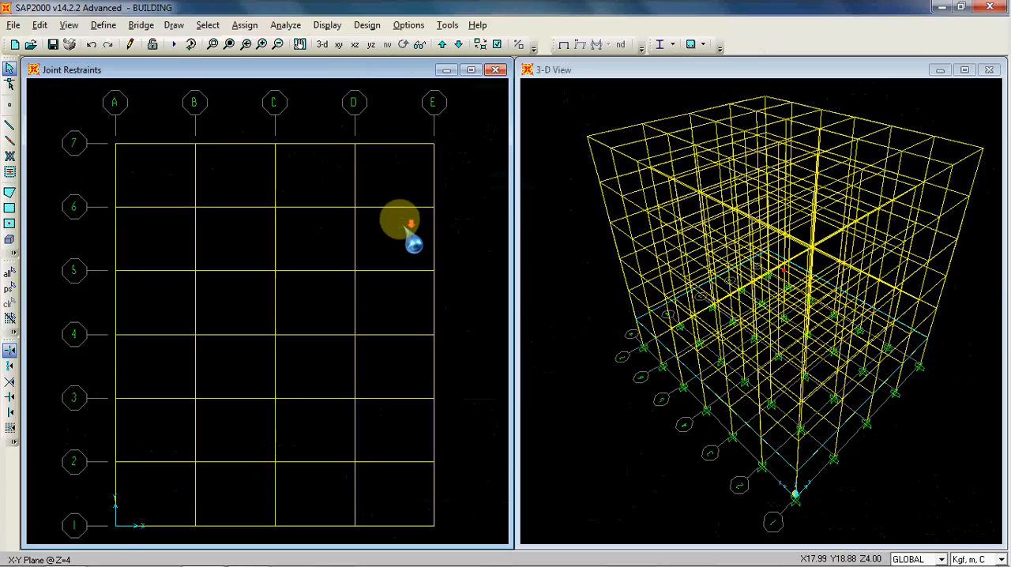
scroll(406, 237, down, 1)
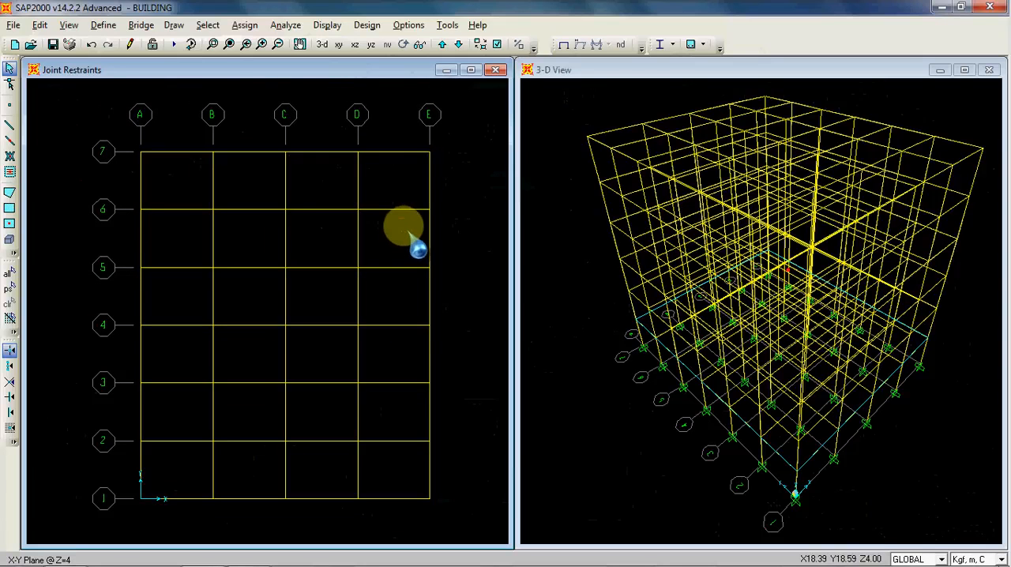
Step: Draw a four-corner LANTAI poly area over the bay between grid lines A-B and 6-7 at Z=4
click(173, 24)
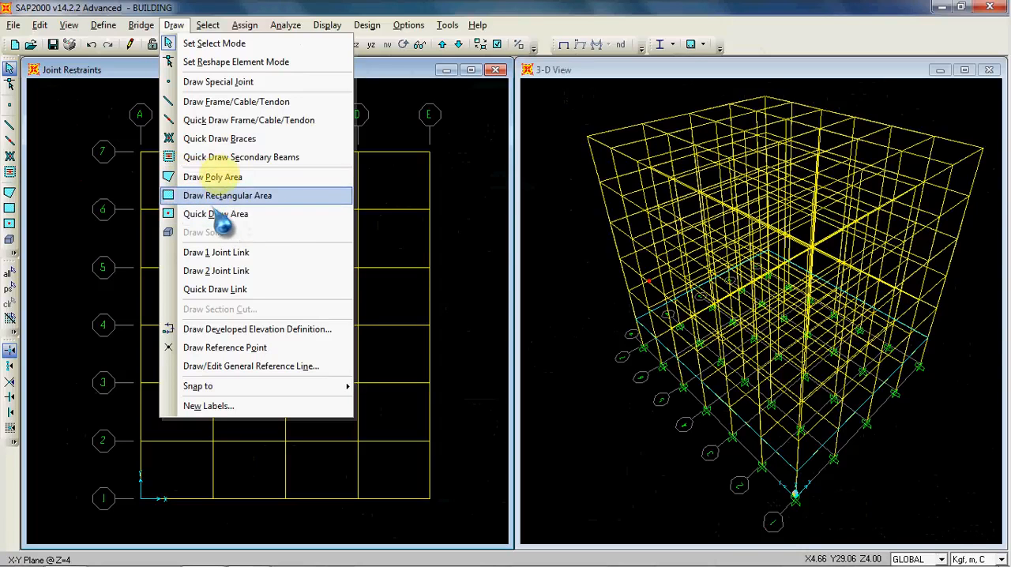
click(175, 24)
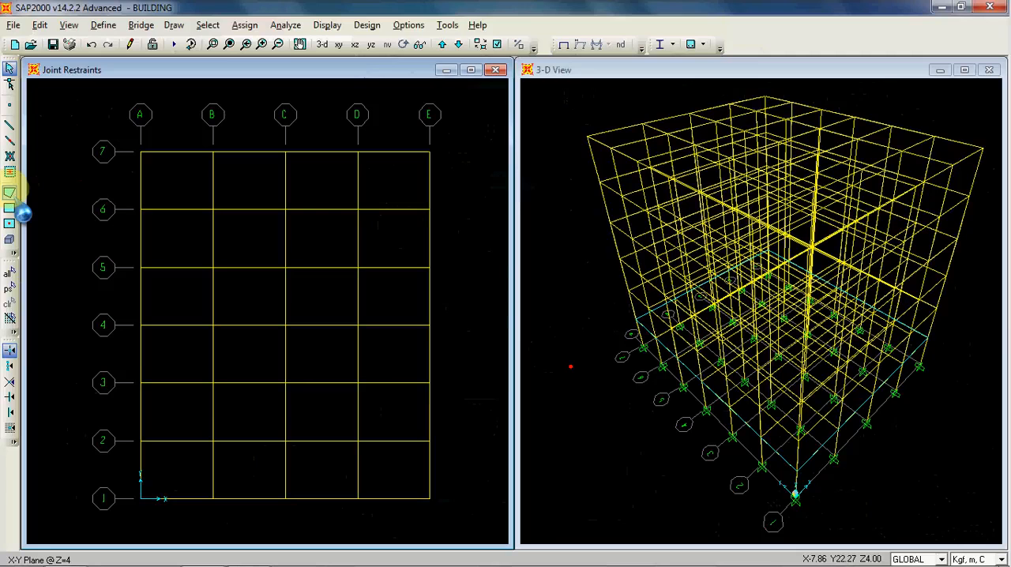
click(10, 193)
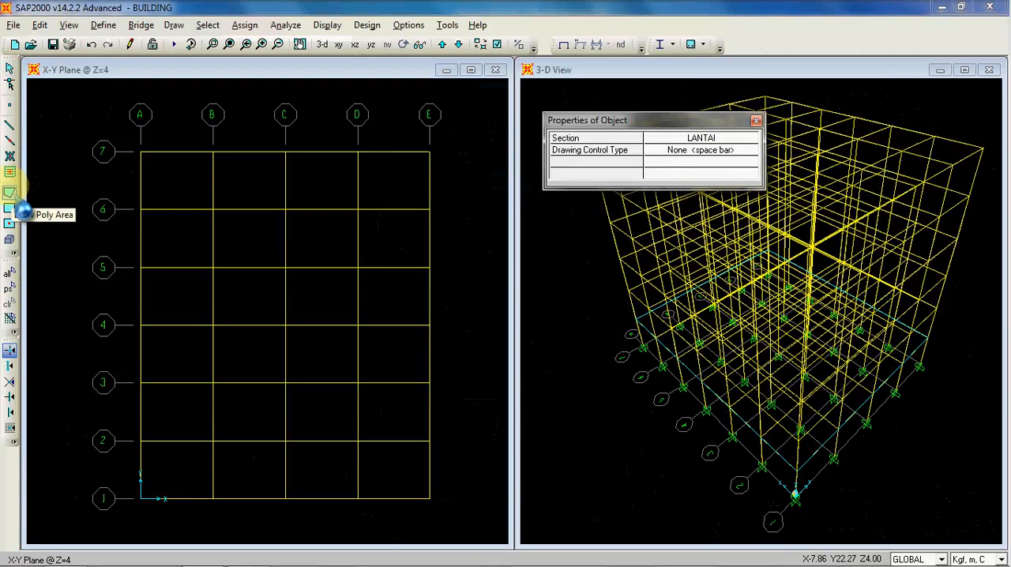
click(140, 153)
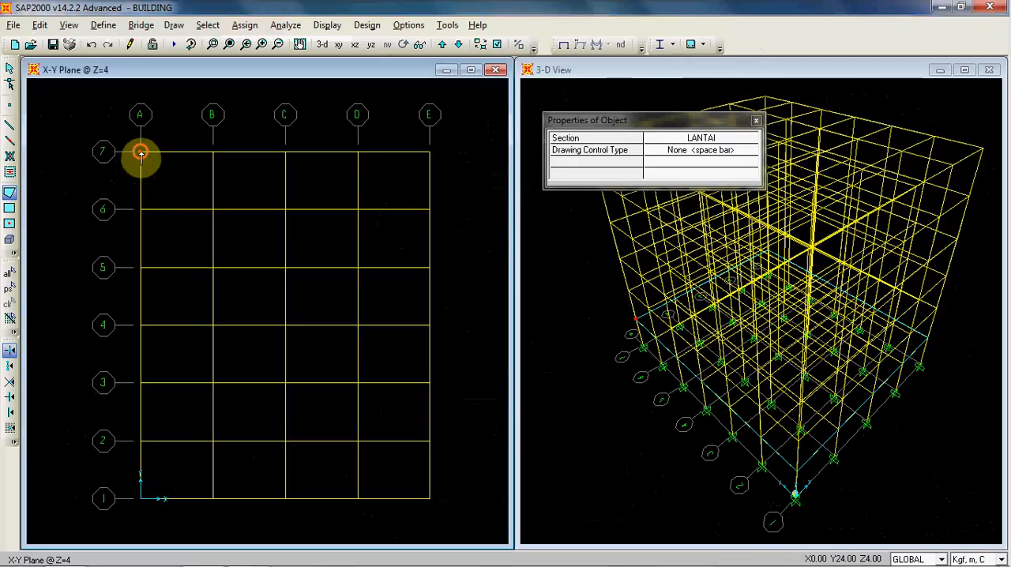
click(213, 153)
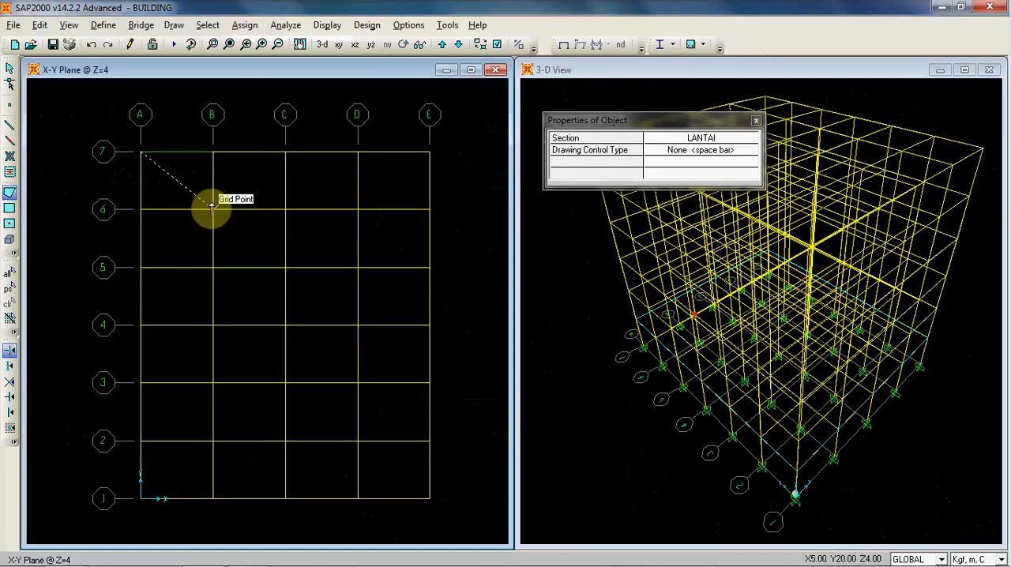
click(214, 209)
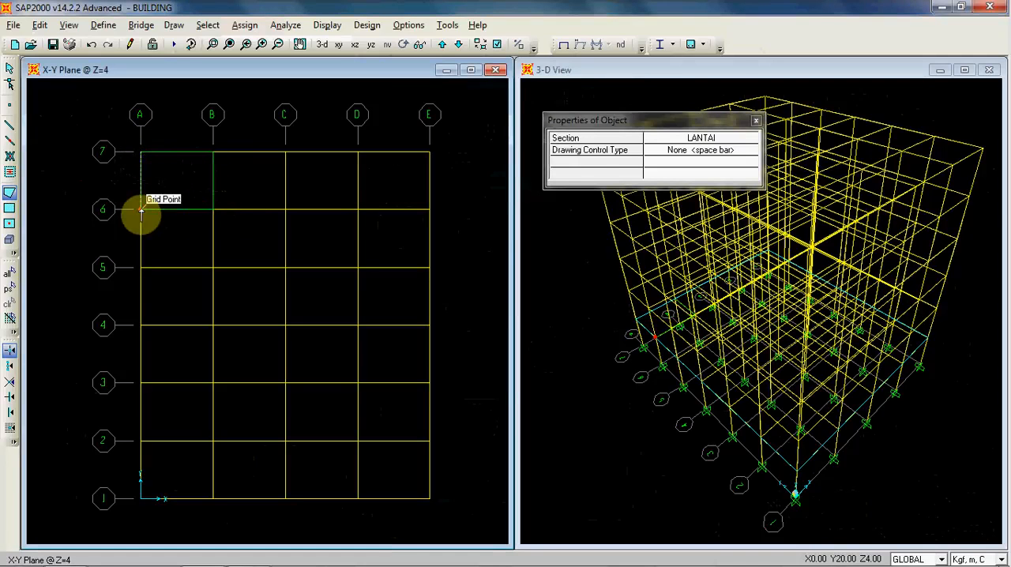
click(141, 209)
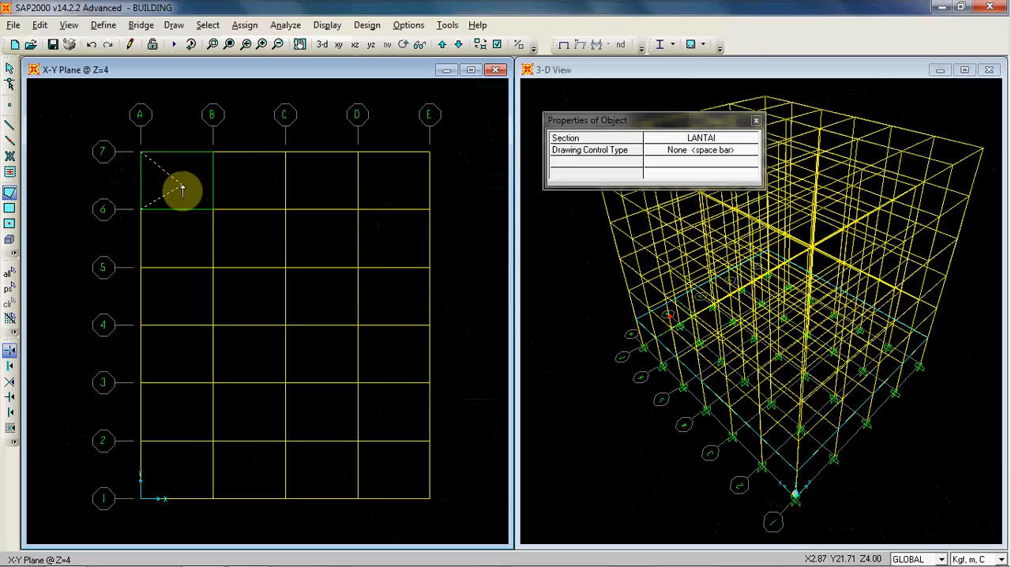
key(Return)
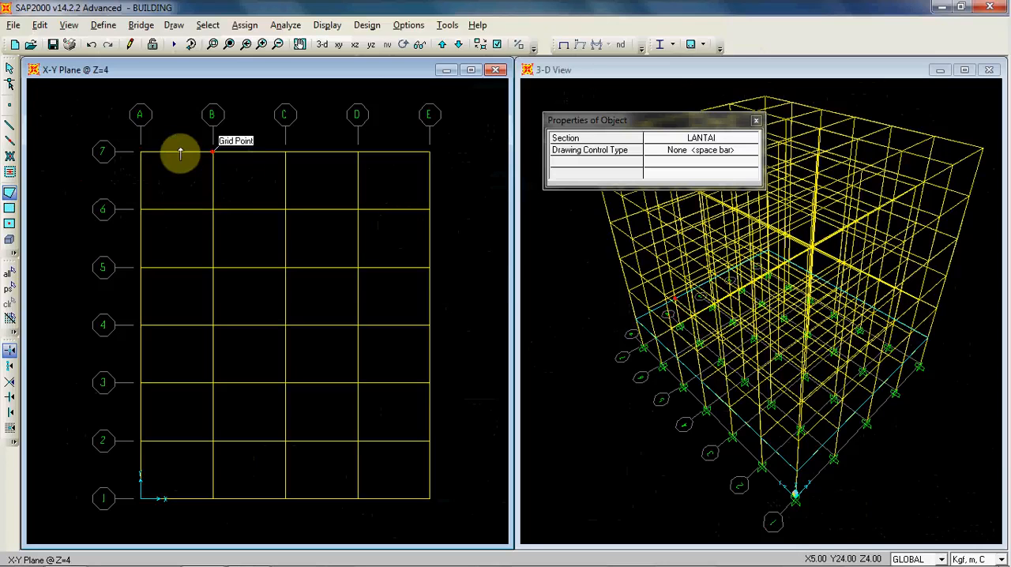
click(10, 69)
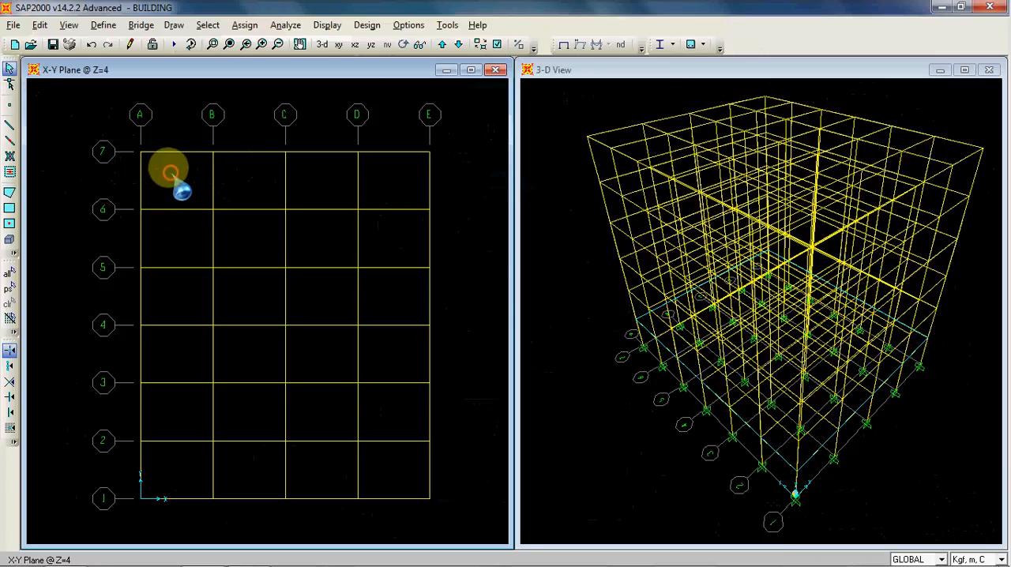
click(173, 210)
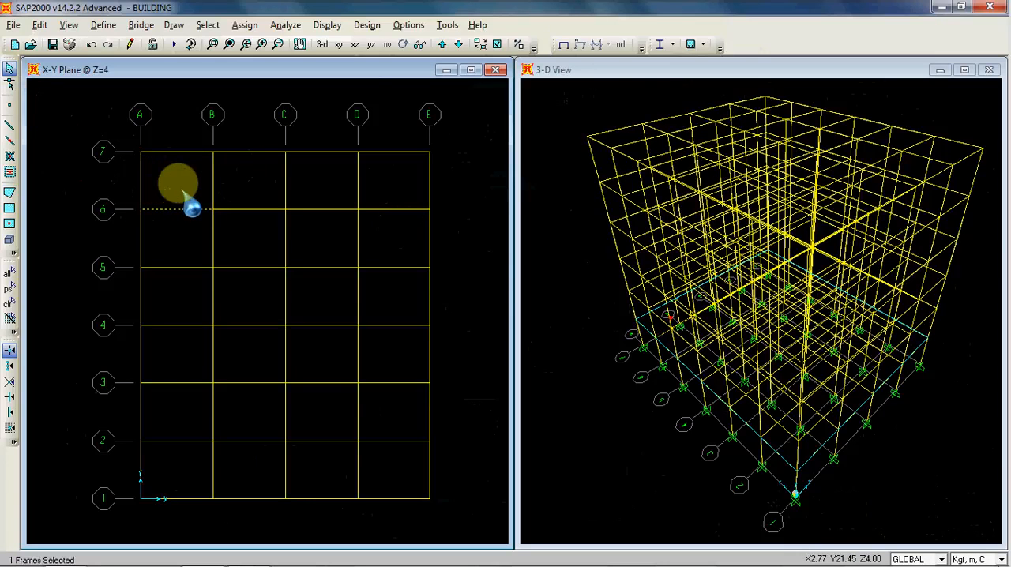
Step: Redraw the LANTAI poly area over the A-B, 6-7 bay at Z=4 through its four grid corners and finish it
click(10, 192)
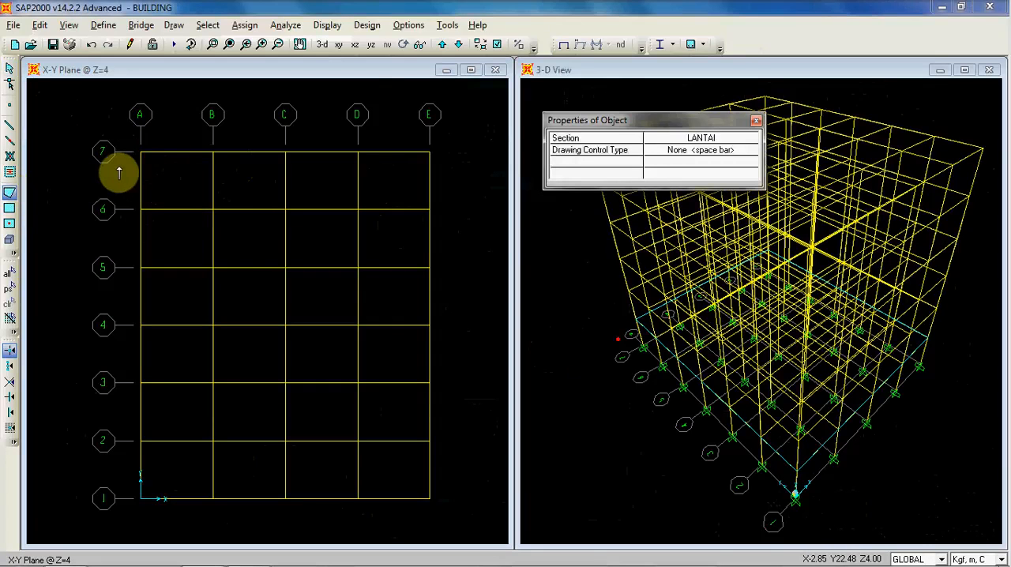
click(141, 155)
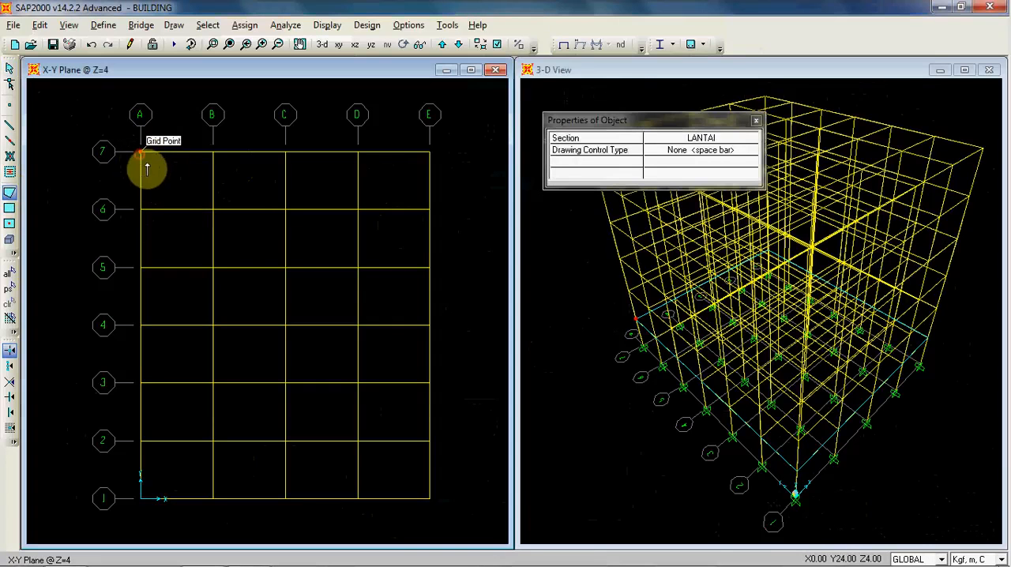
click(212, 152)
click(213, 209)
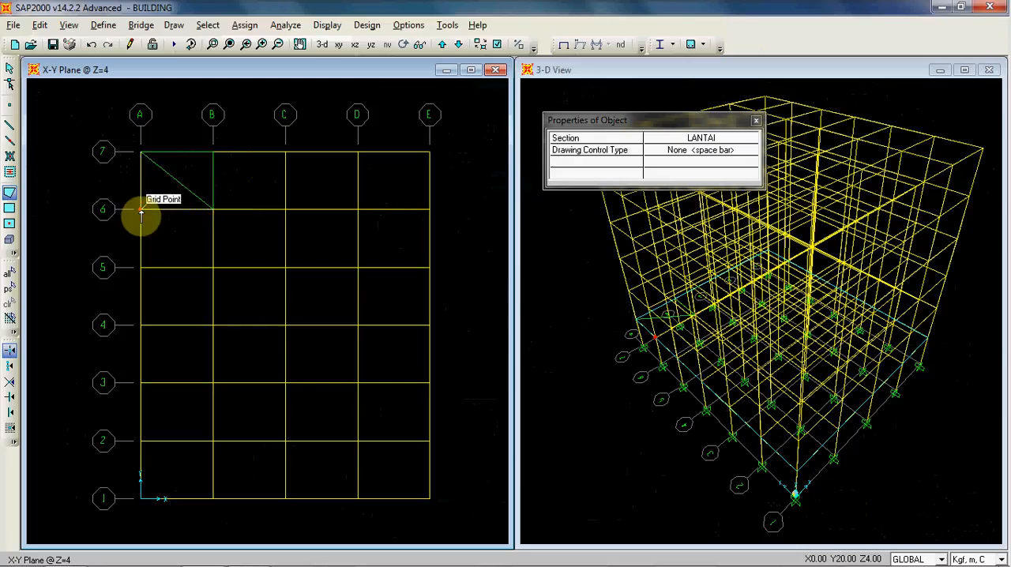
click(141, 210)
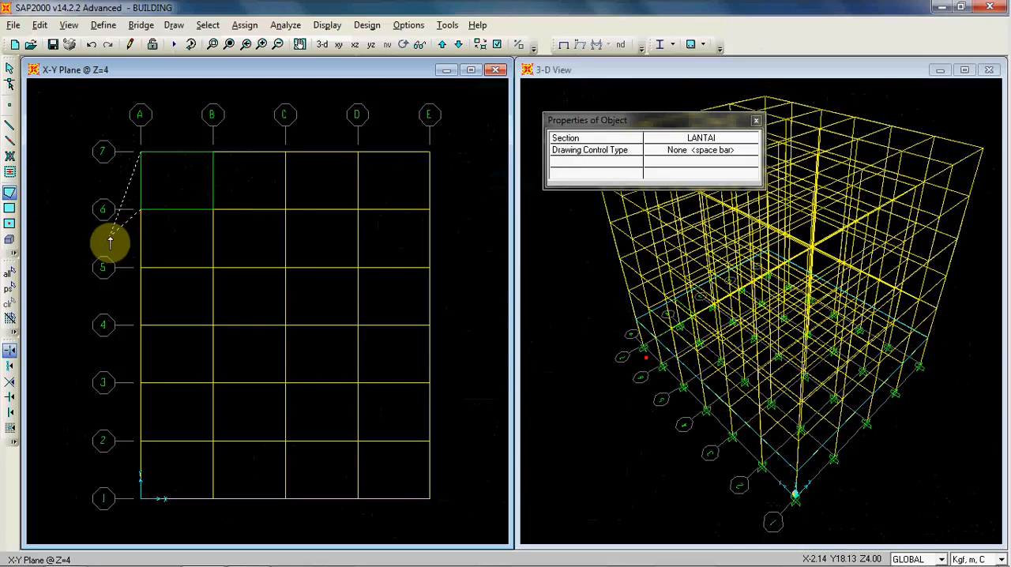
key(Return)
click(9, 69)
click(170, 176)
click(192, 181)
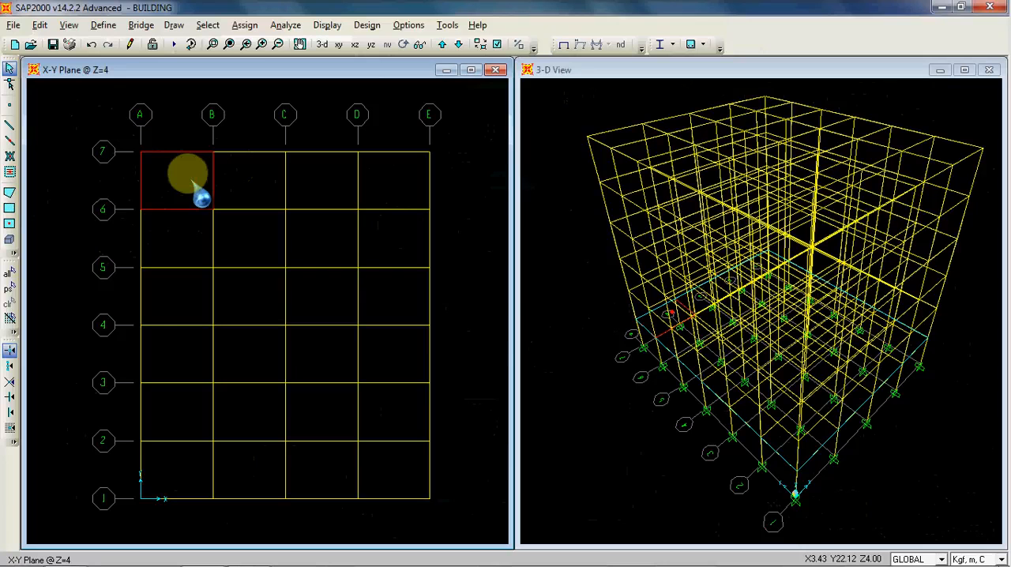
Step: Draw a four-corner LANTAI poly area over the bay between grid lines B-C and 6-7 at Z=4
click(9, 192)
click(287, 175)
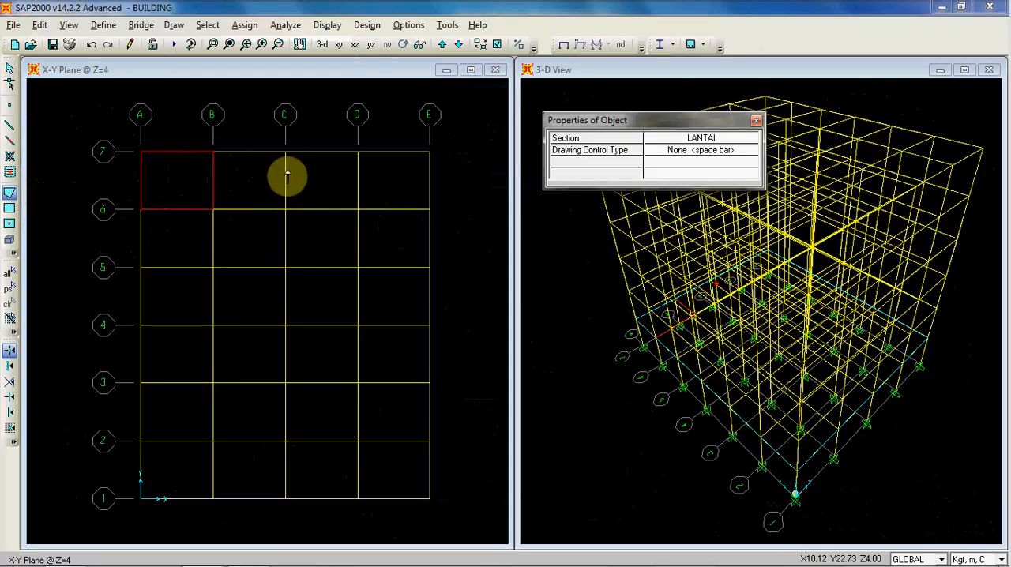
click(213, 152)
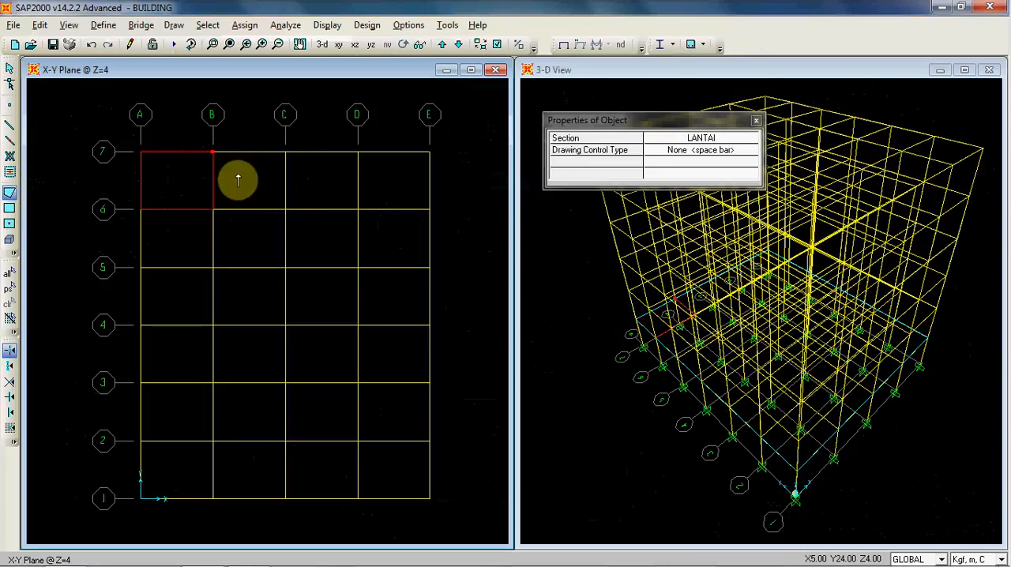
click(286, 152)
click(285, 209)
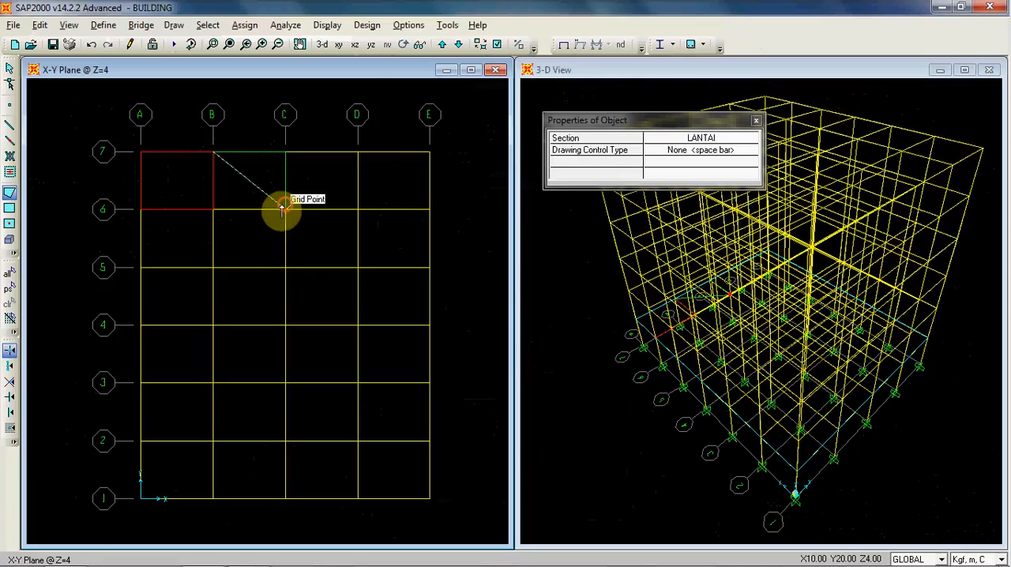
click(213, 209)
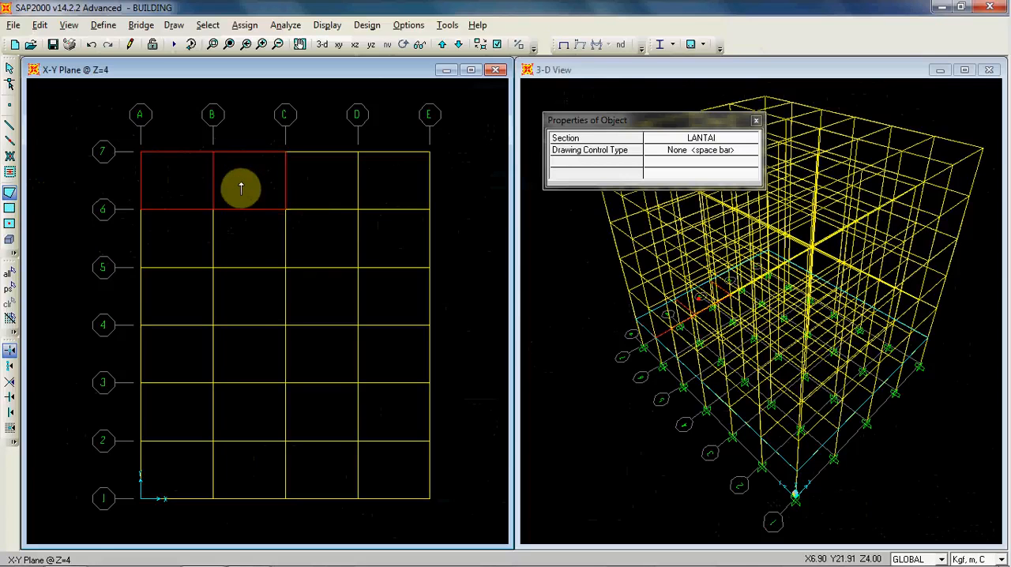
Step: Draw rectangular LANTAI areas from corner to corner over the C-D and D-E bays between grid lines 6 and 7
click(8, 208)
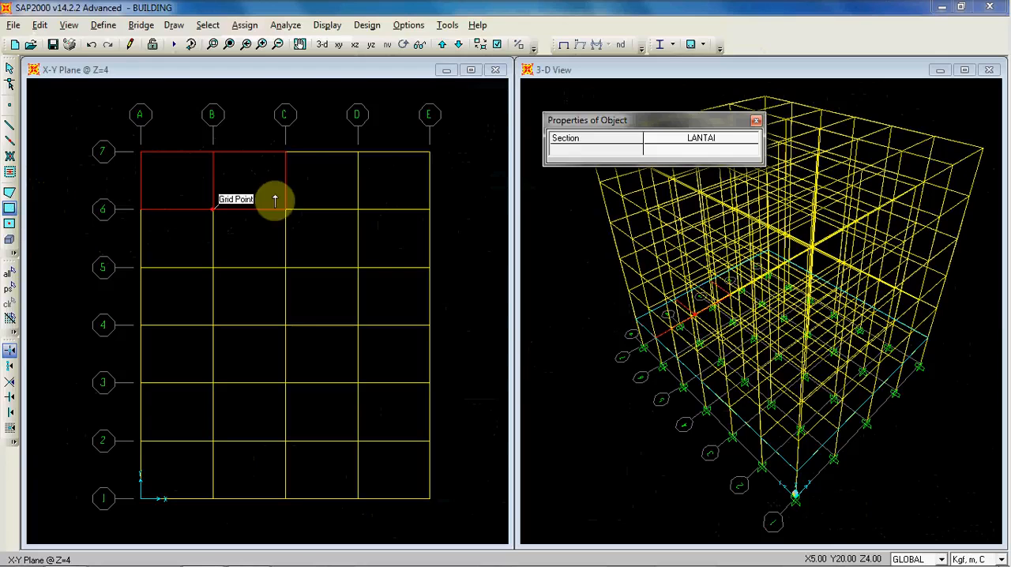
click(286, 152)
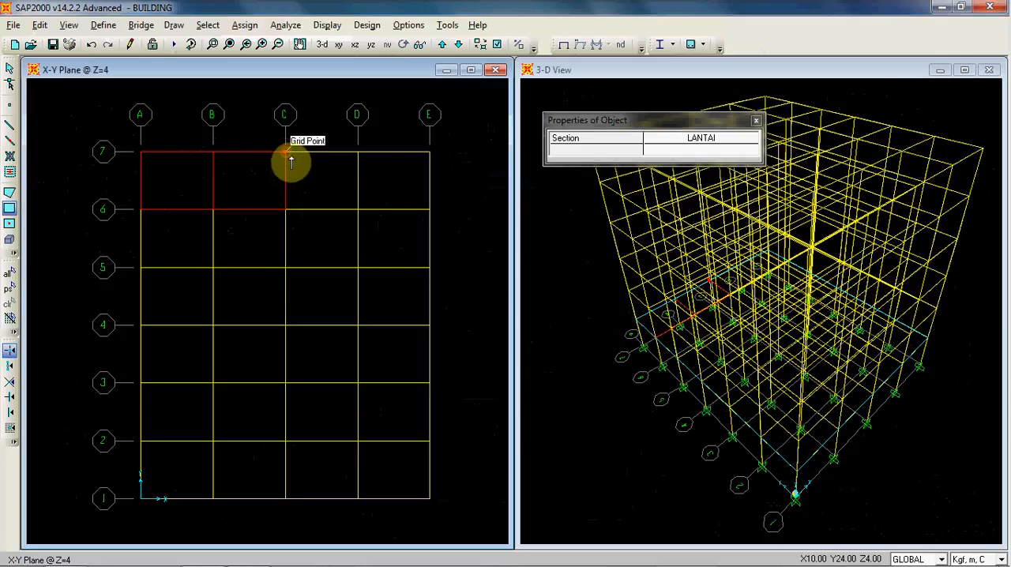
click(358, 210)
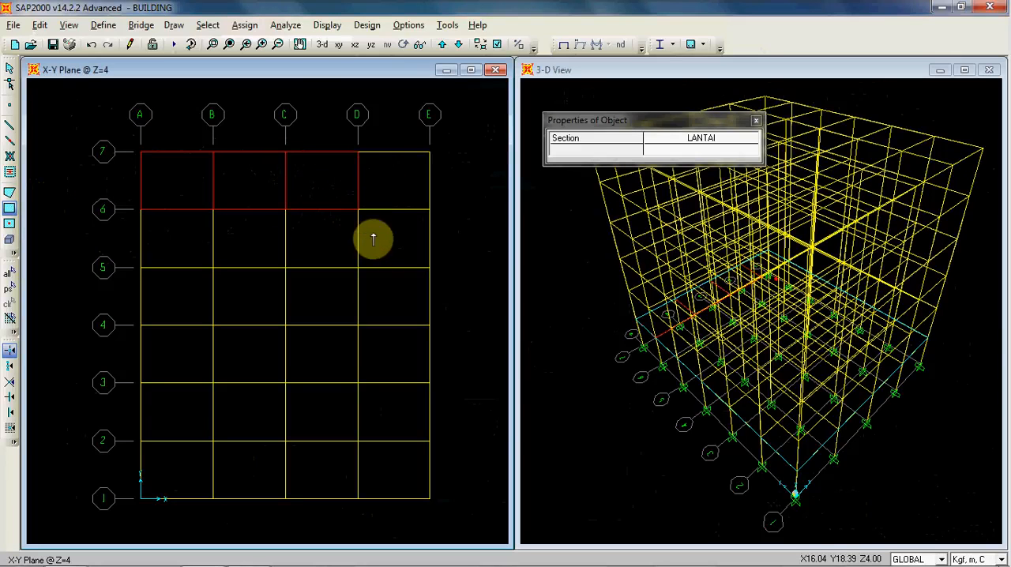
click(358, 154)
click(429, 210)
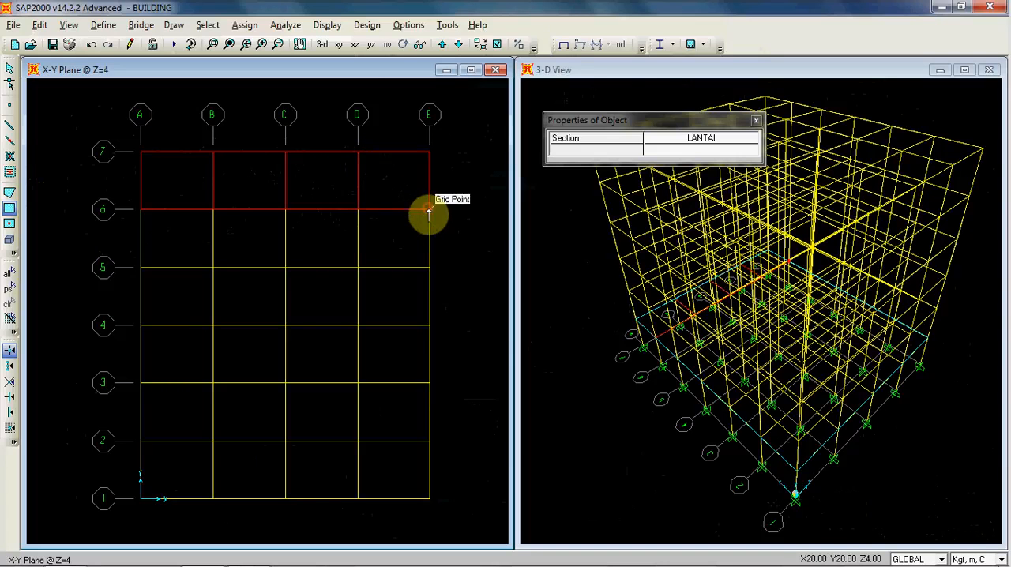
Step: Draw rectangular LANTAI areas over all four bays from A to E between grid lines 5 and 6
click(141, 210)
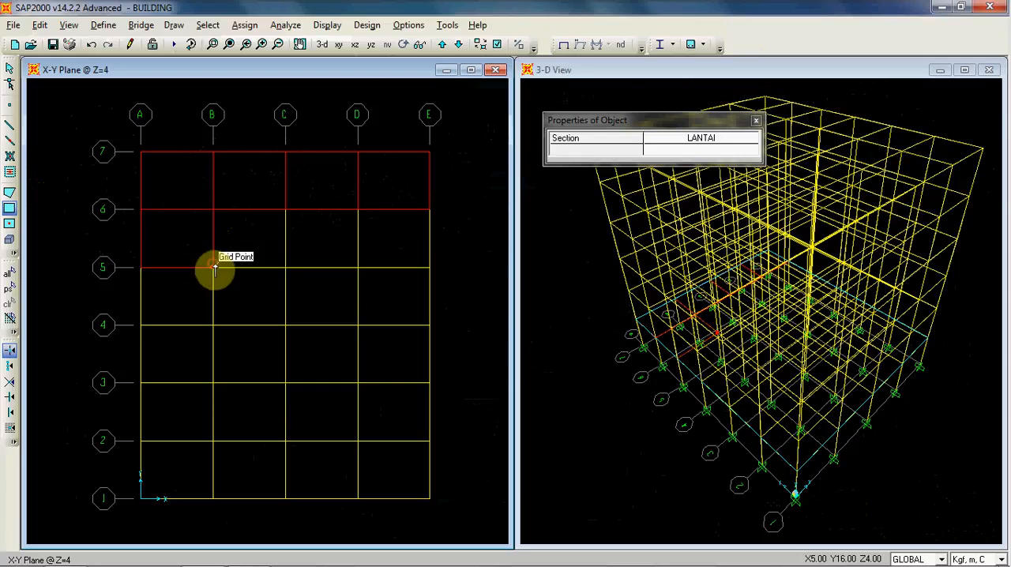
click(215, 213)
click(286, 271)
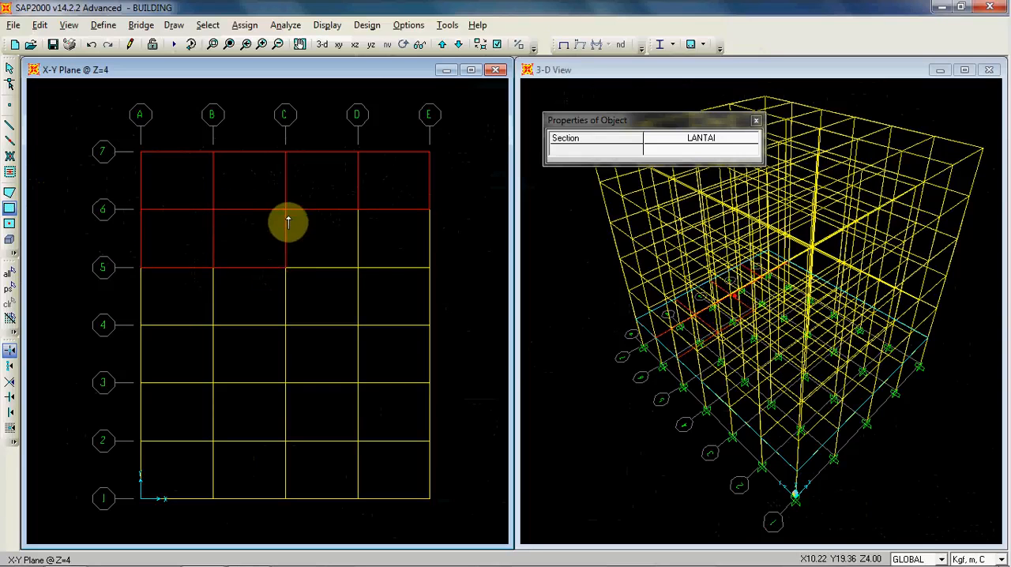
click(287, 210)
click(358, 268)
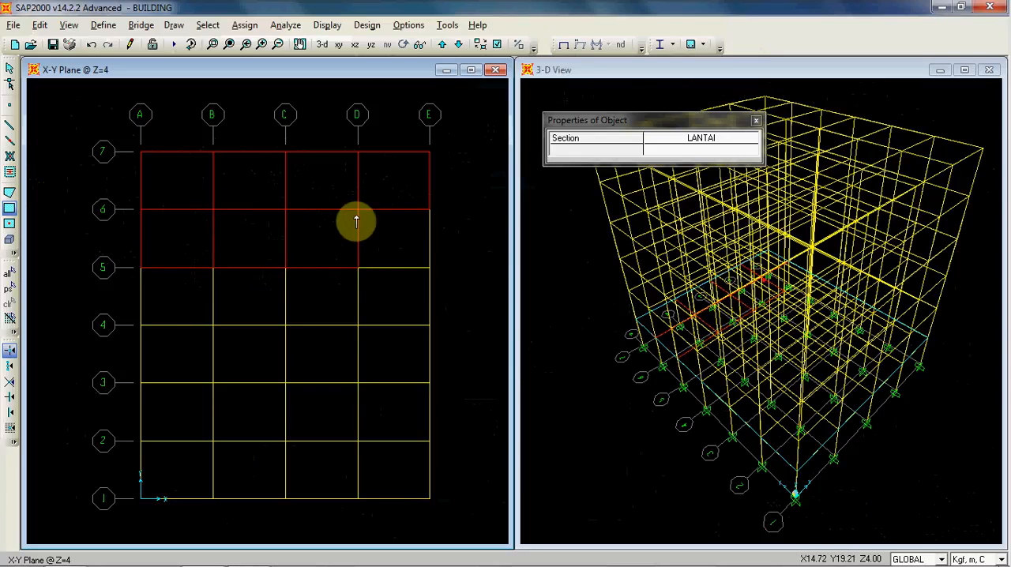
click(357, 212)
click(427, 268)
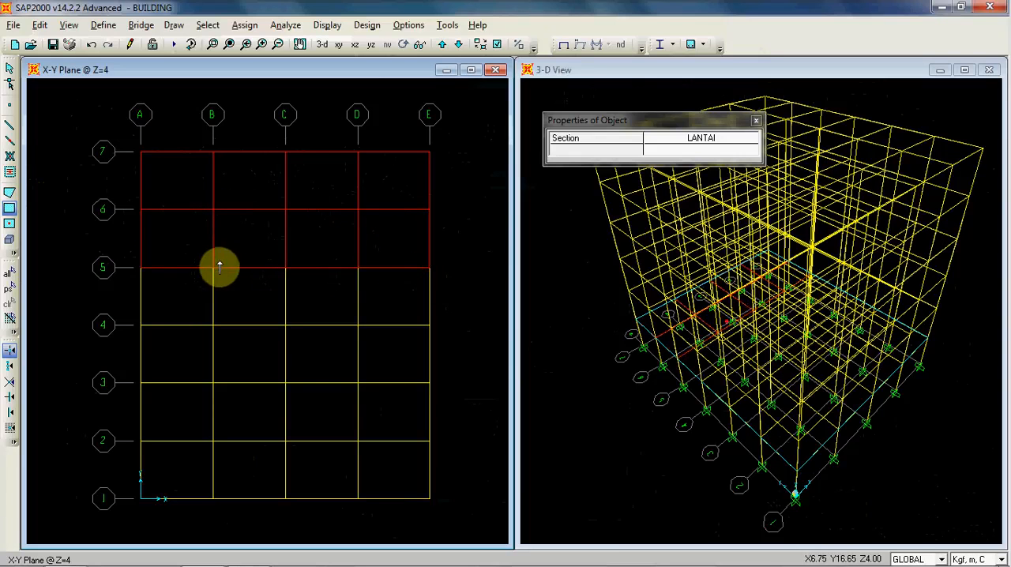
Step: Quick-draw LANTAI areas in the four bays from A to E between grid lines 4 and 5
click(9, 223)
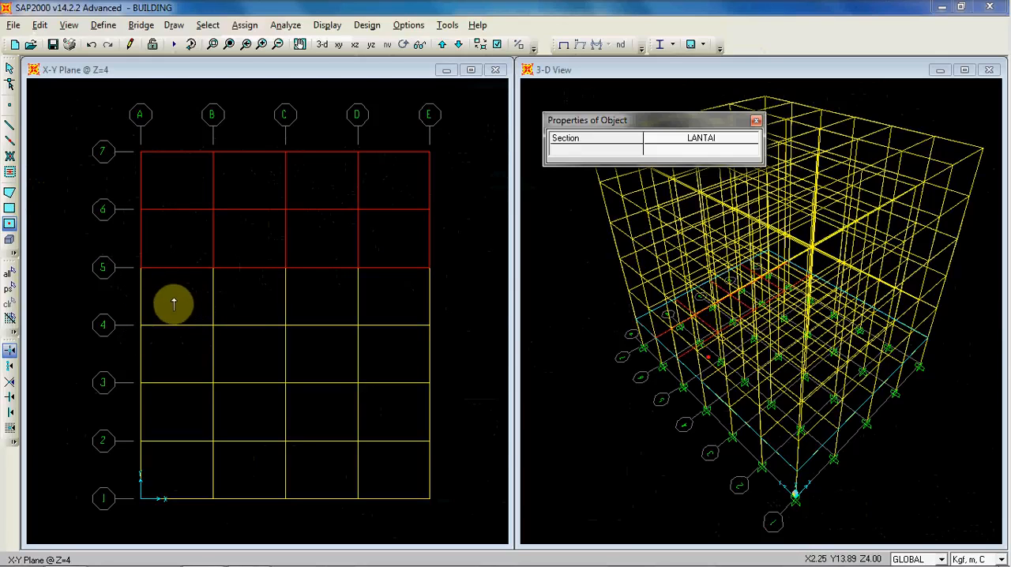
click(707, 140)
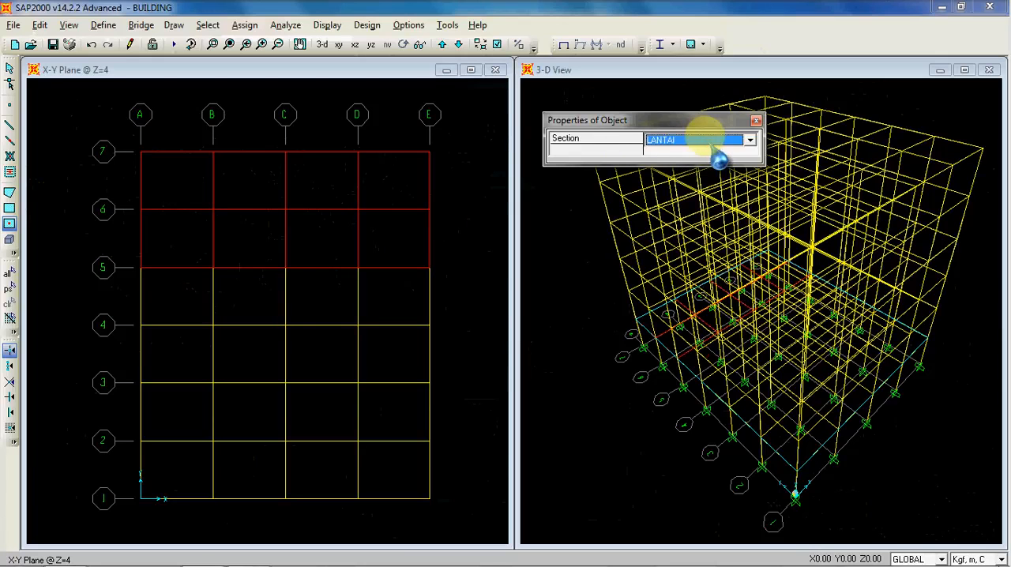
click(706, 140)
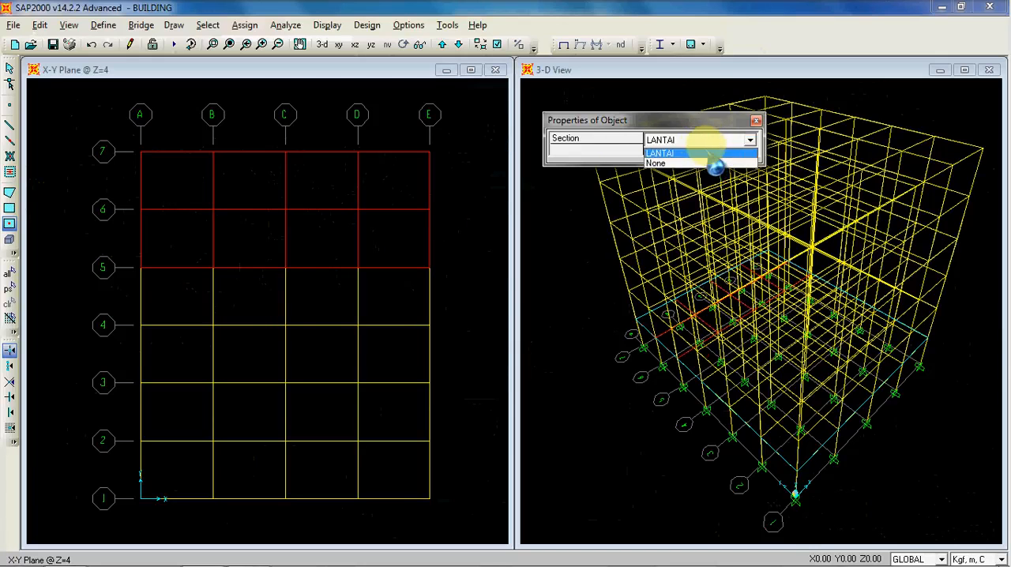
click(707, 154)
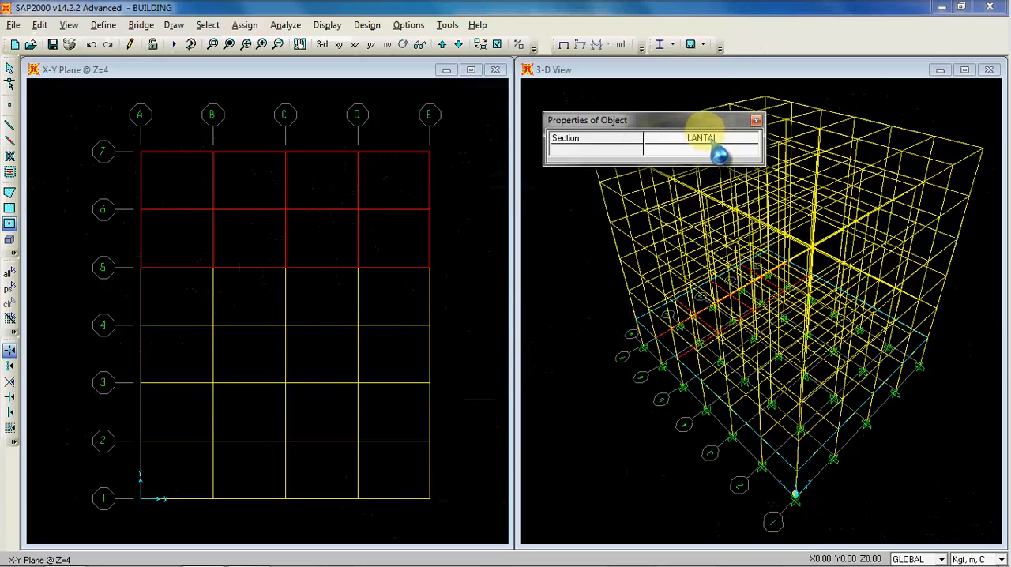
click(713, 138)
click(712, 137)
click(712, 138)
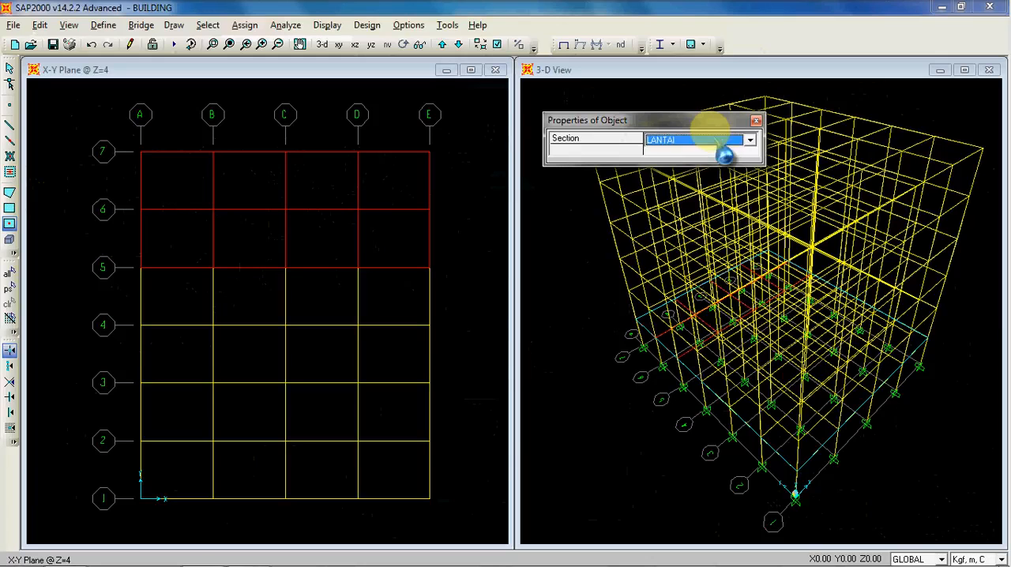
click(182, 297)
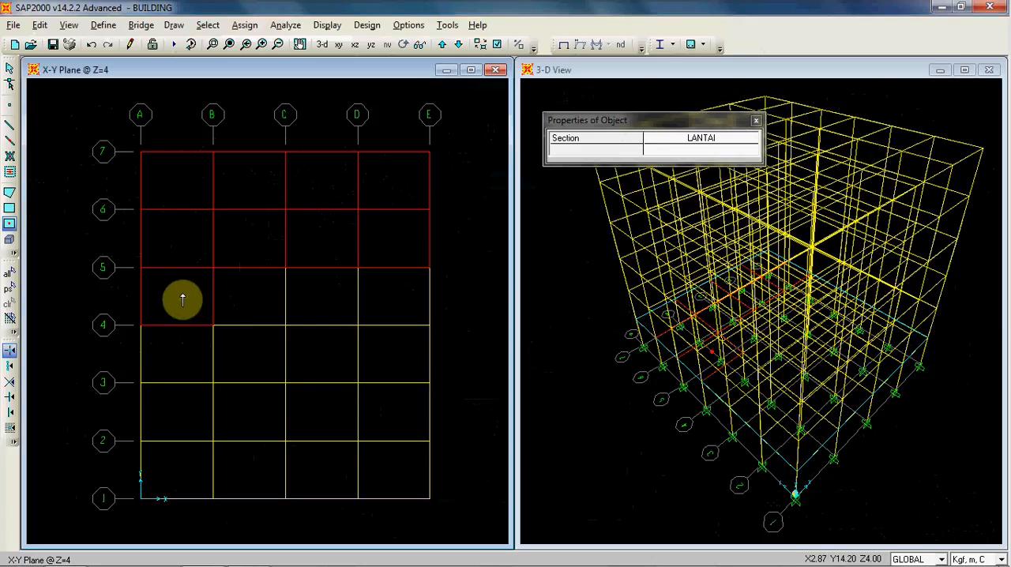
click(244, 296)
click(328, 295)
click(393, 290)
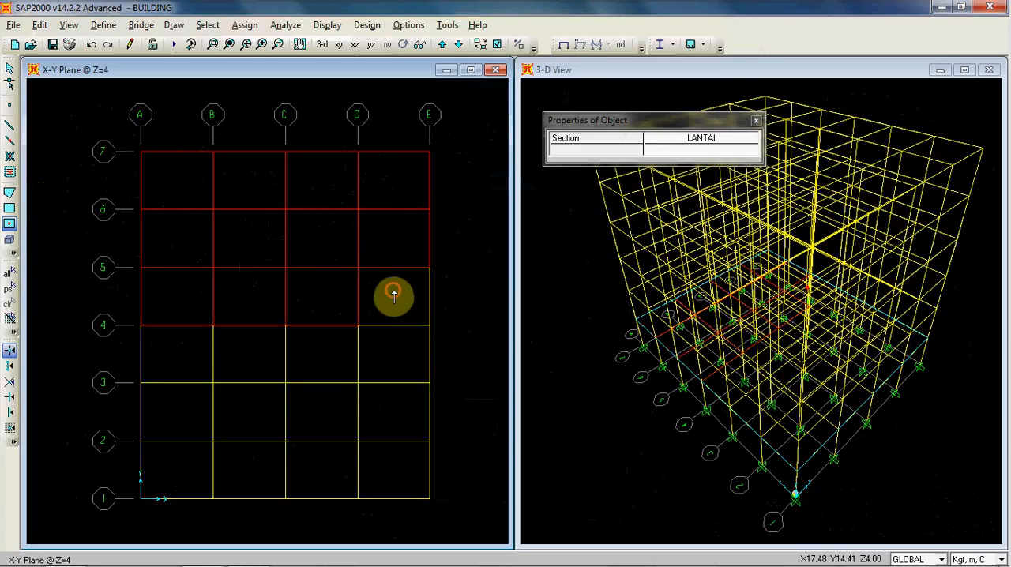
Step: Quick-draw LANTAI areas in the twelve remaining bays between grid lines 1 and 4, and end area drawing
click(400, 356)
click(327, 357)
click(251, 360)
click(172, 360)
click(173, 411)
click(253, 407)
click(312, 416)
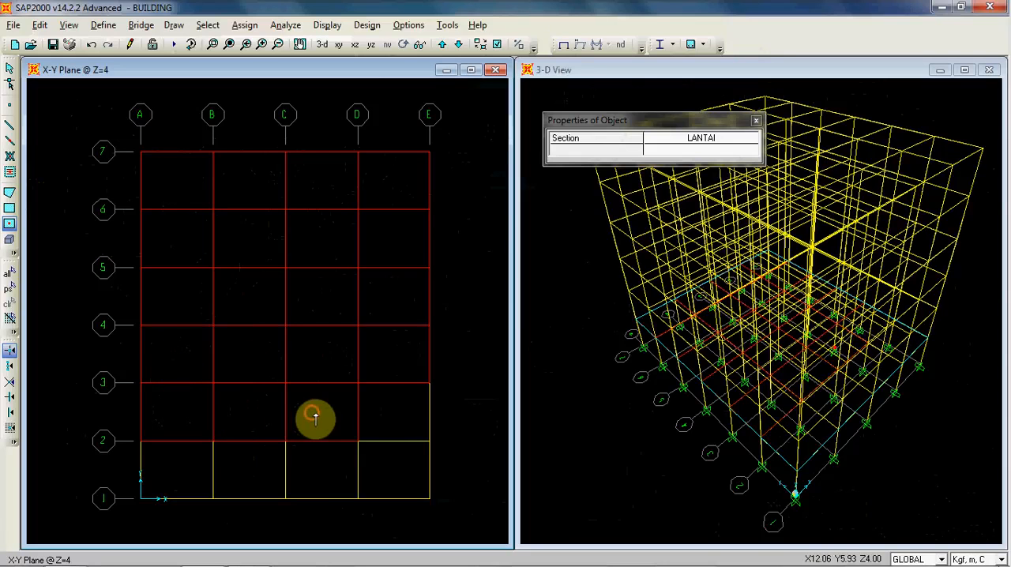
click(406, 409)
click(395, 470)
click(328, 468)
click(250, 466)
click(190, 467)
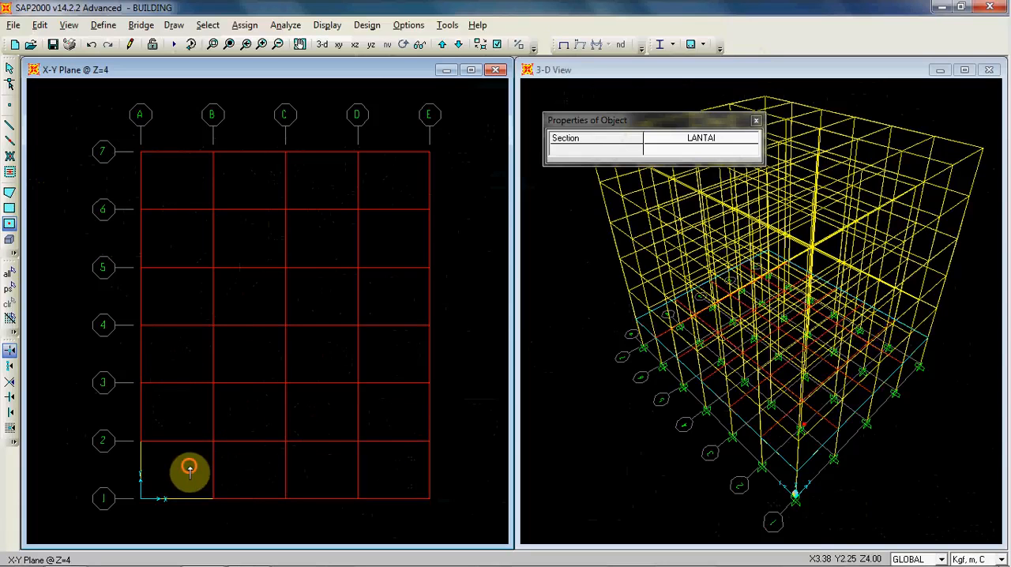
click(756, 120)
click(9, 68)
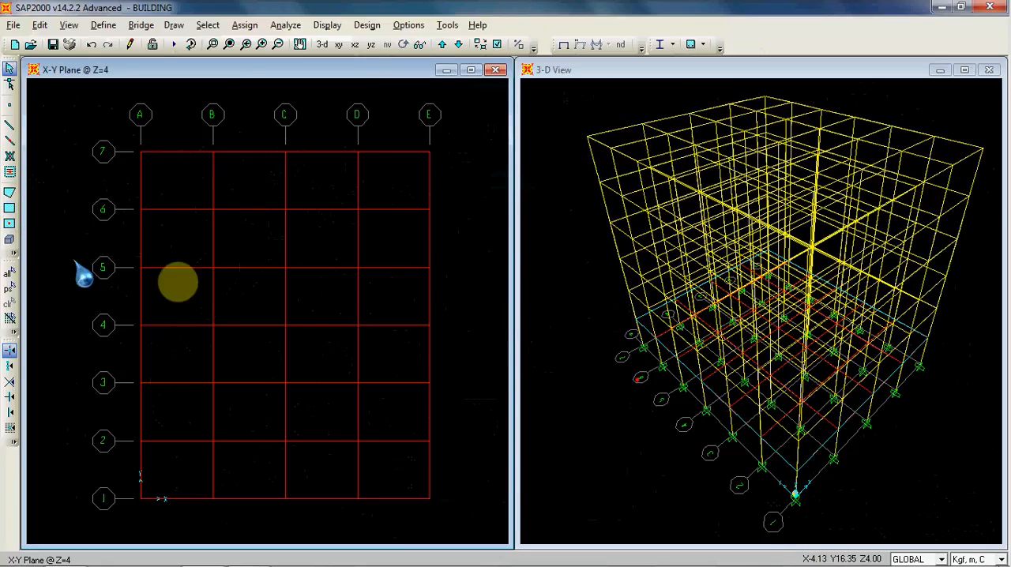
Step: View the next floor plan up at Z=8 and return to the whole plan at Z=4
click(10, 192)
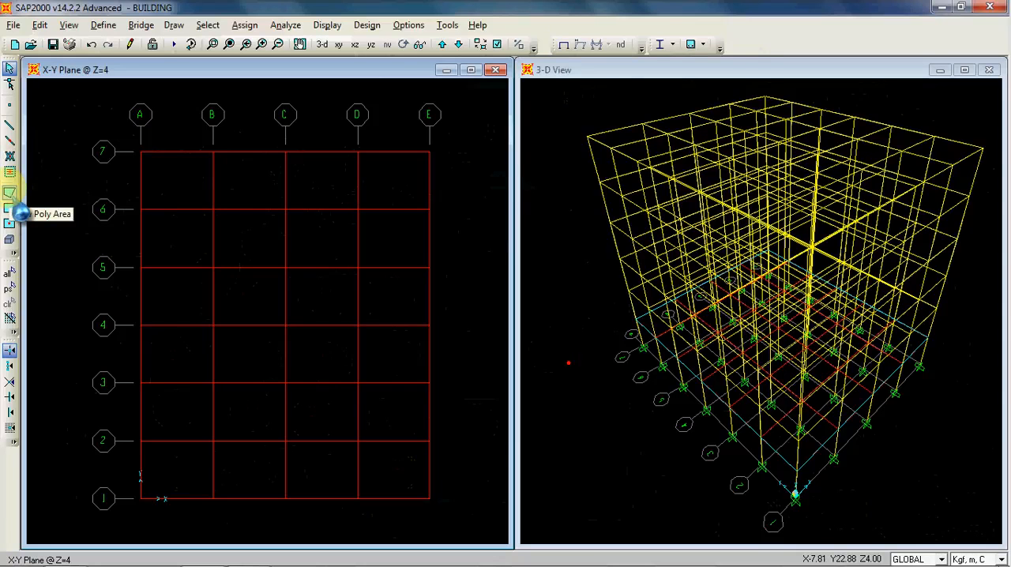
click(174, 172)
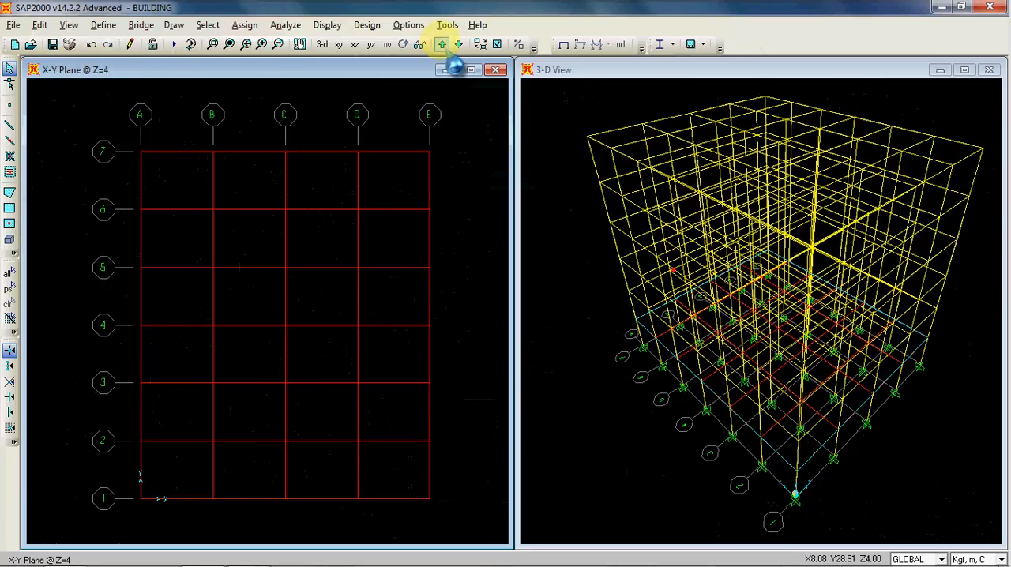
click(442, 44)
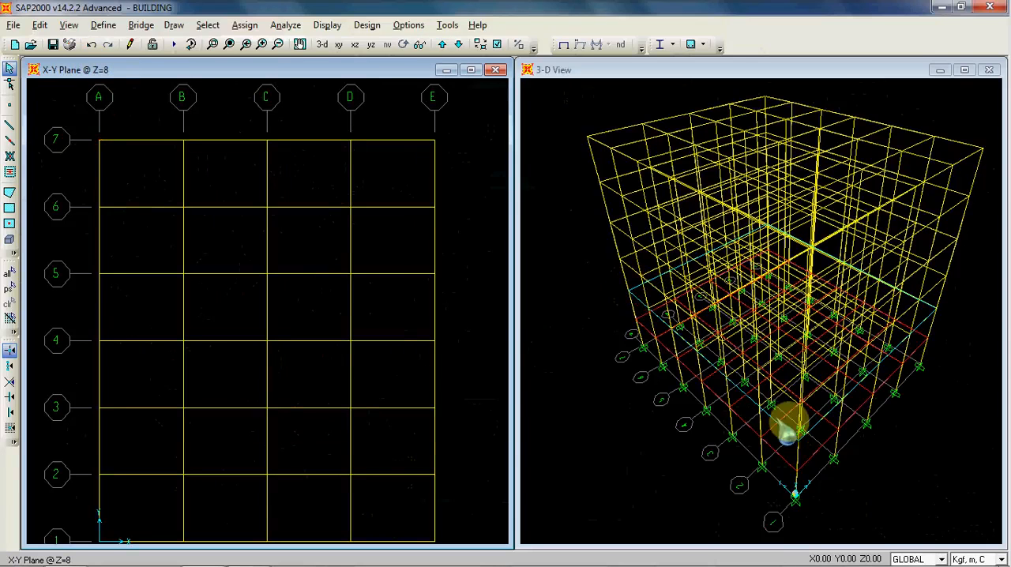
scroll(305, 167, down, 1)
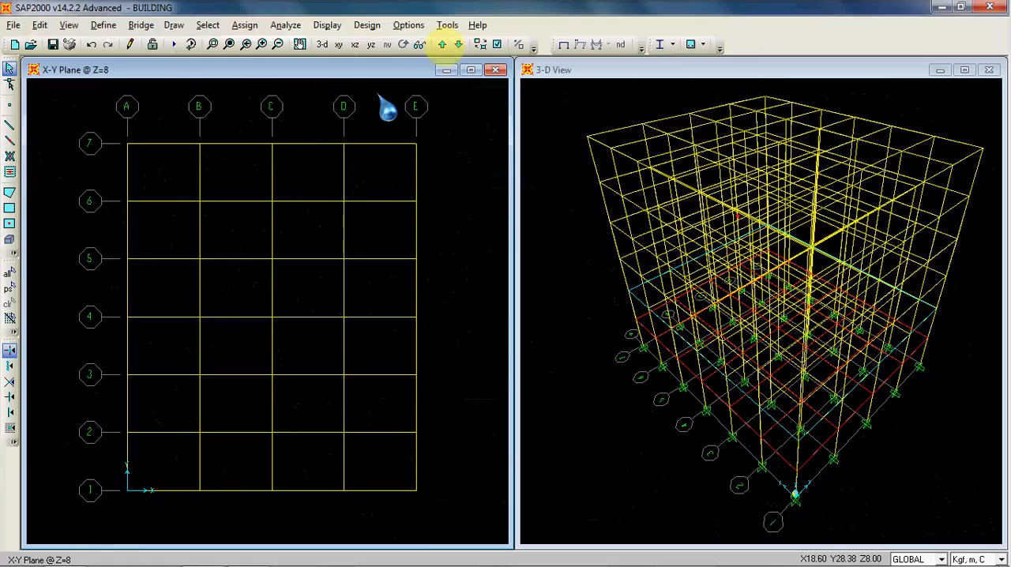
click(458, 44)
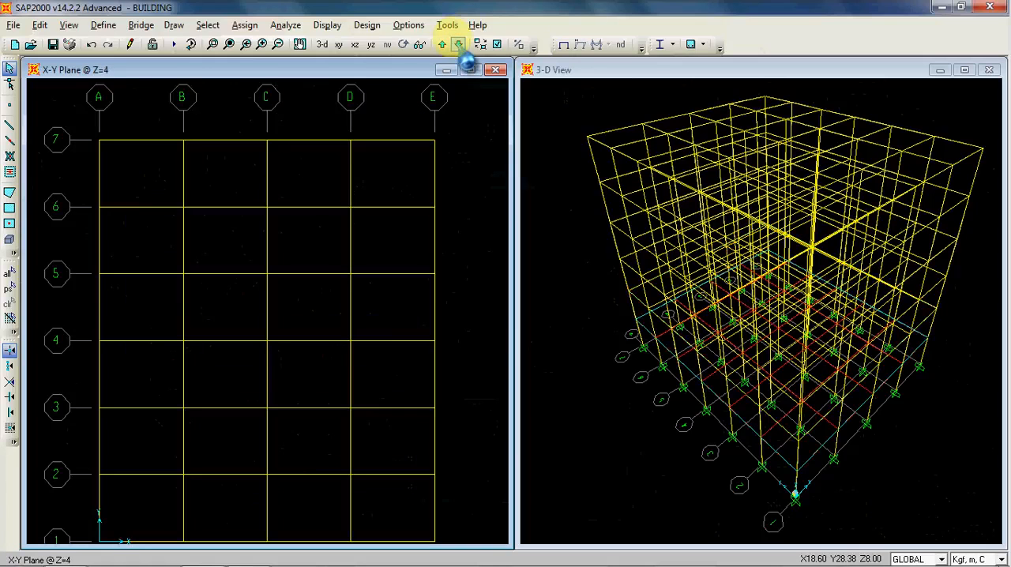
scroll(308, 178, down, 1)
scroll(308, 178, down, 1)
Step: Select the four slab areas between grid lines 6-7 and the B-E slab areas between grid lines 5-6 individually
click(309, 171)
click(247, 175)
click(167, 169)
click(373, 171)
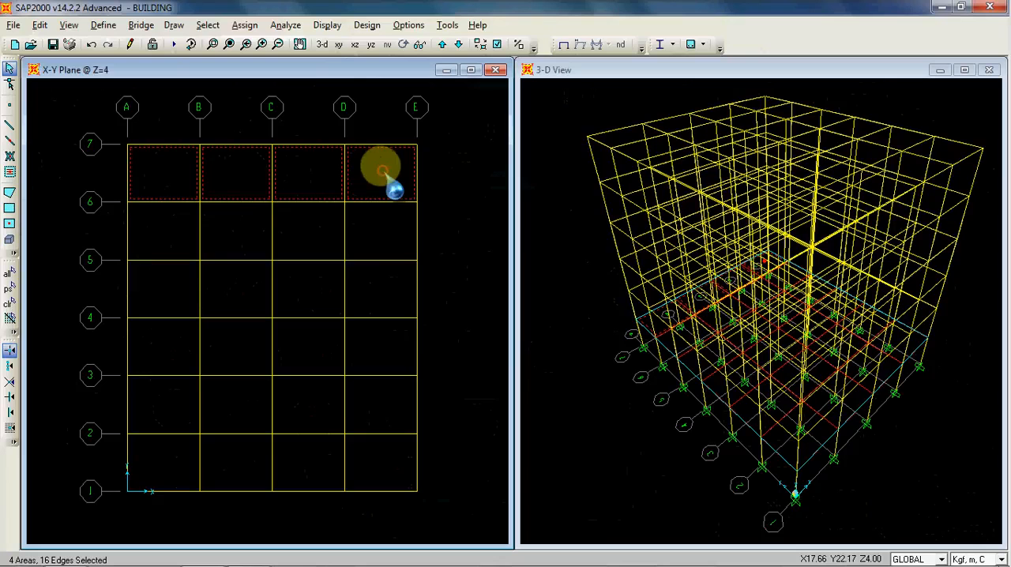
click(384, 222)
click(319, 233)
click(246, 231)
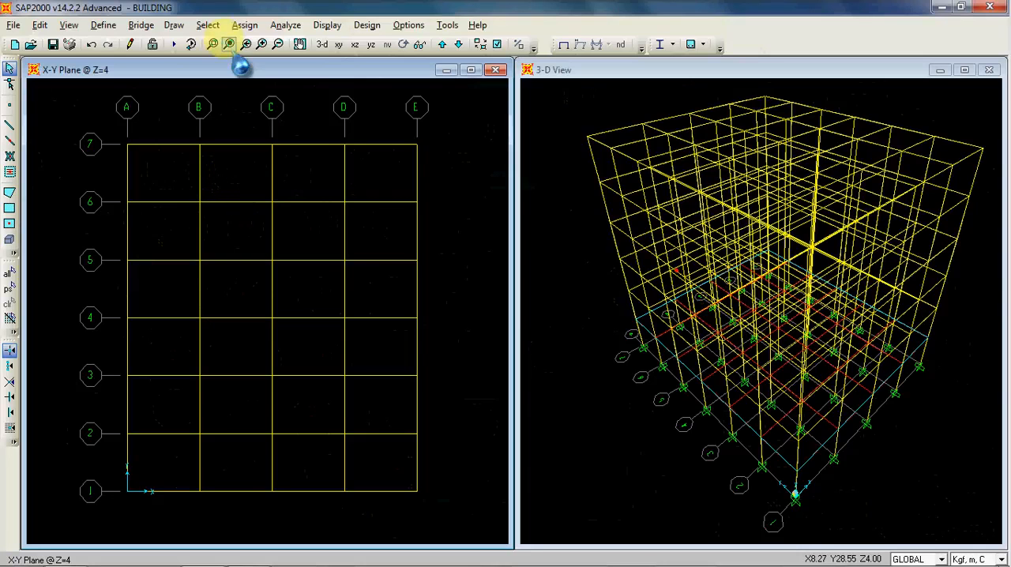
Step: Select all frame members that use the COLUMN frame section
click(208, 25)
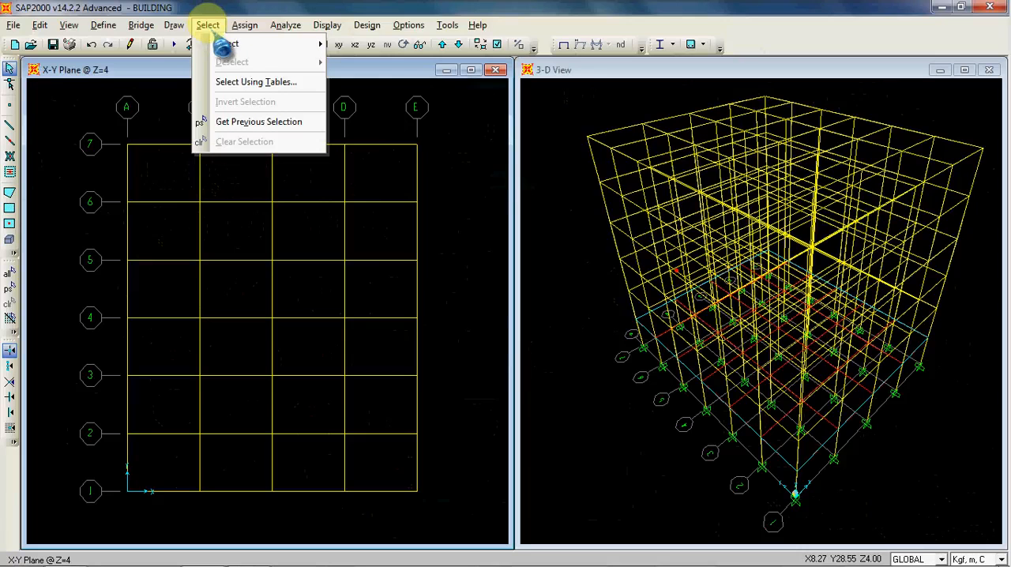
mouse_move(224, 49)
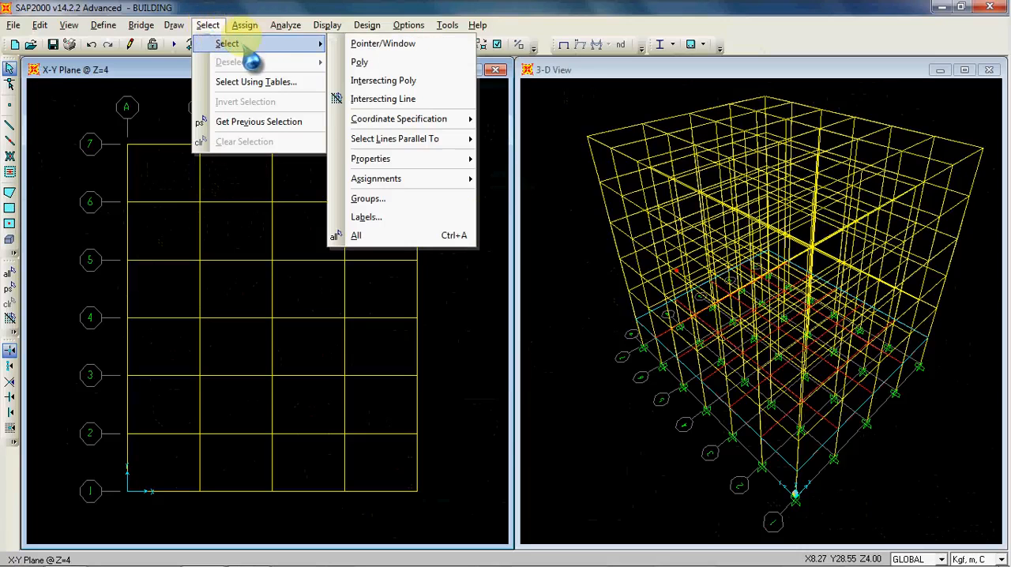
mouse_move(443, 161)
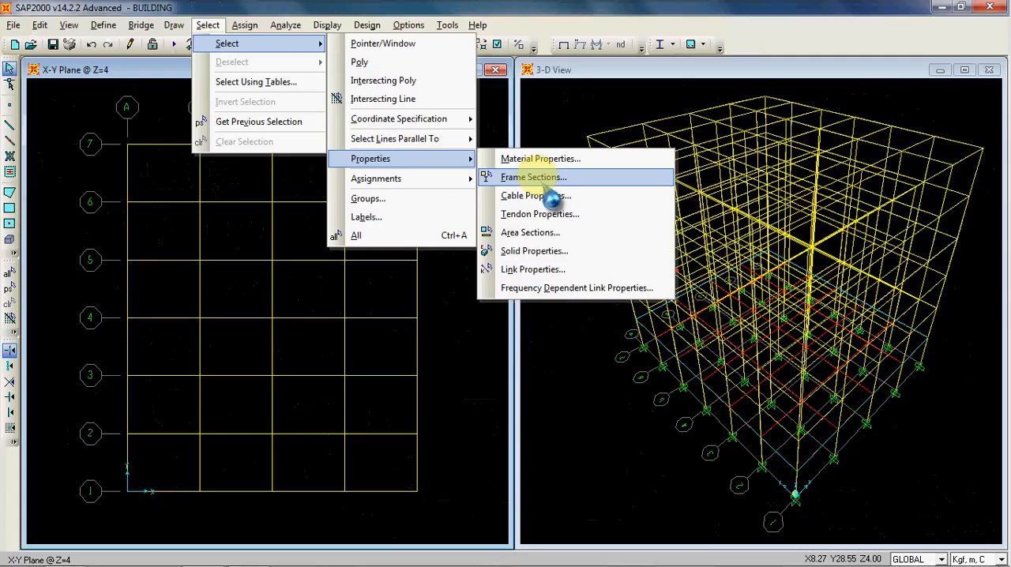
click(539, 179)
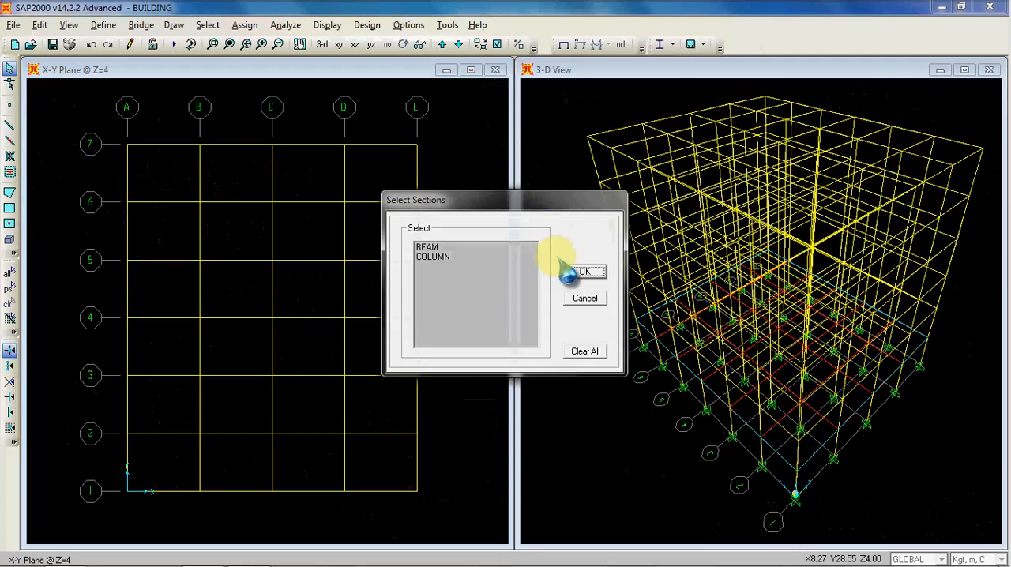
click(430, 248)
click(433, 256)
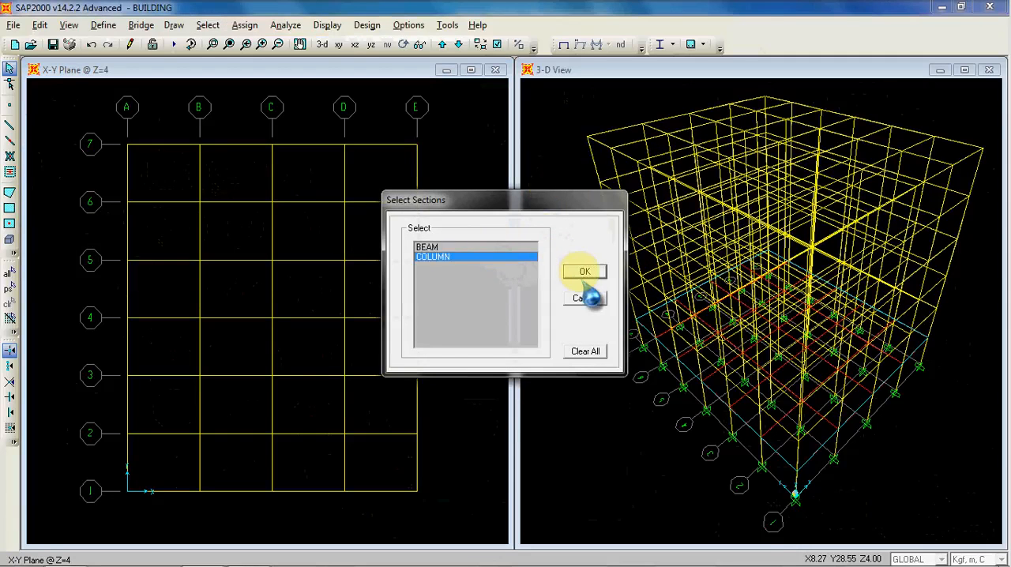
click(585, 272)
Step: Clear the column selection and make the 3-D view active
click(207, 24)
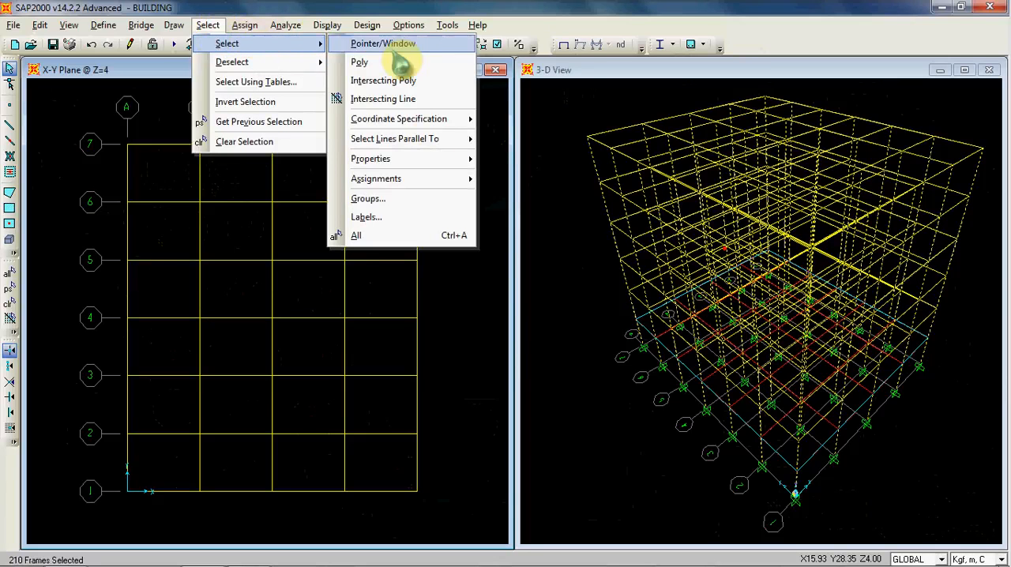
mouse_move(439, 158)
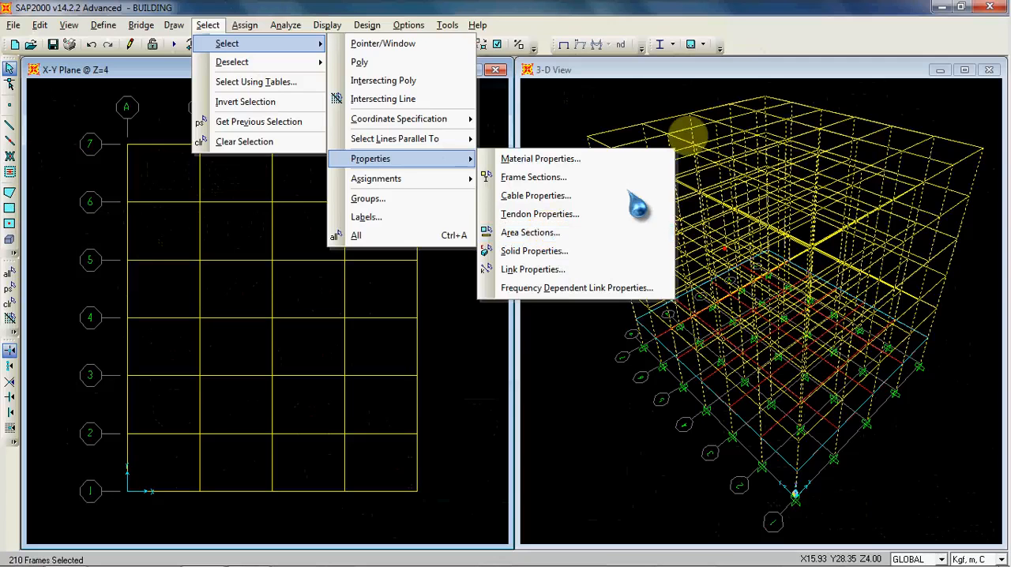
click(663, 93)
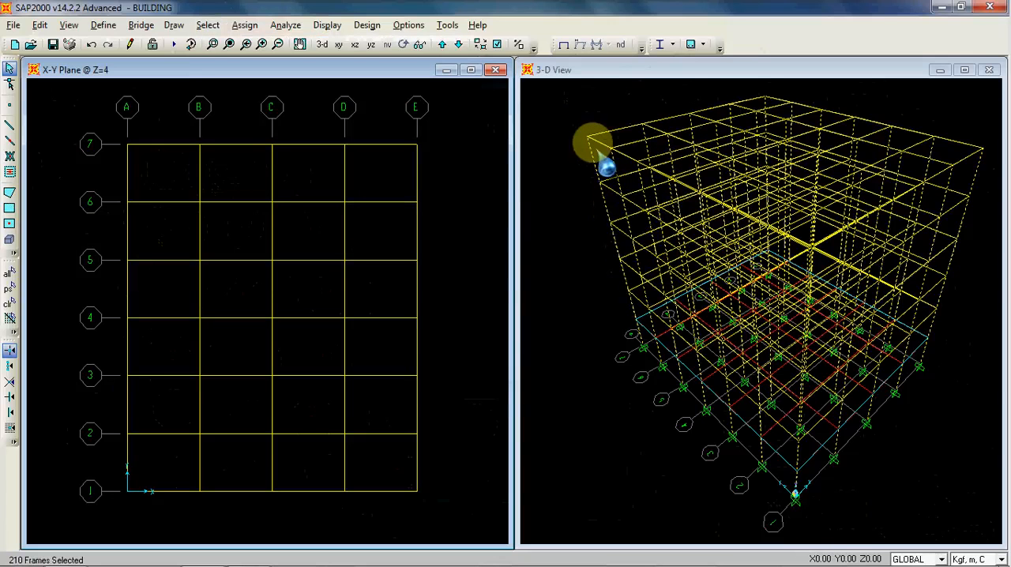
click(575, 117)
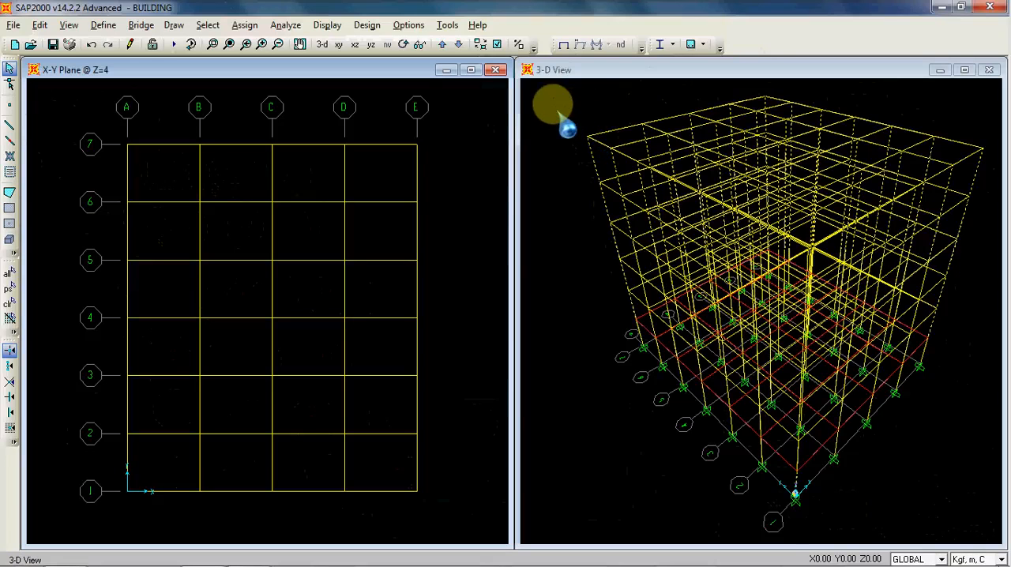
click(580, 103)
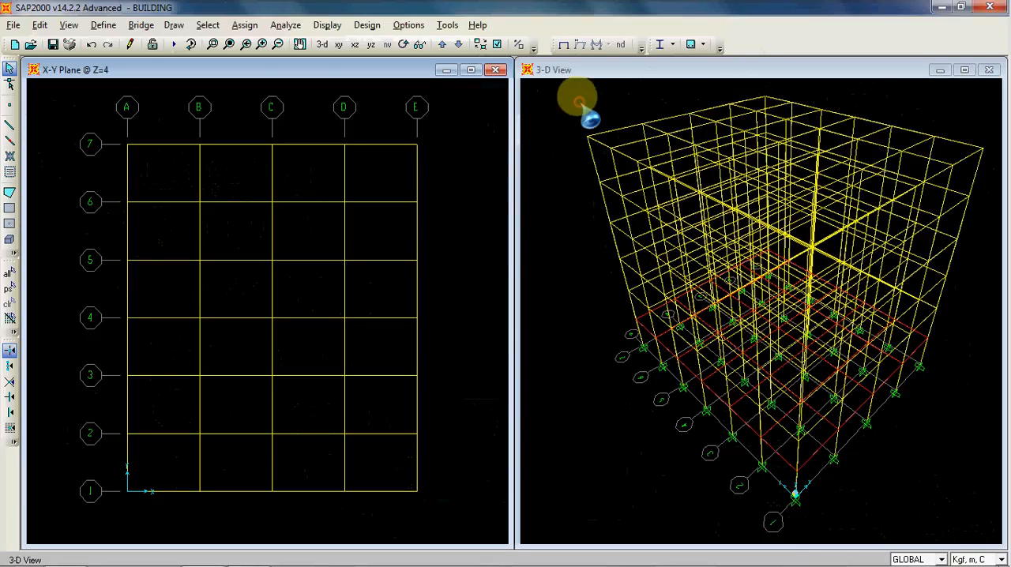
click(581, 102)
Step: Select all floor slabs by their LANTAI area section
click(199, 25)
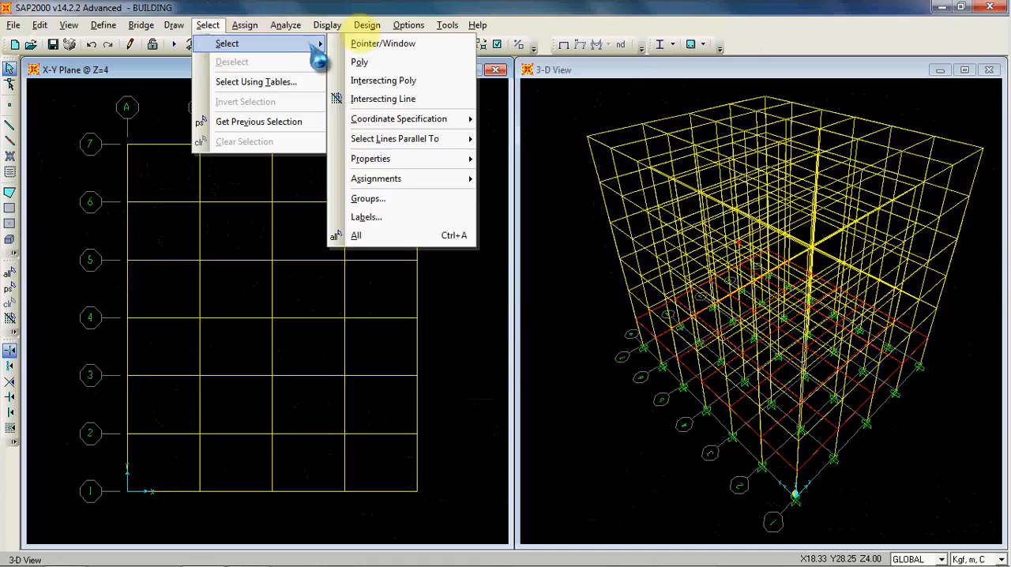
click(545, 231)
click(444, 248)
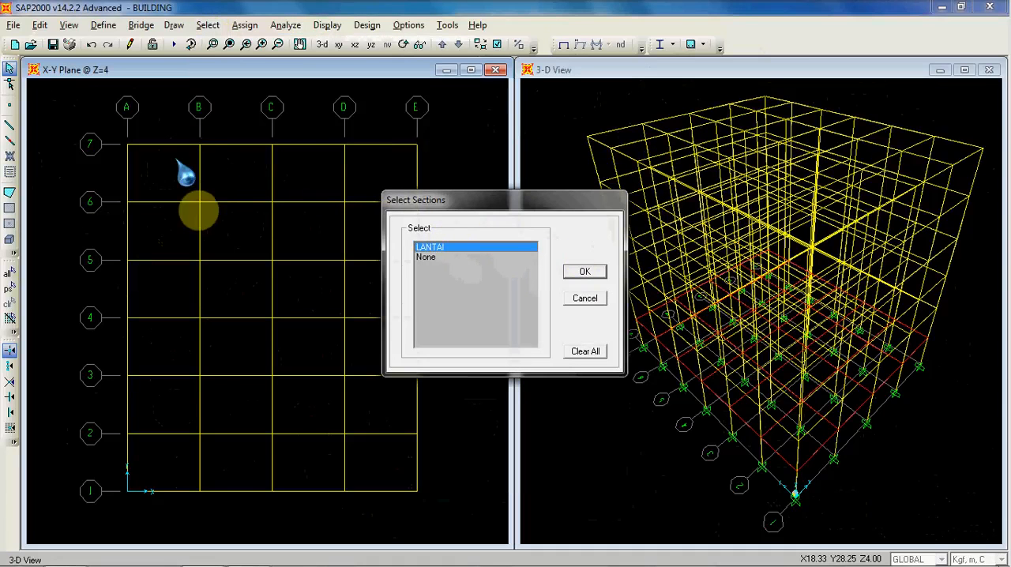
click(584, 273)
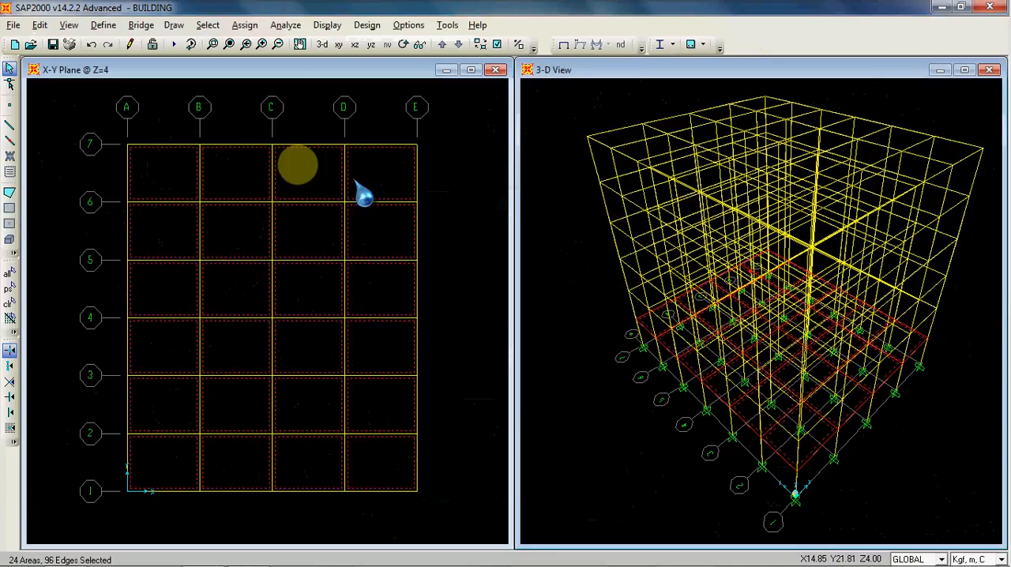
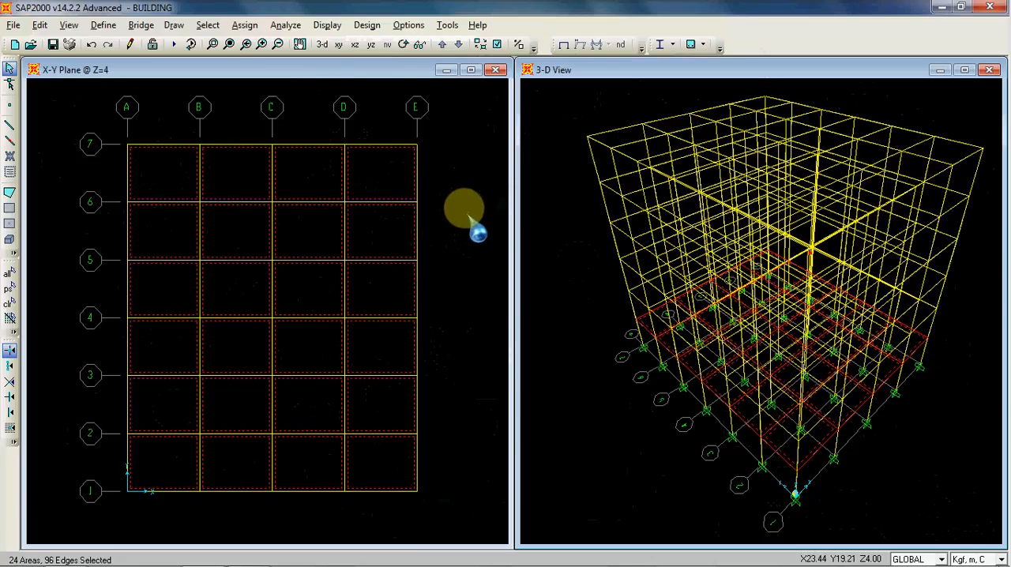
Step: Replicate the selected floor slabs linearly with dx 0, dy 0 and dz 4 m, using 5 increments
key(ctrl+r)
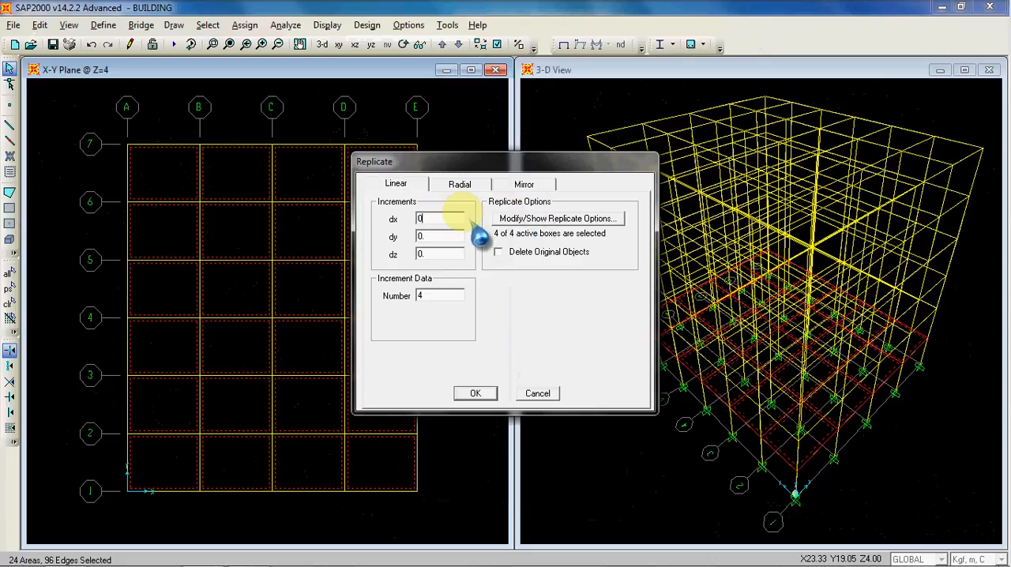
text(0)
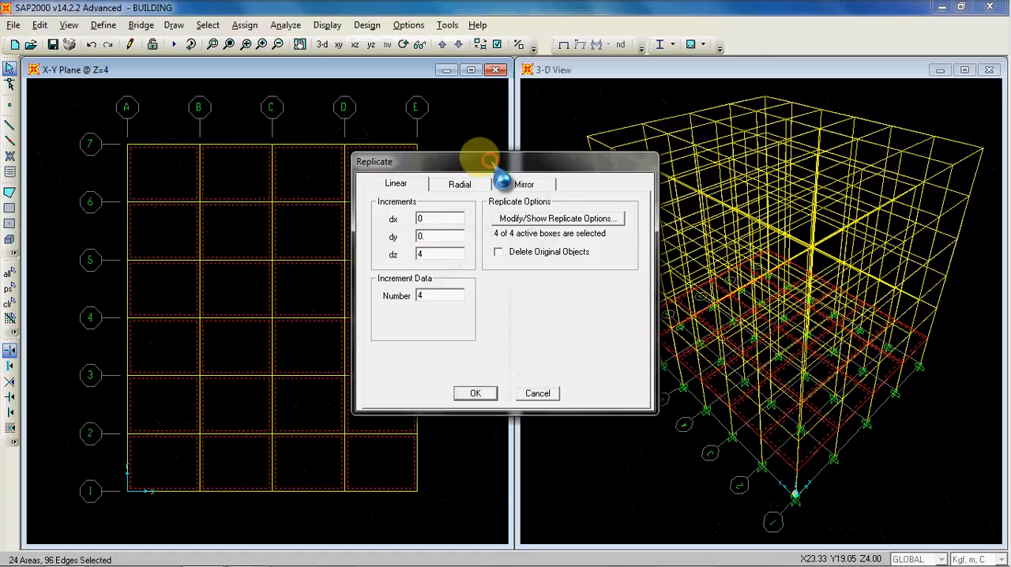
drag(474, 161, 340, 154)
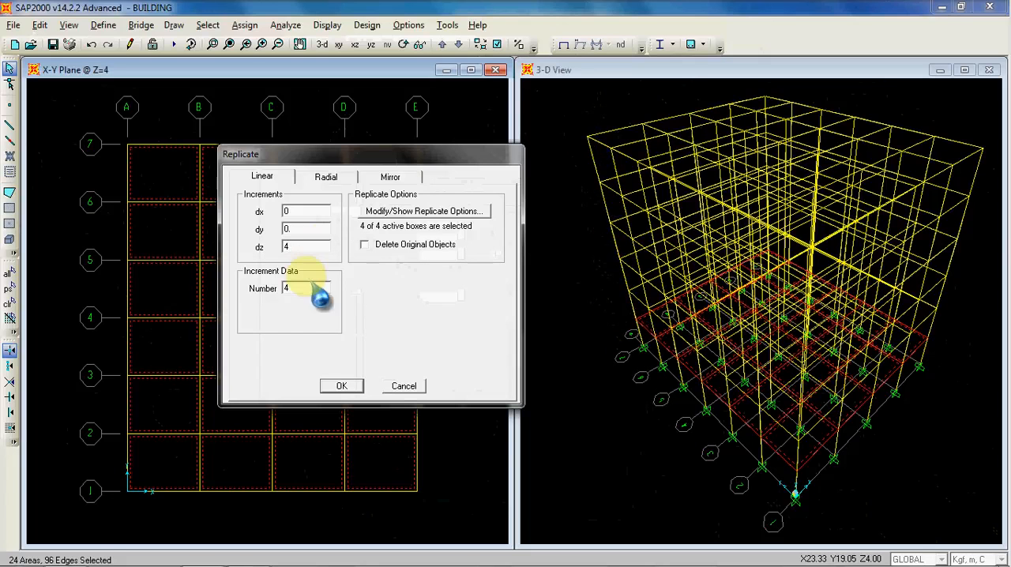
text(5)
click(342, 386)
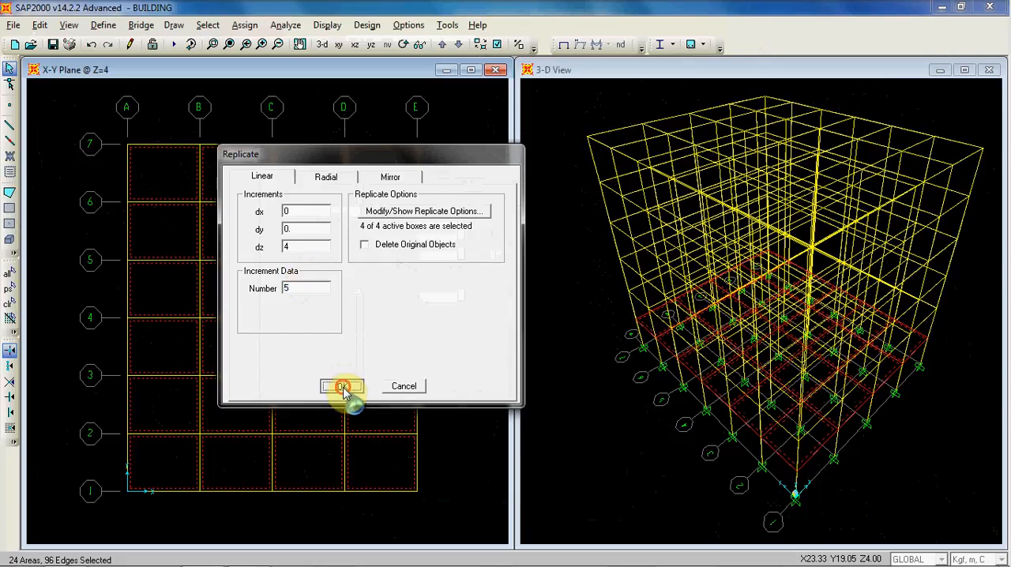
Step: Check the copied slabs by picking sample areas in the 3-D view and on the Z=8 and Z=12 floor plans
click(615, 137)
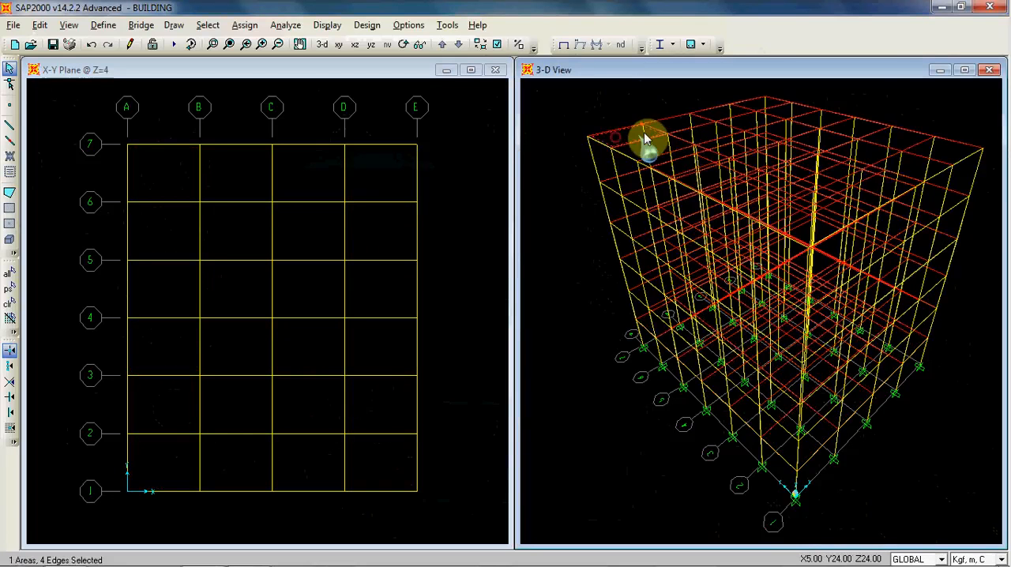
click(669, 126)
click(444, 144)
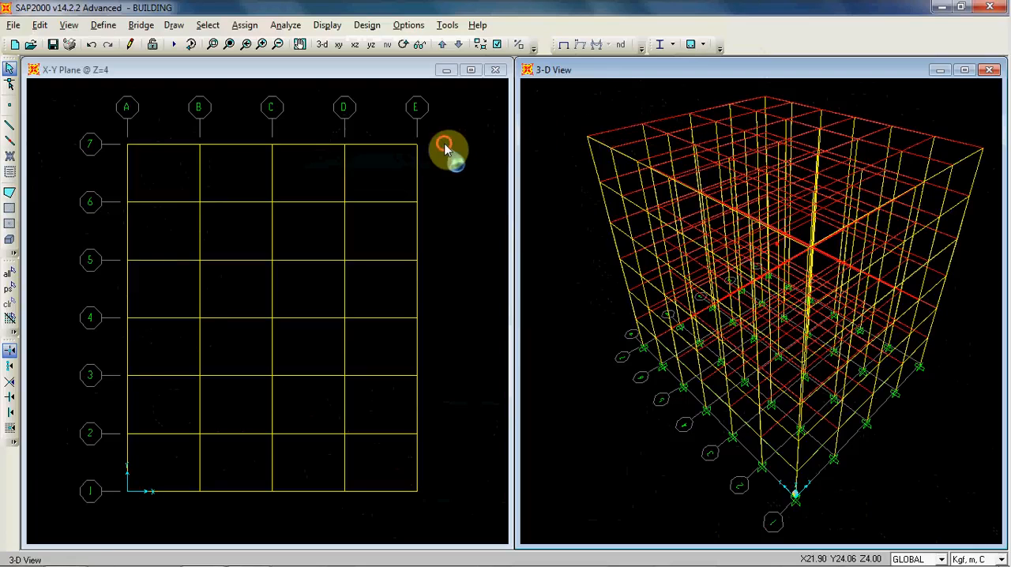
click(442, 44)
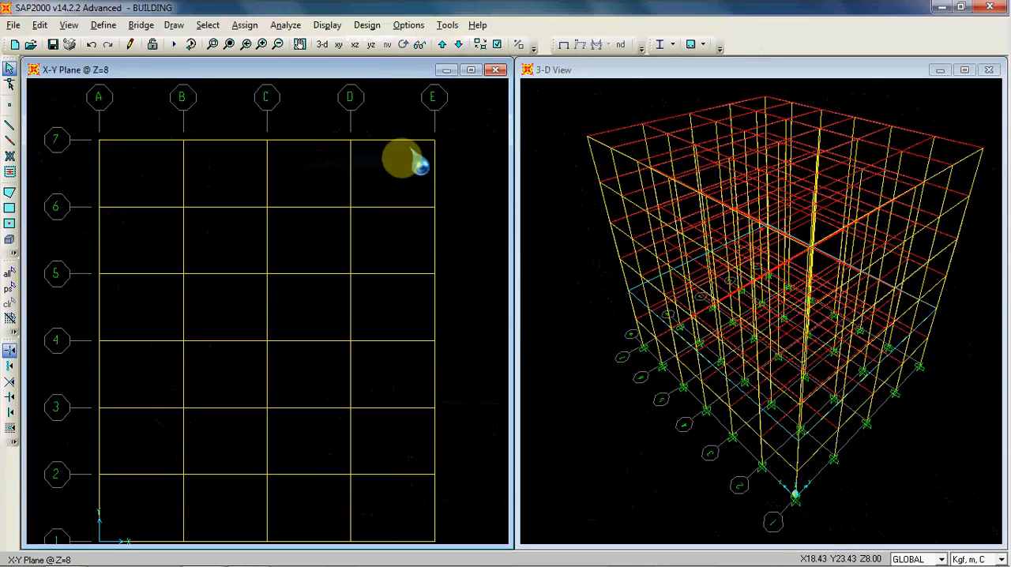
click(393, 237)
click(331, 154)
click(442, 44)
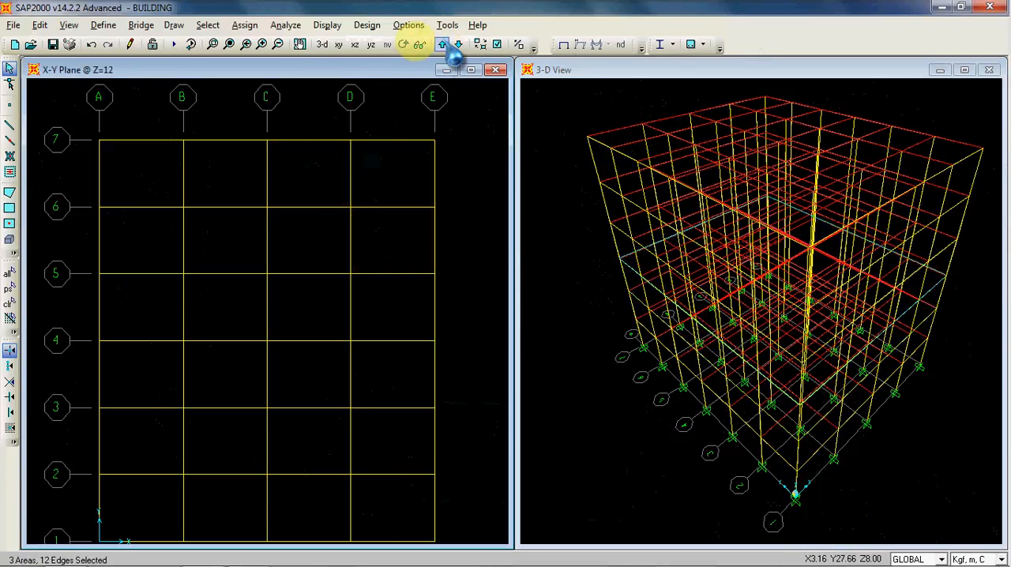
click(237, 158)
click(316, 174)
click(320, 241)
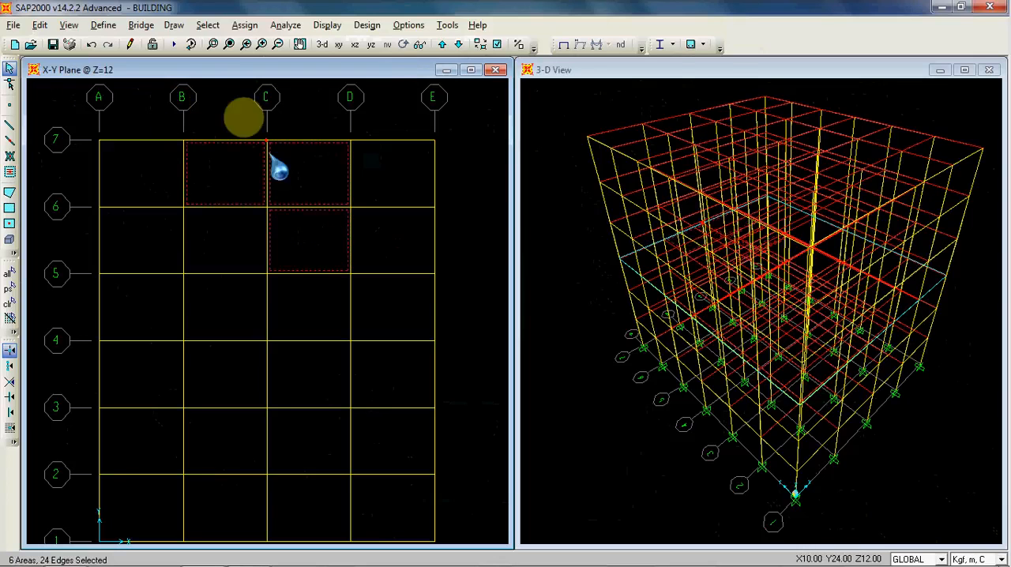
Step: Check the slabs on the Z=16, Z=20 and Z=24 floor plans by picking sample areas, and clear the selection
click(442, 44)
click(216, 167)
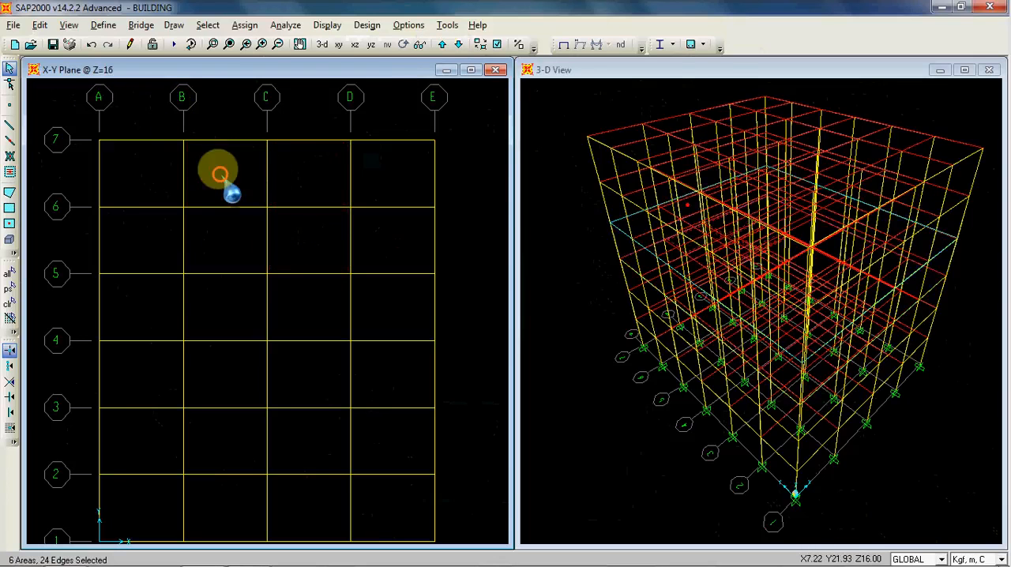
click(235, 248)
click(294, 243)
click(442, 44)
click(219, 169)
click(295, 233)
click(442, 44)
click(217, 171)
click(305, 179)
click(307, 239)
key(Delete)
scroll(466, 180, down, 3)
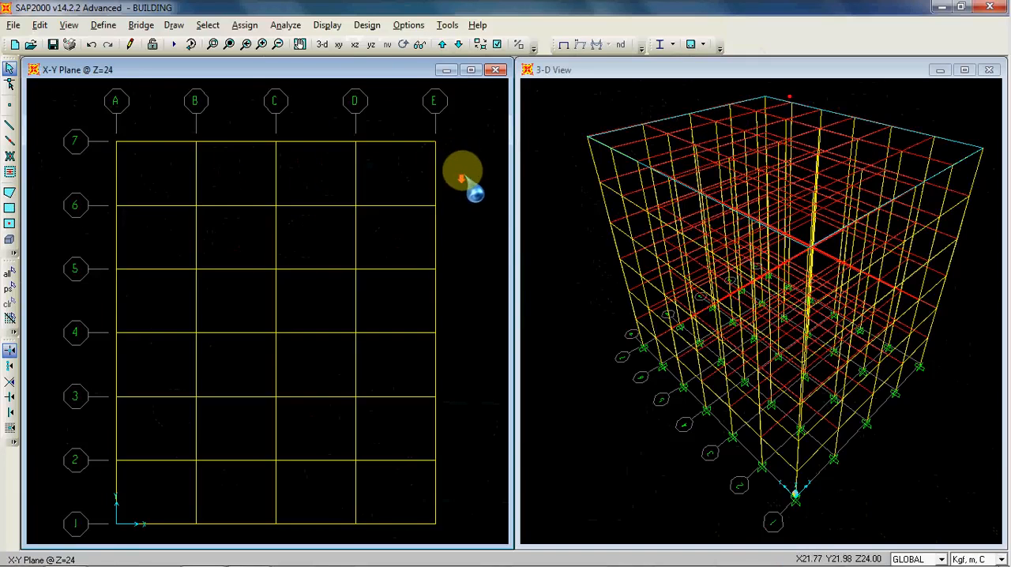
middle_drag(480, 186, 464, 180)
click(562, 212)
scroll(559, 210, down, 1)
mouse_move(560, 214)
middle_down()
mouse_move(565, 221)
mouse_move(556, 214)
middle_up()
scroll(568, 220, up, 1)
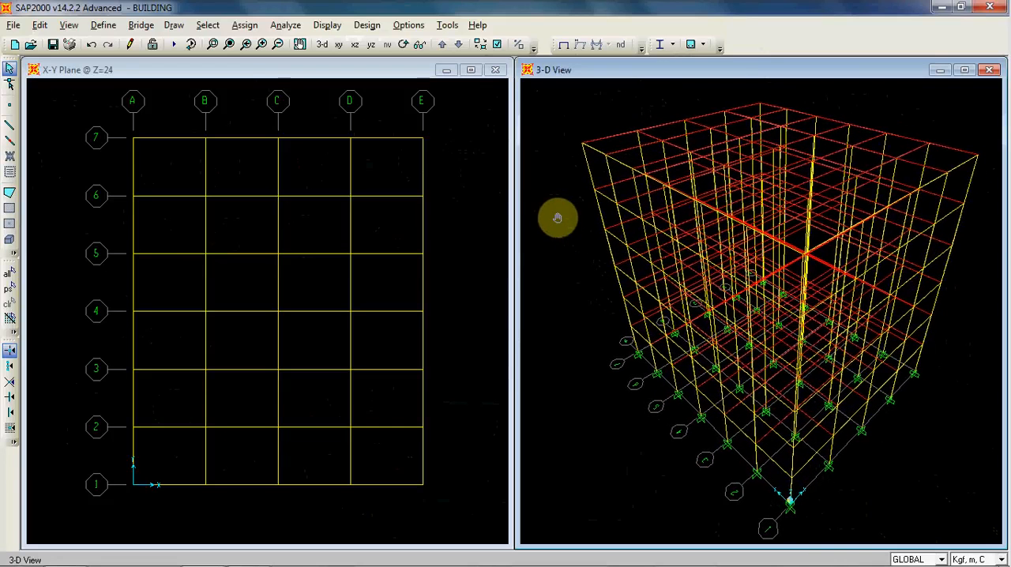
click(465, 227)
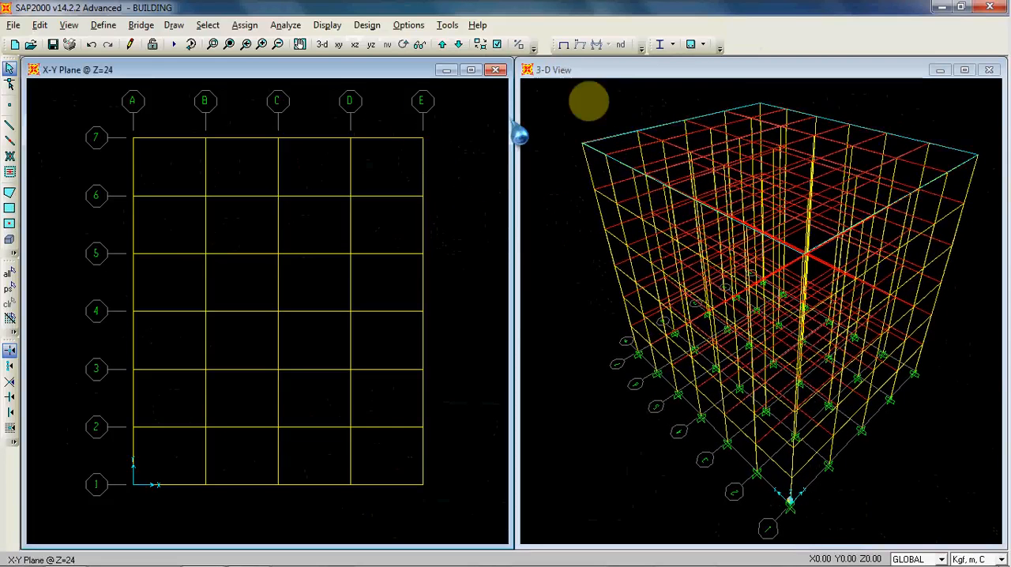
click(588, 133)
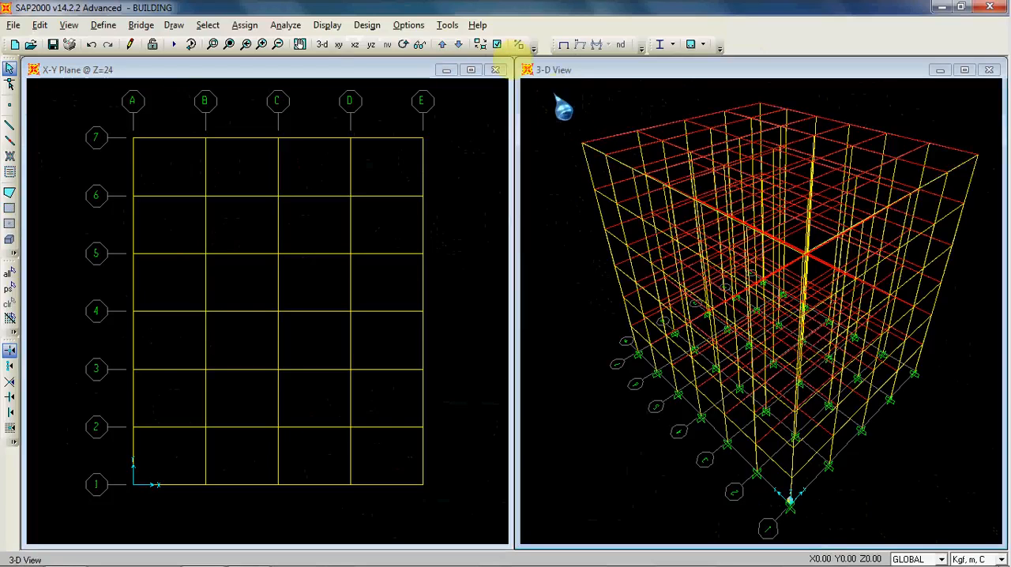
click(497, 44)
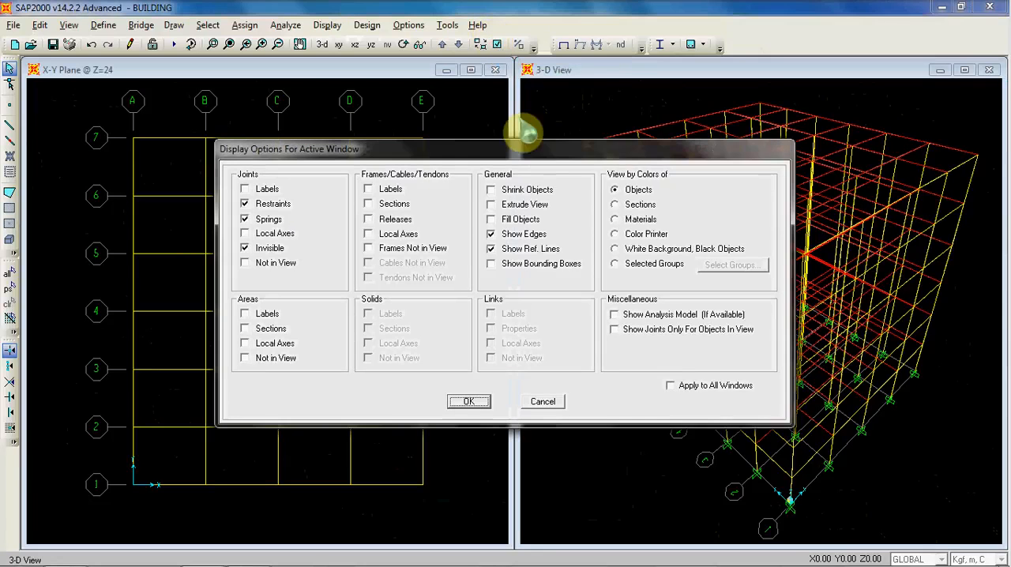
drag(541, 149, 467, 59)
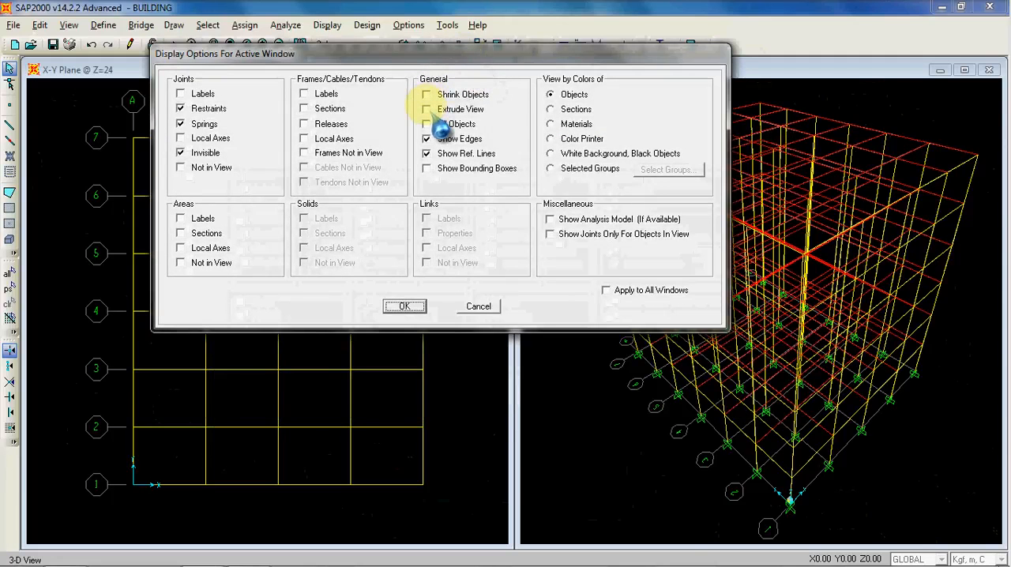
drag(475, 53, 440, 140)
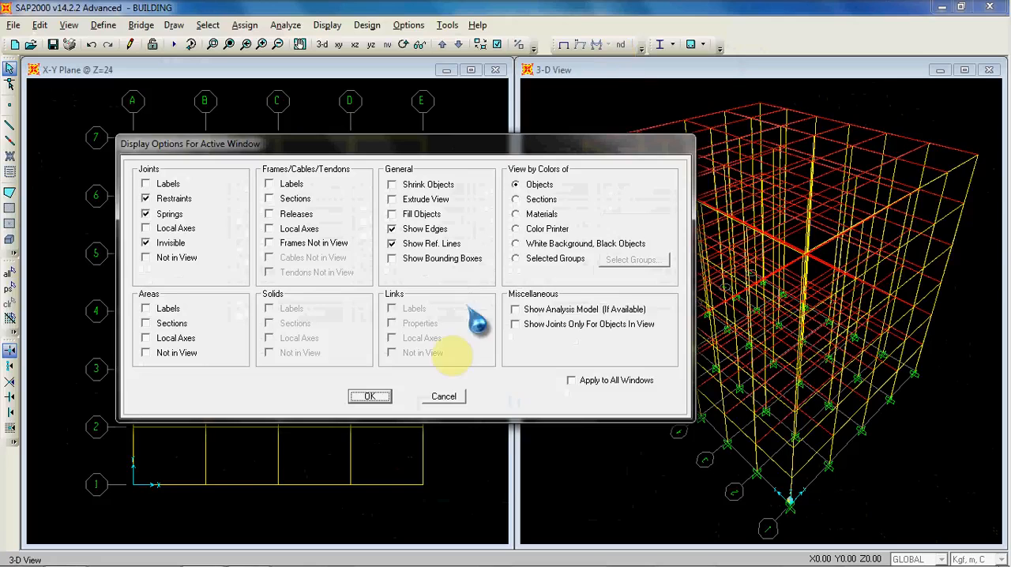
click(445, 396)
Step: Make the 3-D view the active window, maximize it and restore it beside the plan view
click(490, 127)
click(561, 111)
click(487, 118)
click(539, 109)
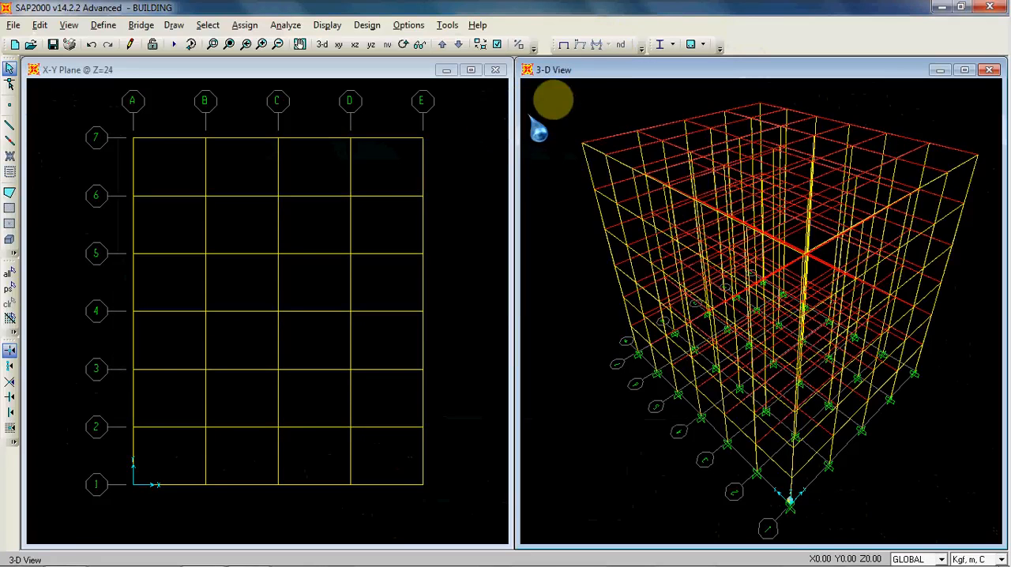
click(480, 121)
click(599, 70)
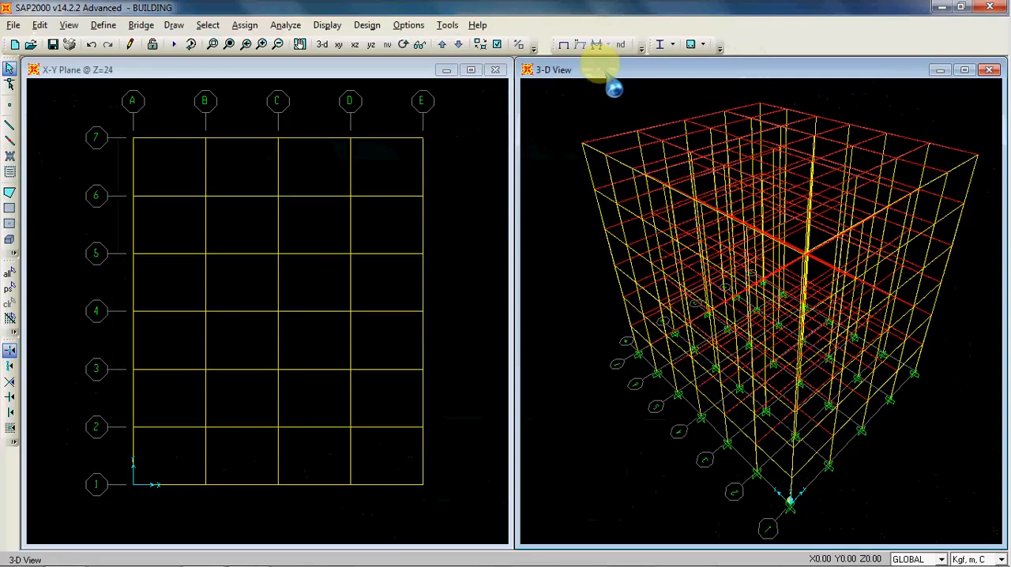
double_click(605, 68)
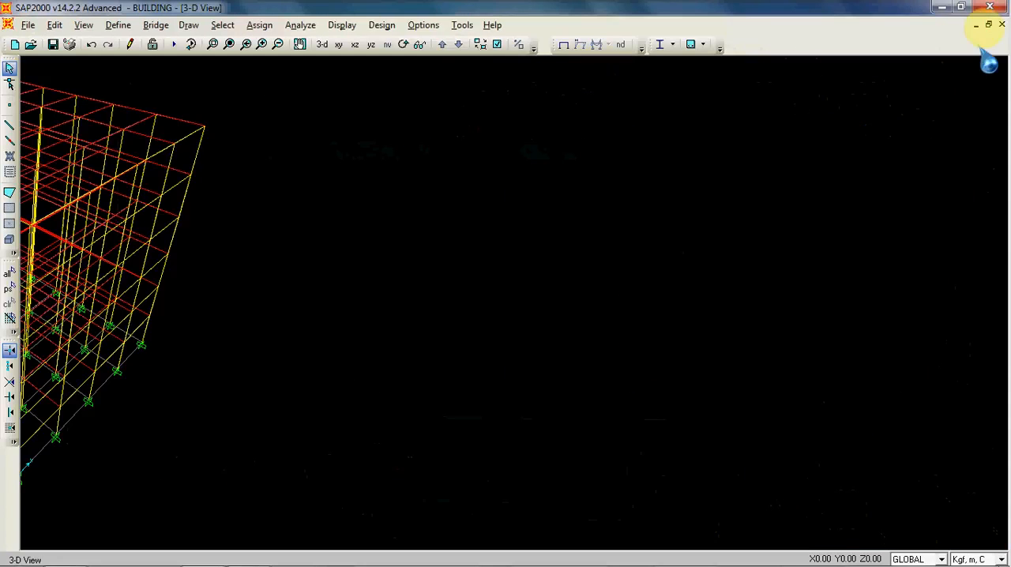
click(990, 24)
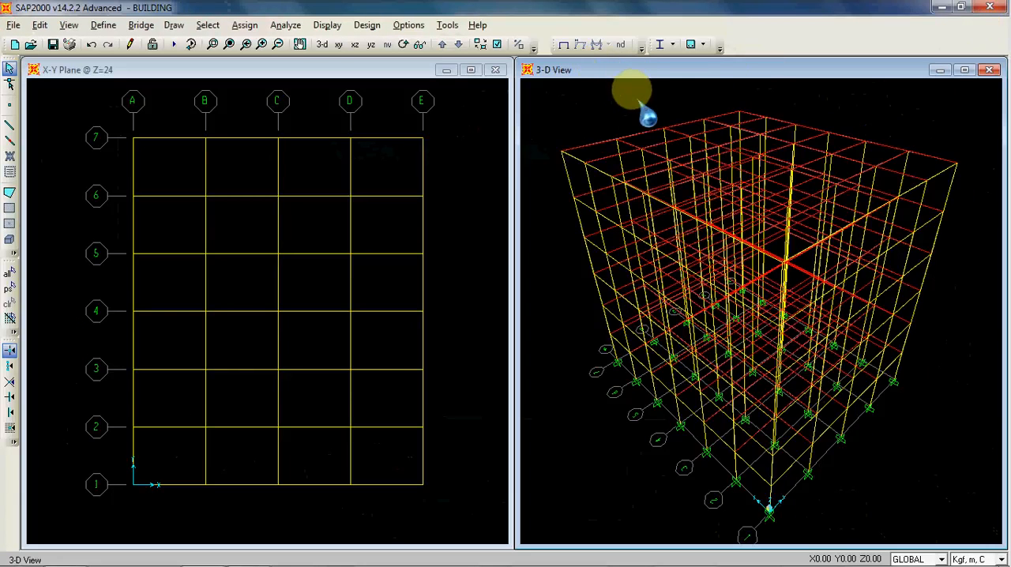
Step: Turn on Extrude View in the display options of the 3-D view
click(498, 44)
click(518, 219)
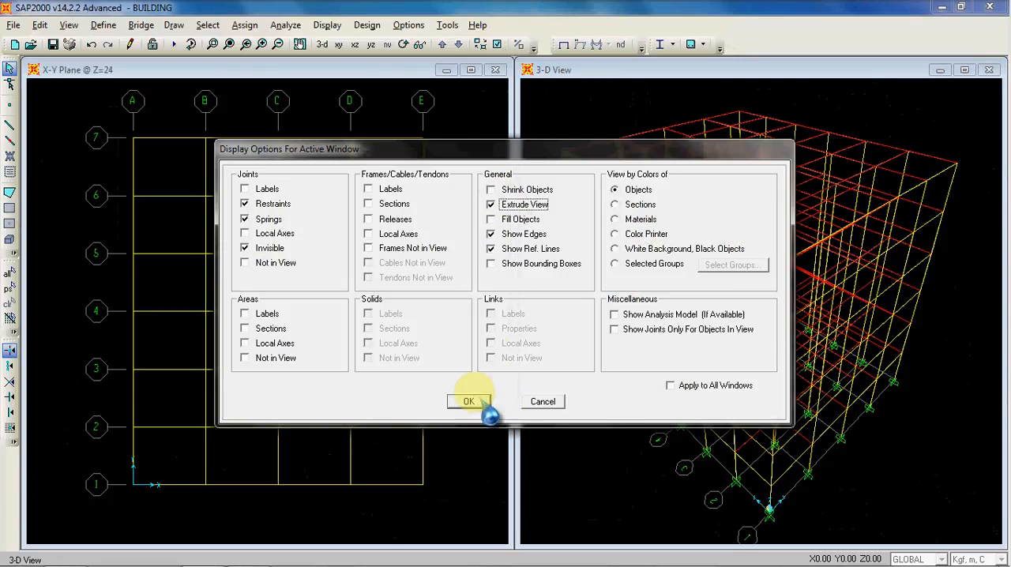
click(469, 402)
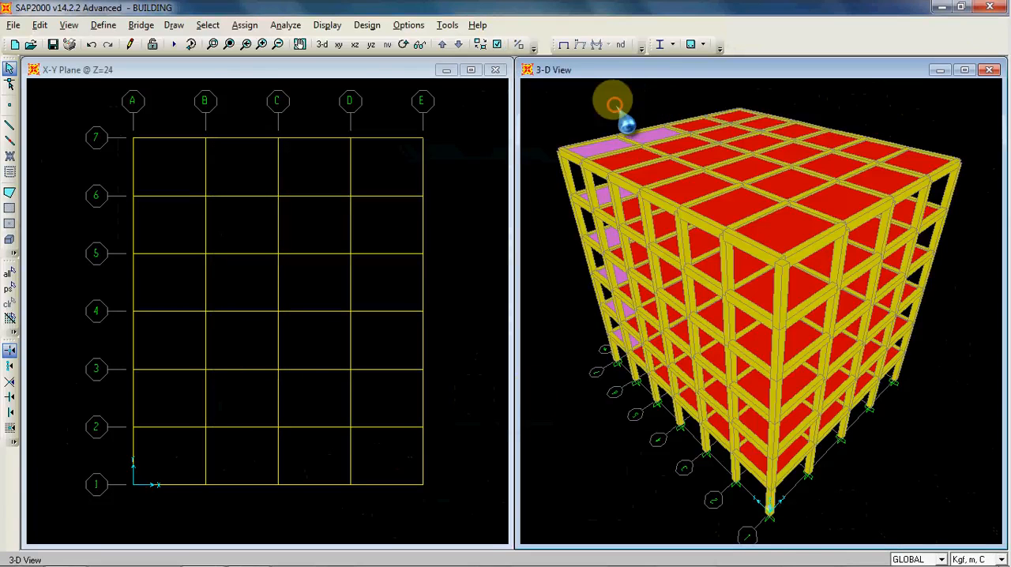
Step: Rotate the extruded 3-D view to inspect the frame and floor slabs from several sides
click(403, 45)
drag(794, 275, 853, 317)
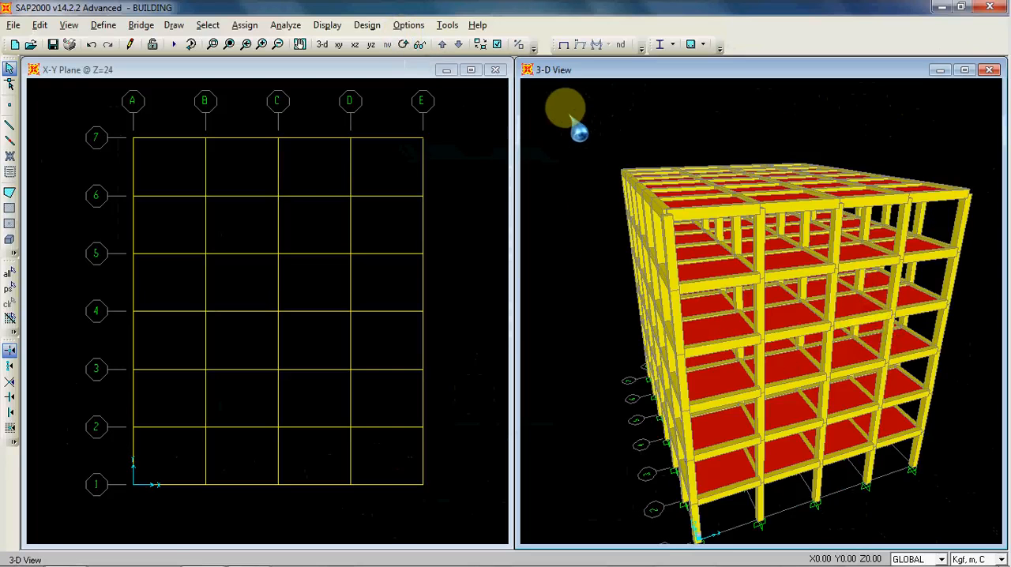
click(403, 44)
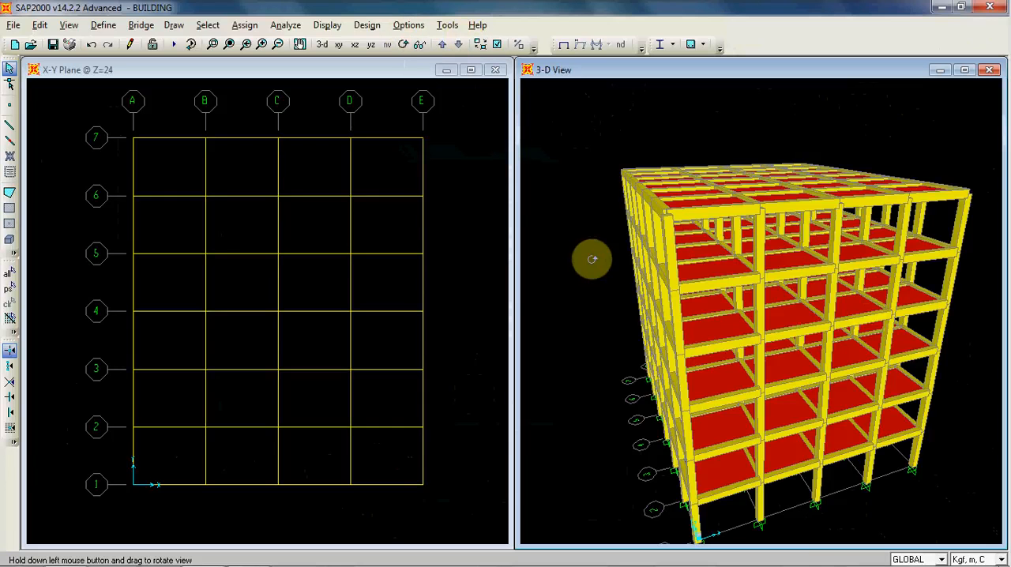
drag(598, 260, 703, 269)
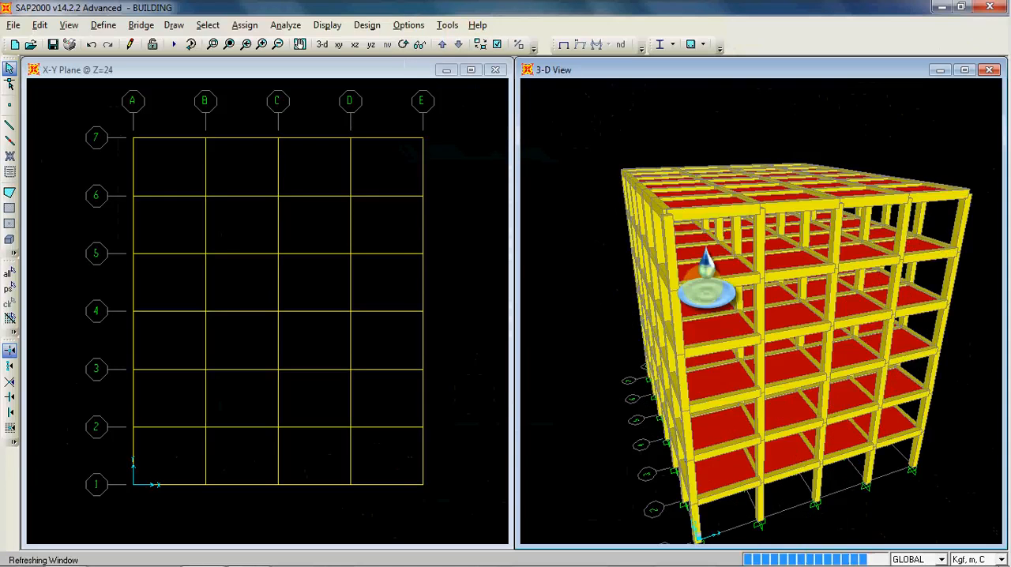
Step: Change the X-Y plan window to a 3-D view of the whole building
click(459, 136)
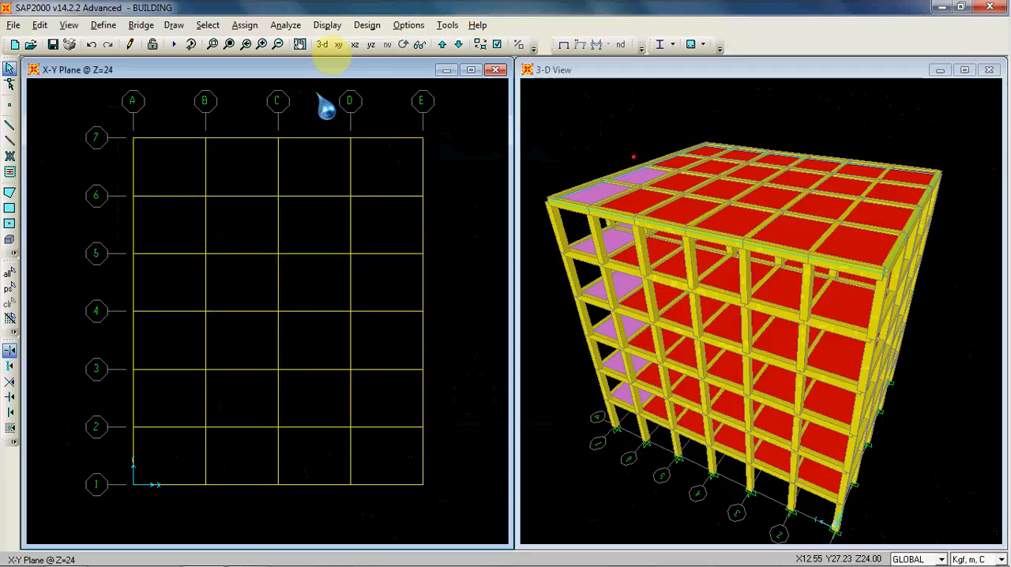
click(322, 44)
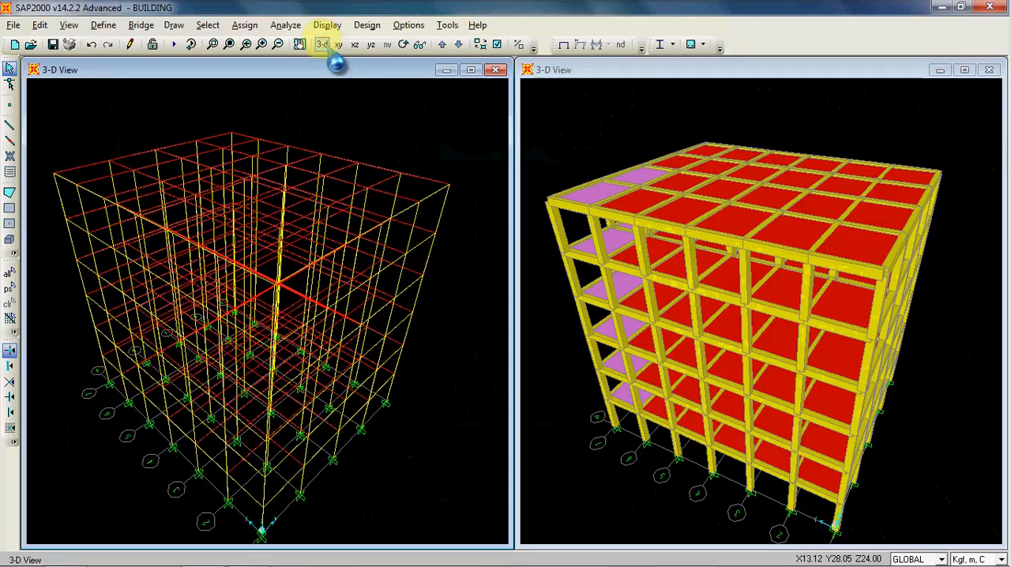
click(583, 99)
click(445, 158)
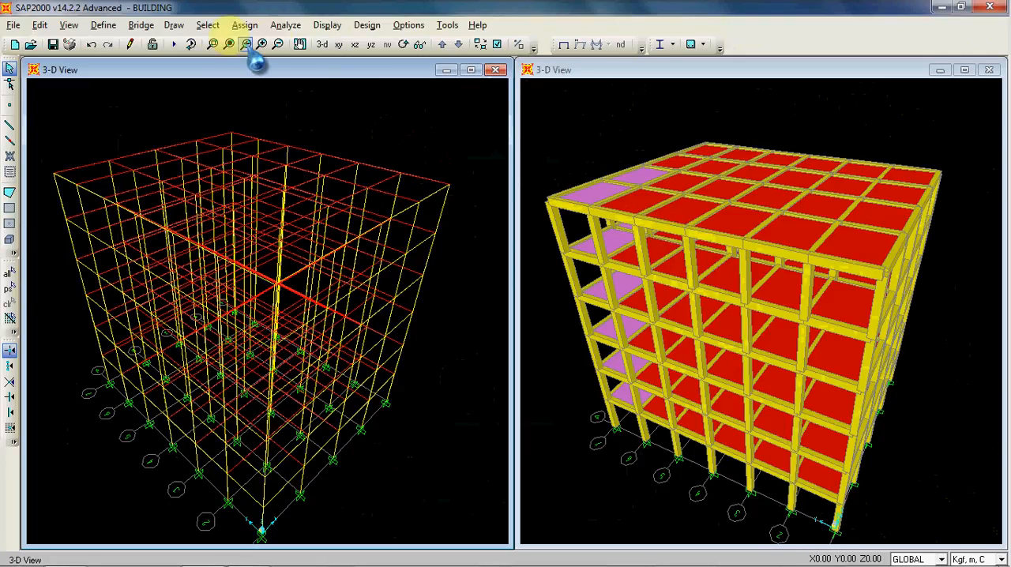
Step: Examine the beams, columns and slabs at the extruded model's roof corner up close, and restore the default 3-D view
click(213, 43)
drag(546, 180, 637, 237)
middle_drag(604, 154, 710, 127)
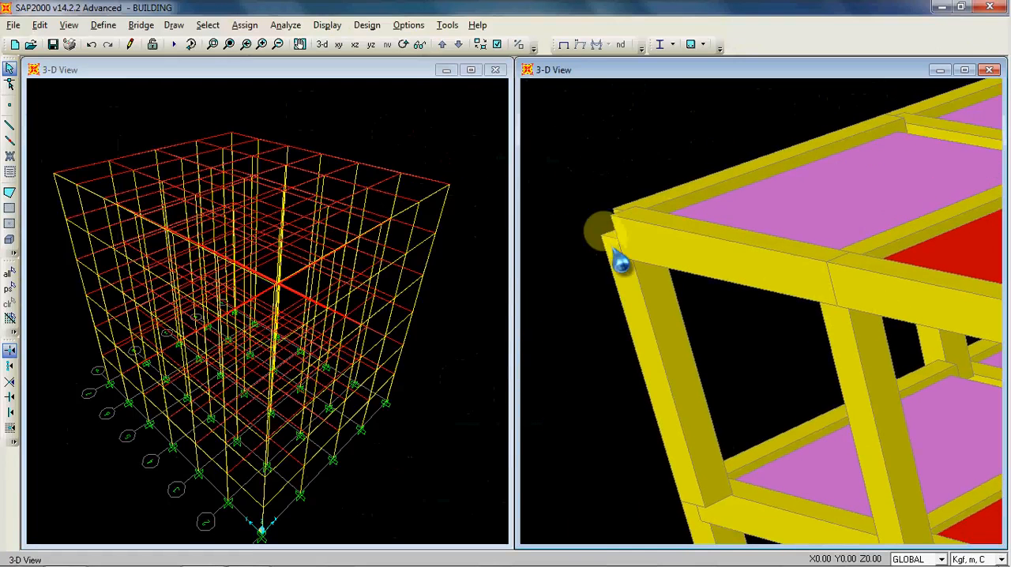
scroll(606, 163, down, 1)
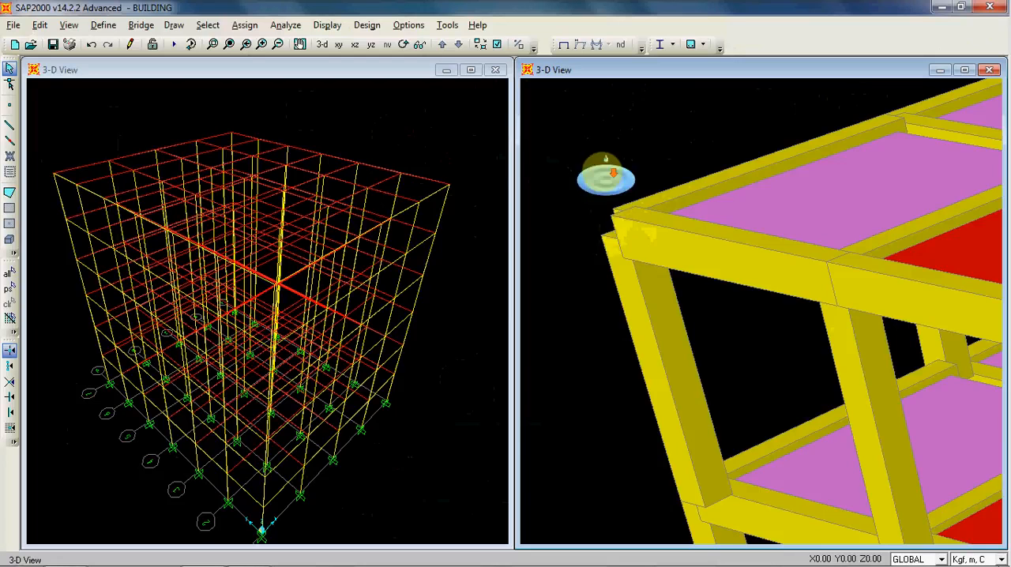
scroll(628, 209, down, 3)
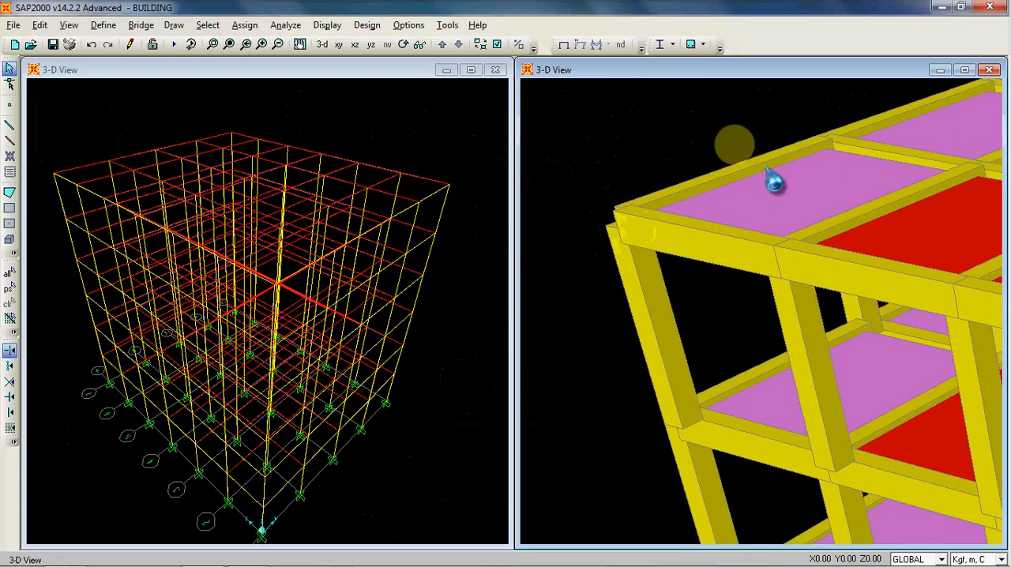
scroll(644, 121, down, 4)
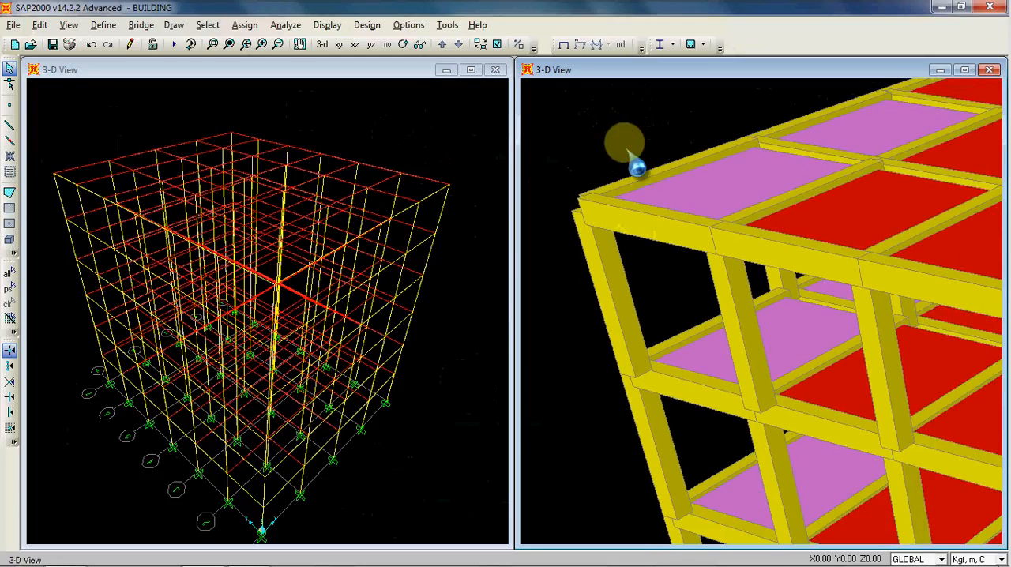
scroll(660, 162, down, 3)
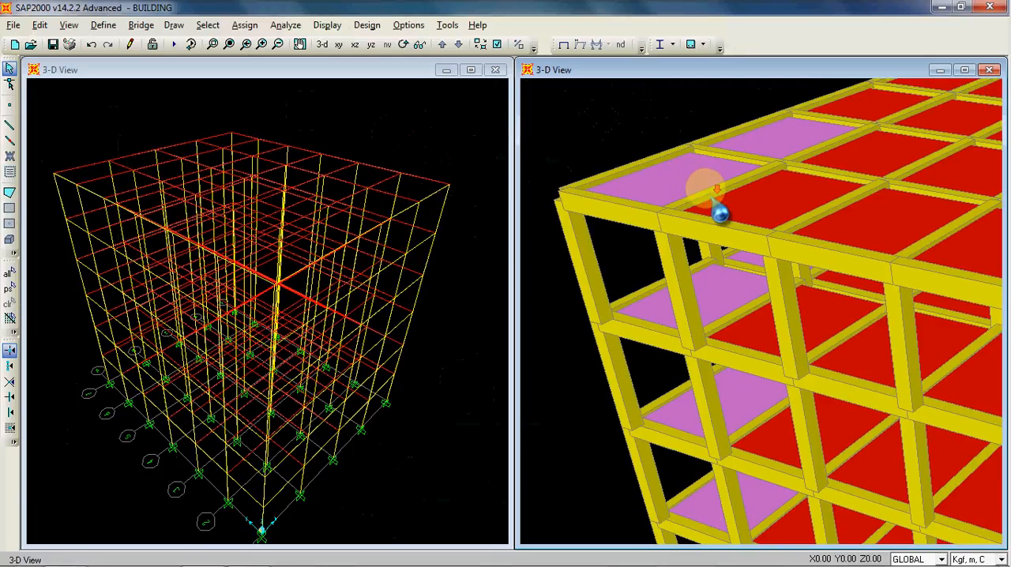
scroll(717, 207, down, 1)
click(322, 45)
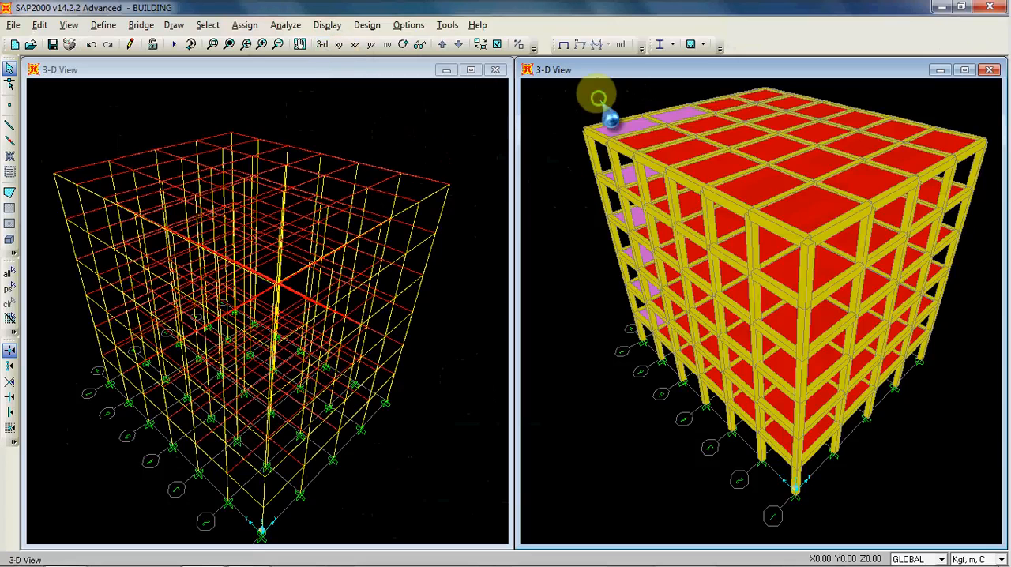
Step: Inspect the column and beam joint at the extruded model's front roof corner, and bring the whole building back into the 3-D view
middle_drag(599, 98, 582, 124)
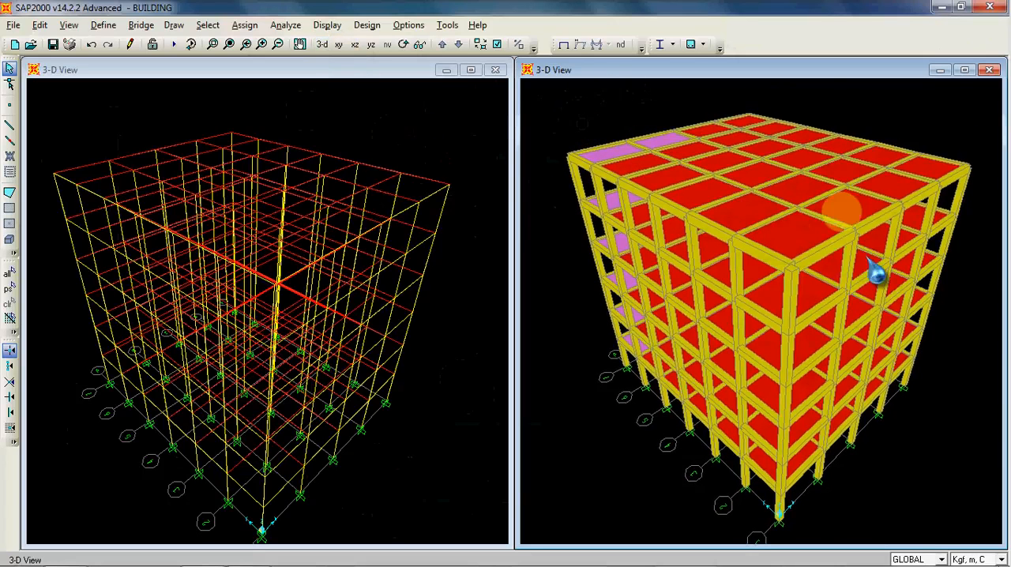
click(214, 43)
drag(763, 233, 814, 299)
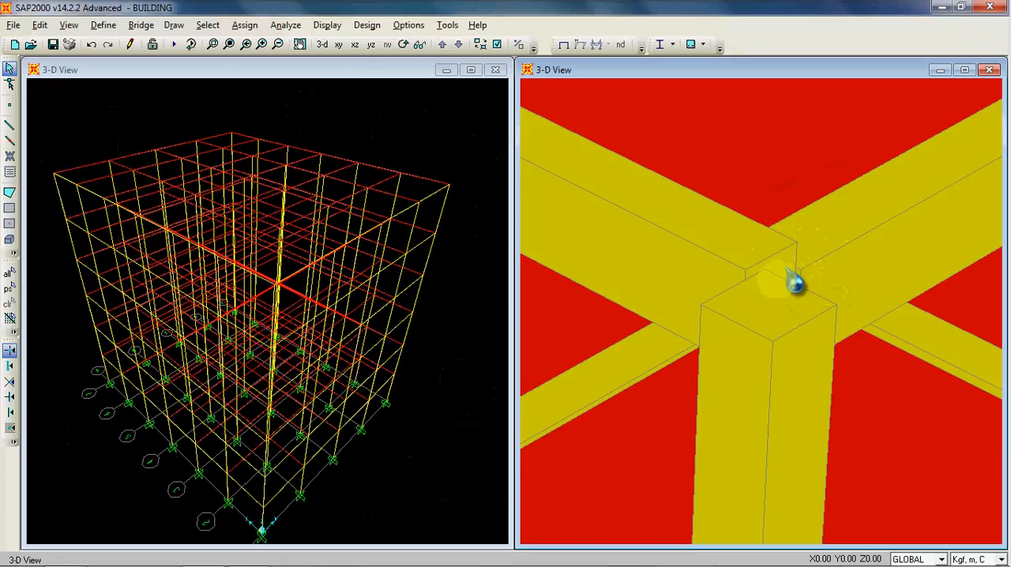
click(322, 43)
mouse_move(594, 96)
middle_down()
mouse_move(604, 87)
mouse_move(605, 99)
middle_up()
scroll(604, 101, down, 1)
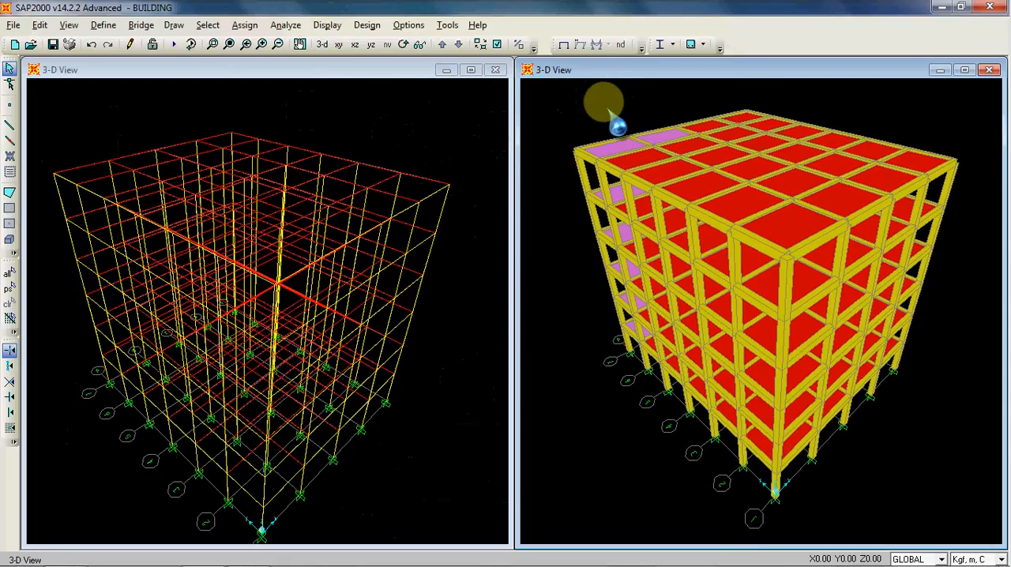
Step: Look at the wireframe model in the X-Y plane at Z=24 and the X-Z plane at Y=0, and return it to 3-D
middle_drag(395, 153, 406, 135)
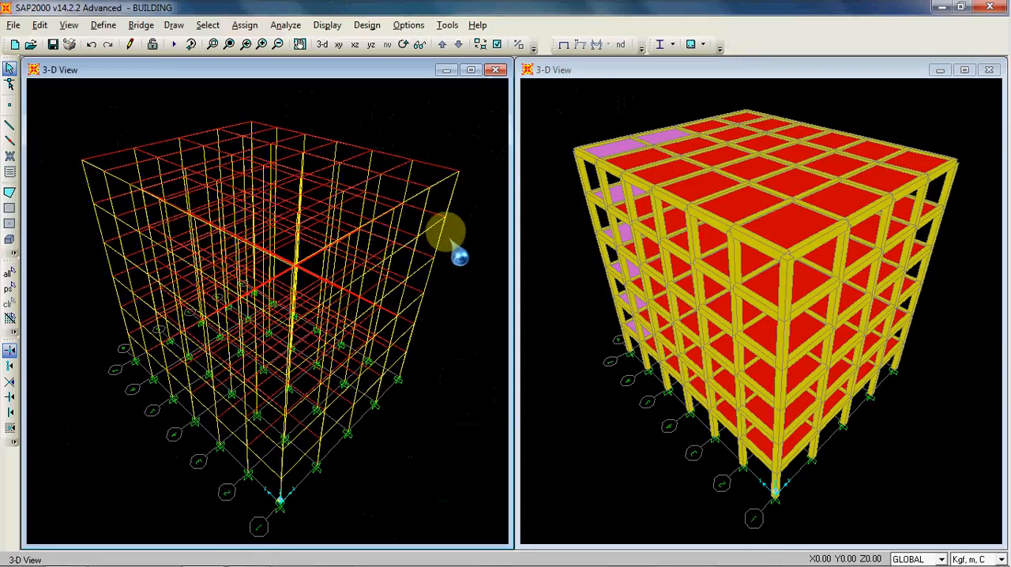
click(580, 128)
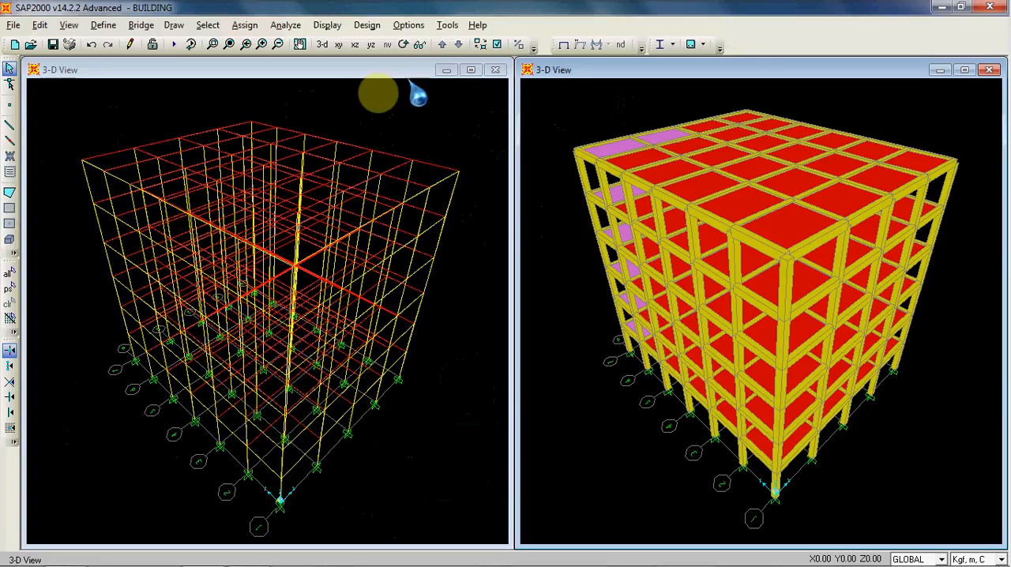
click(387, 107)
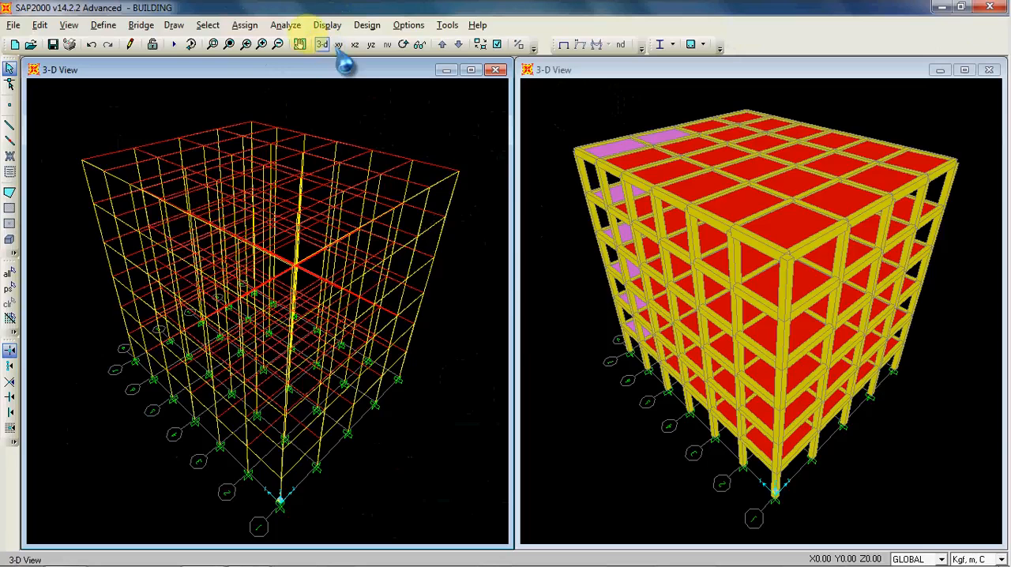
click(301, 45)
mouse_move(370, 97)
mouse_down()
mouse_move(339, 122)
mouse_move(395, 116)
mouse_move(377, 107)
mouse_up()
click(338, 44)
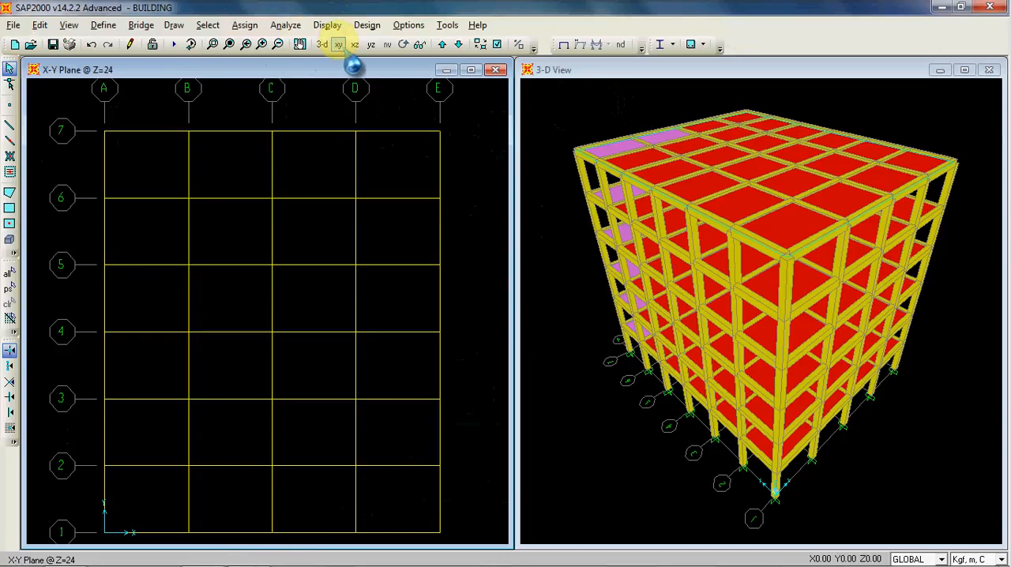
click(355, 44)
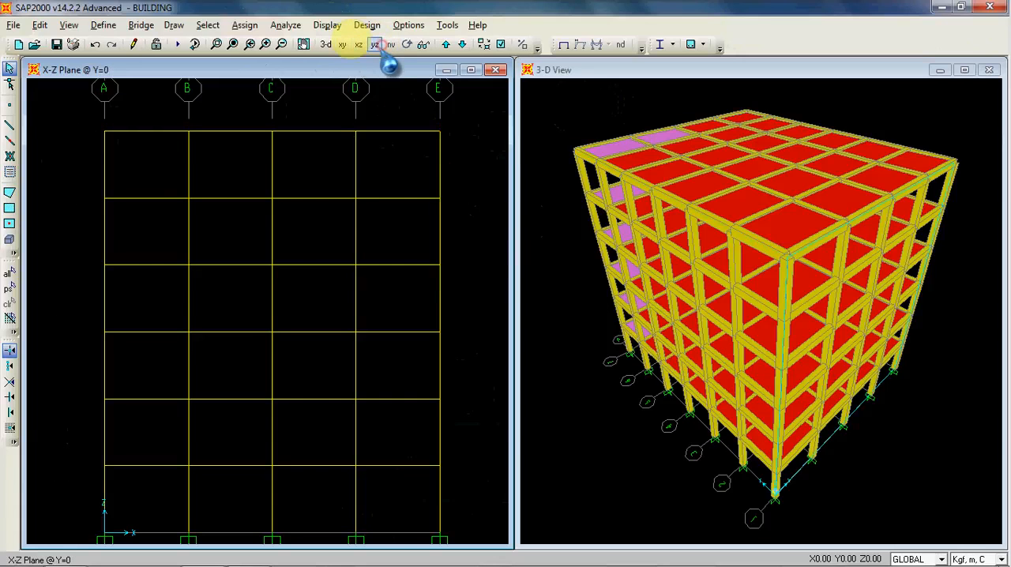
click(322, 44)
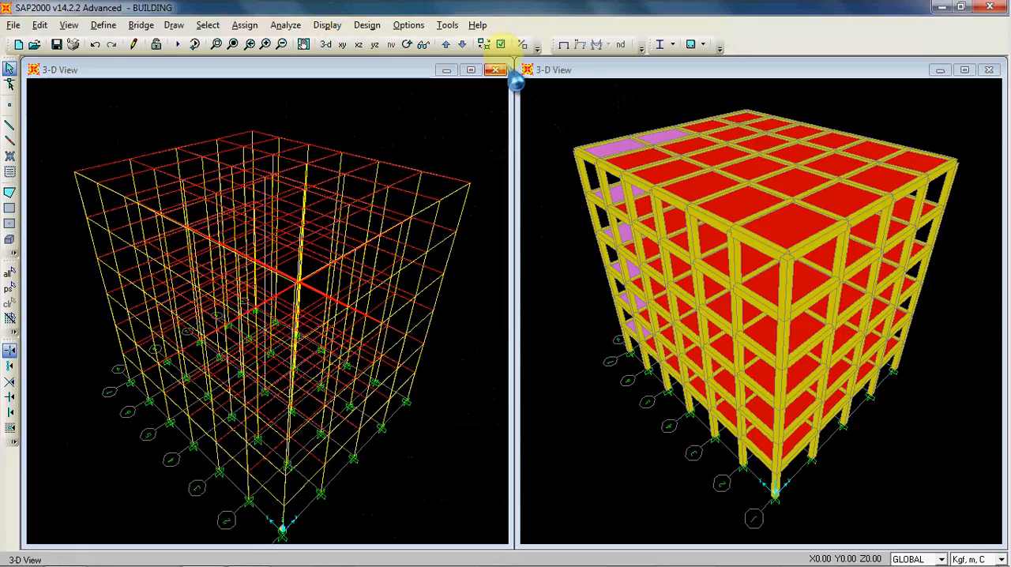
Step: Turn off Extrude View in the display options of the extruded 3-D view
click(503, 44)
click(491, 204)
click(468, 401)
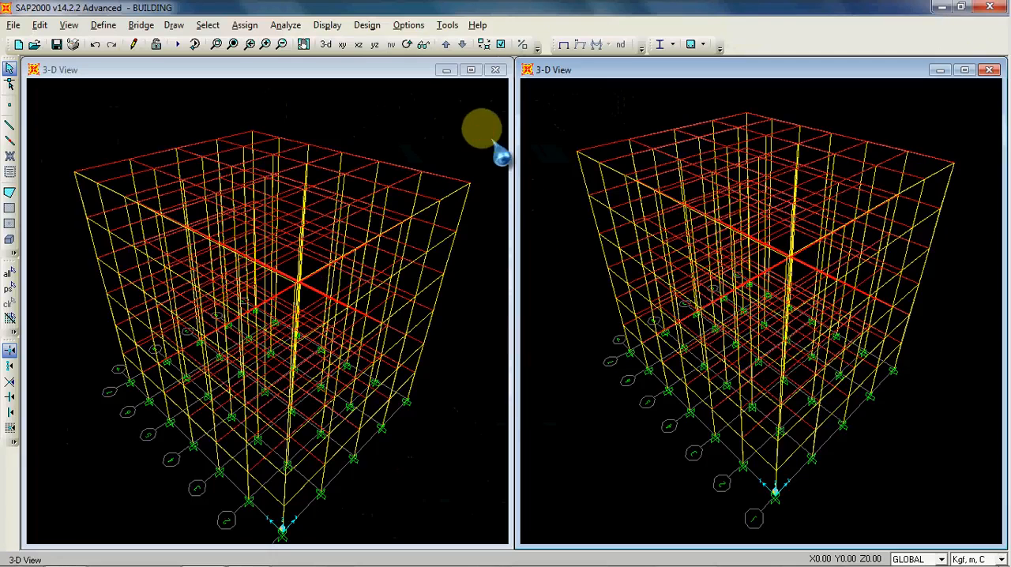
Step: Change one of the two 3-D windows to the X-Z elevation at Y=0, showing the whole frame with its grid labels and supports
click(479, 129)
click(359, 44)
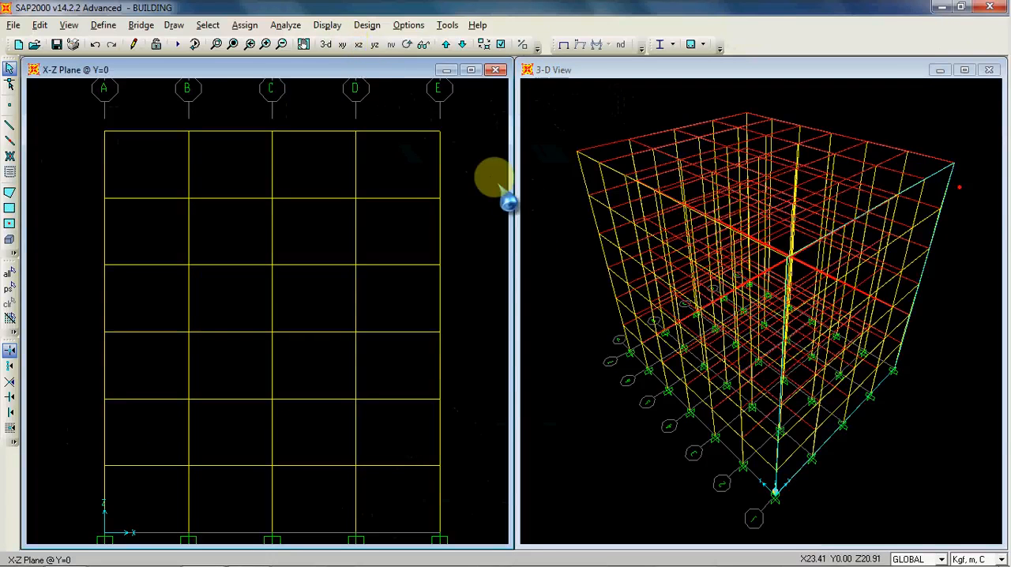
scroll(498, 193, down, 3)
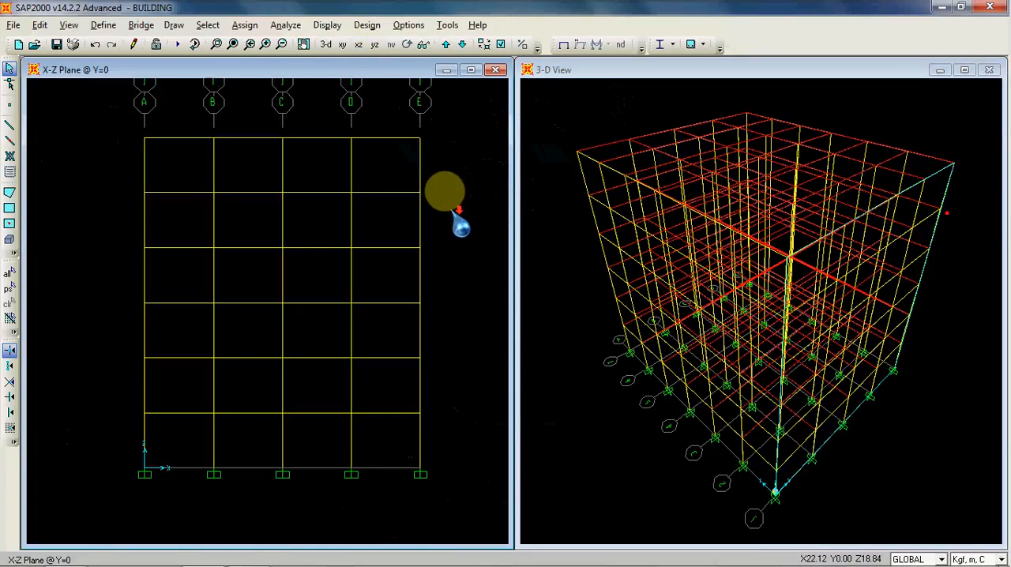
scroll(446, 204, down, 1)
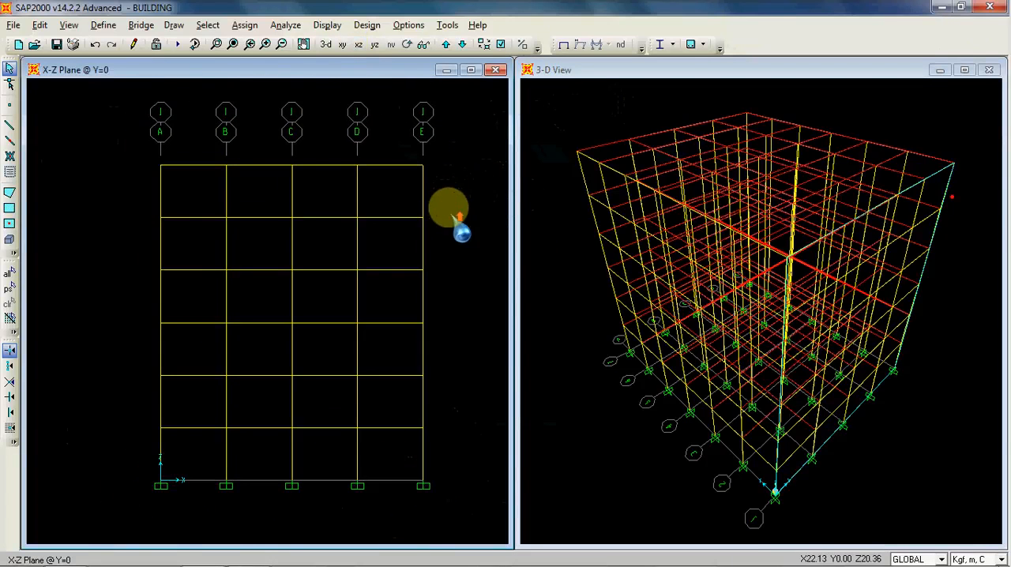
scroll(455, 218, up, 1)
middle_drag(462, 210, 455, 208)
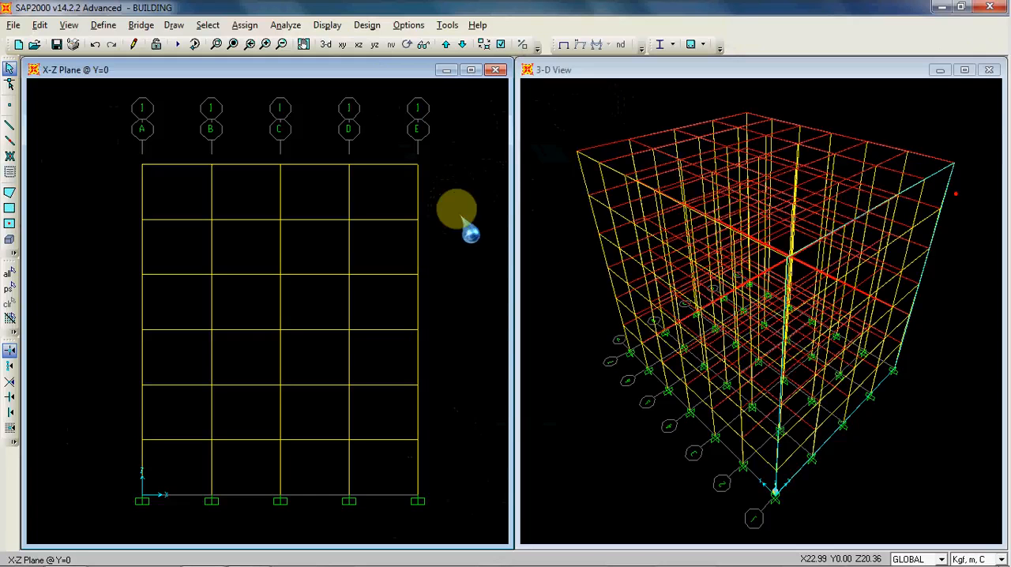
scroll(458, 214, up, 1)
middle_drag(459, 214, 454, 215)
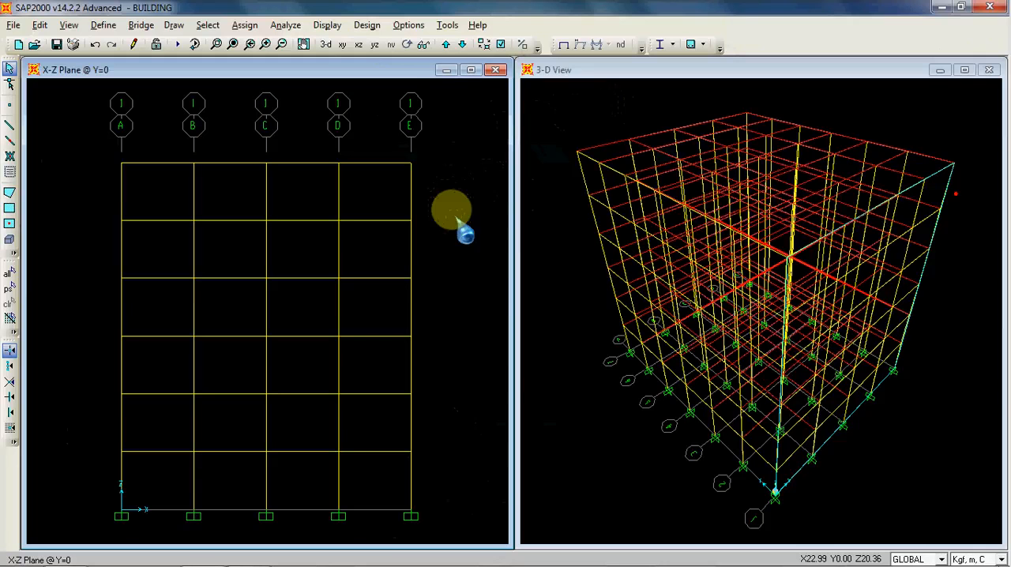
click(578, 111)
click(472, 145)
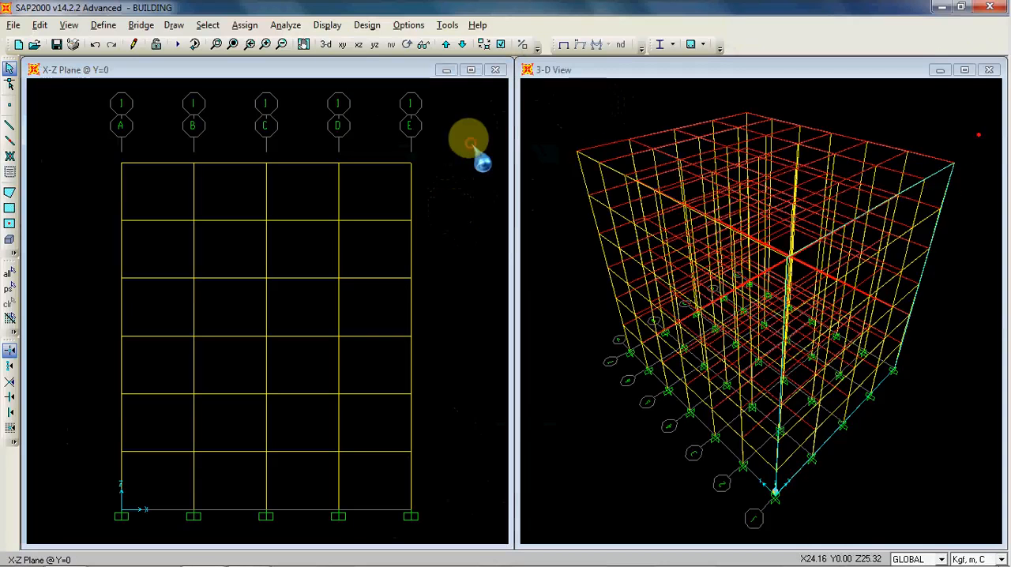